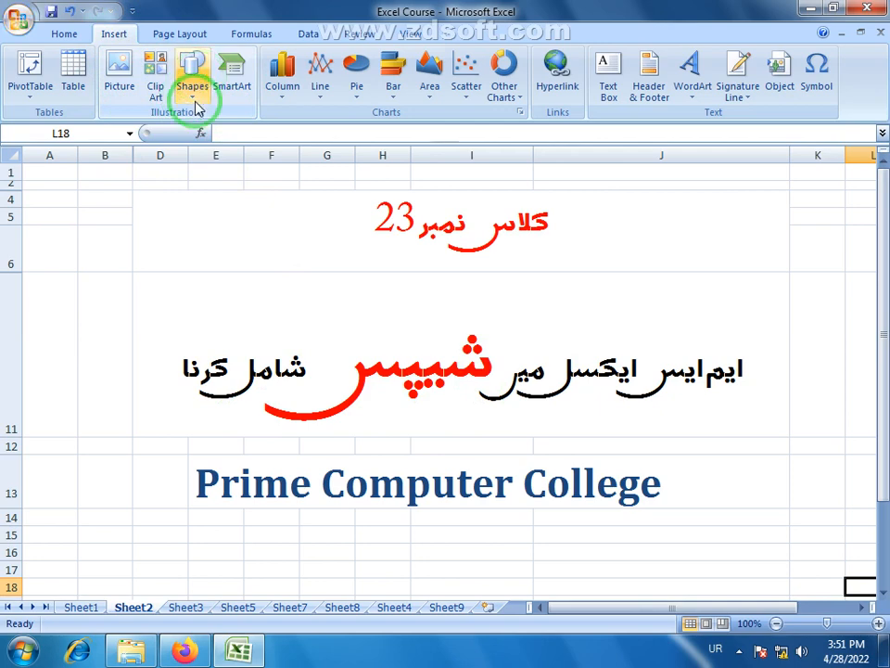
Switch to Sheet9 and draw a Smiley Face shape about 2.5" high and 2.29" wide over columns B to F
{"action": "left_click", "coordinate": [447, 607]}
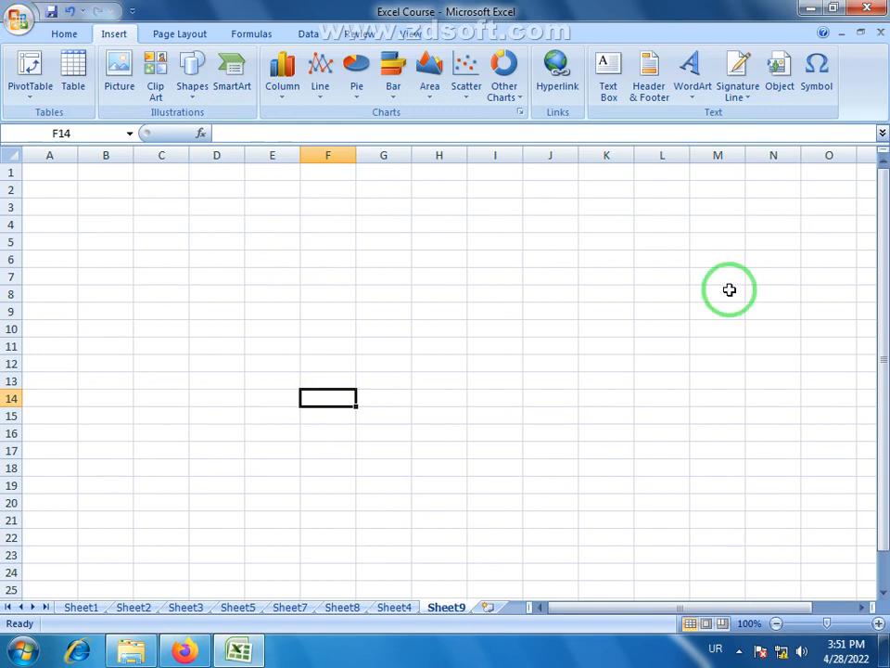
{"action": "left_click", "coordinate": [193, 92]}
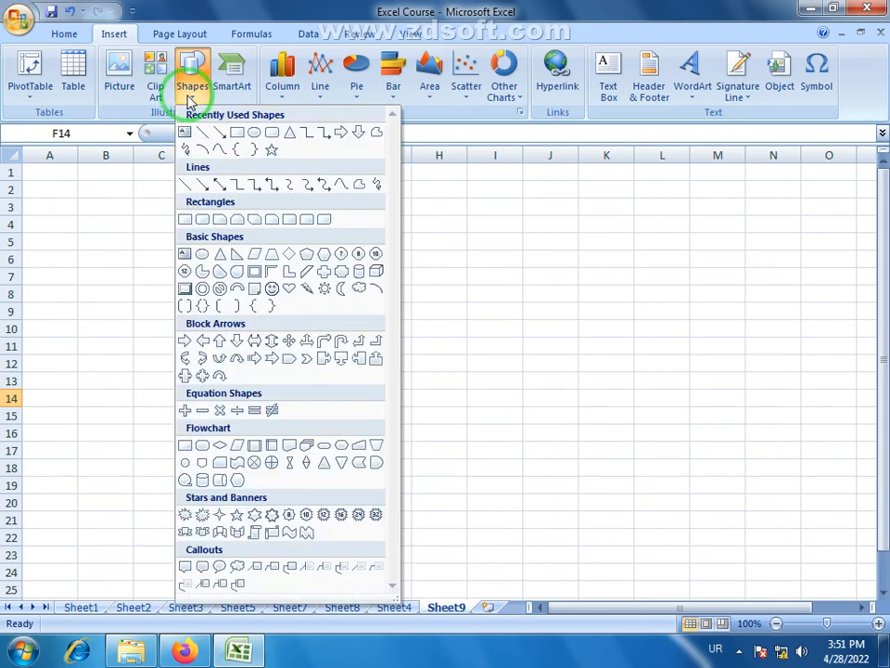
{"action": "left_click", "coordinate": [271, 290]}
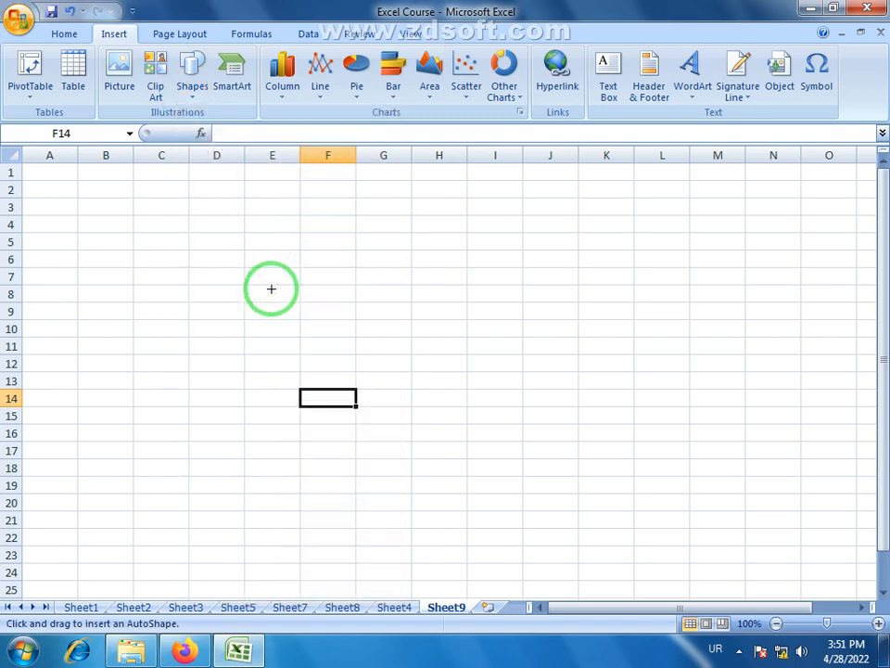
{"action": "mouse_move", "coordinate": [125, 193]}
{"action": "left_mouse_down"}
{"action": "mouse_move", "coordinate": [205, 292]}
{"action": "mouse_move", "coordinate": [316, 388]}
{"action": "mouse_move", "coordinate": [316, 402]}
{"action": "left_mouse_up"}
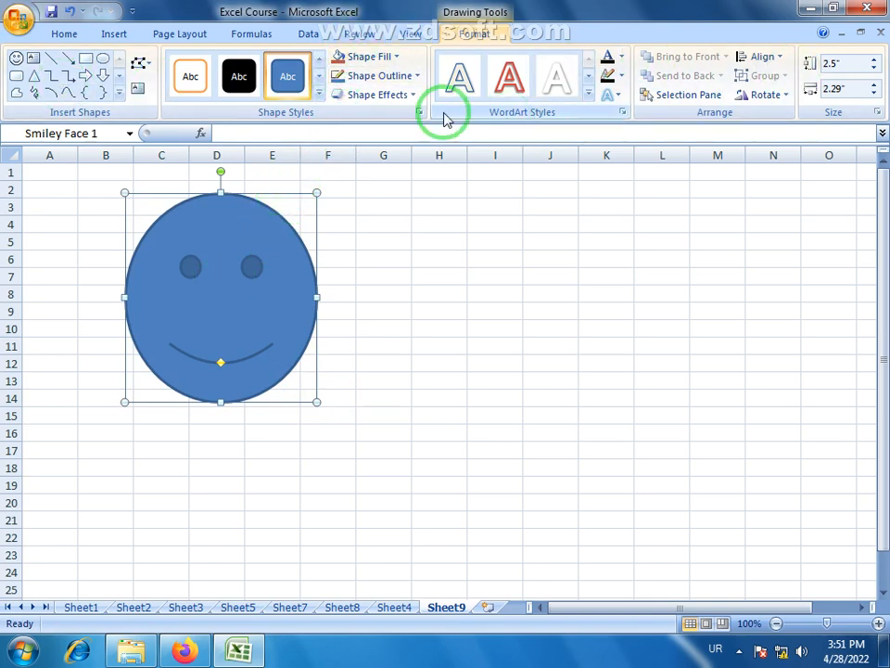
Draw a right block arrow below the smiley face, spanning about A17 to G23, and deselect the shapes
{"action": "left_click", "coordinate": [118, 92]}
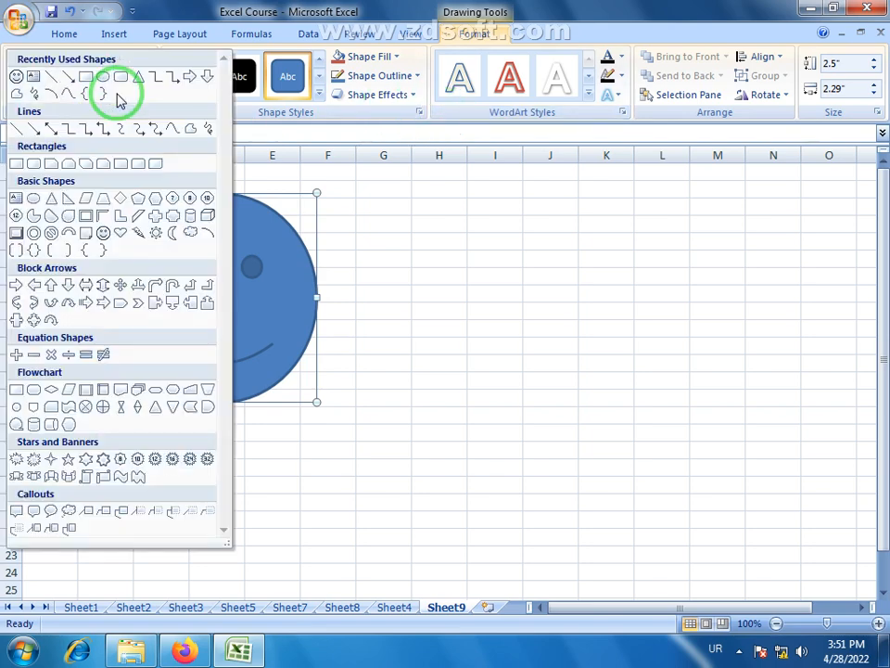
{"action": "left_click", "coordinate": [193, 6]}
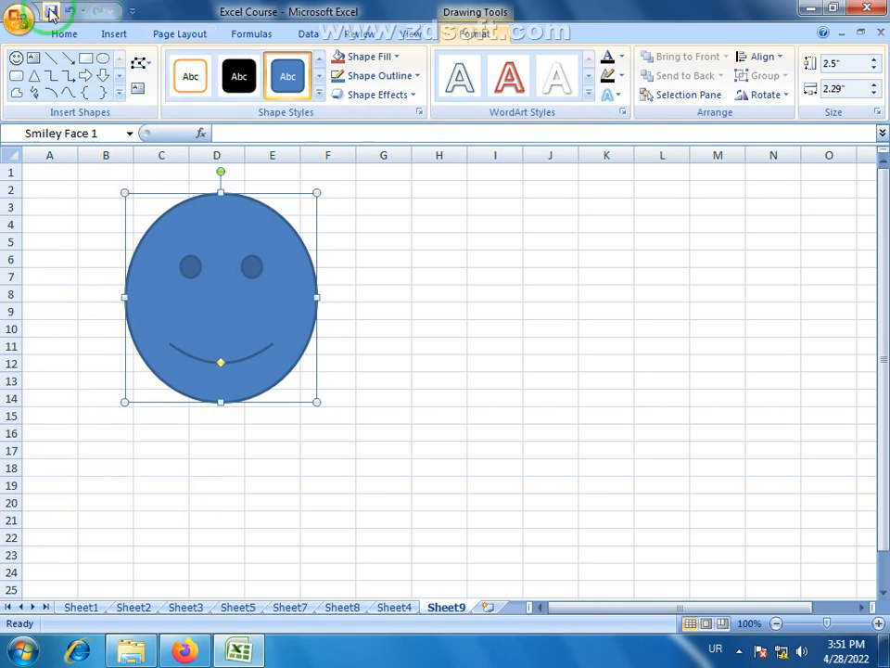
{"action": "left_click", "coordinate": [84, 75]}
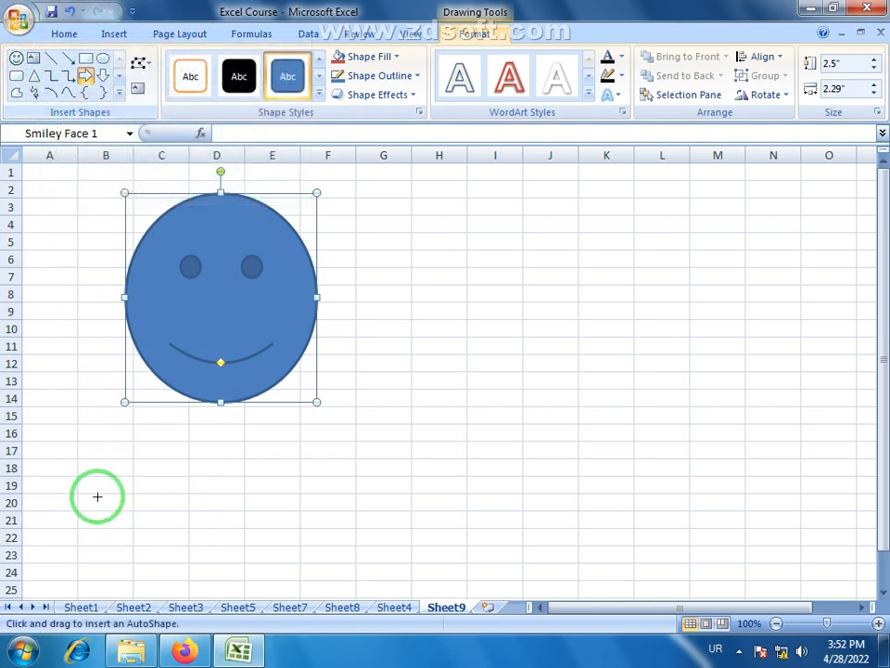
{"action": "left_click_drag", "start_coordinate": [170, 492], "coordinate": [411, 562]}
{"action": "left_click", "coordinate": [381, 350]}
{"action": "left_click", "coordinate": [243, 297]}
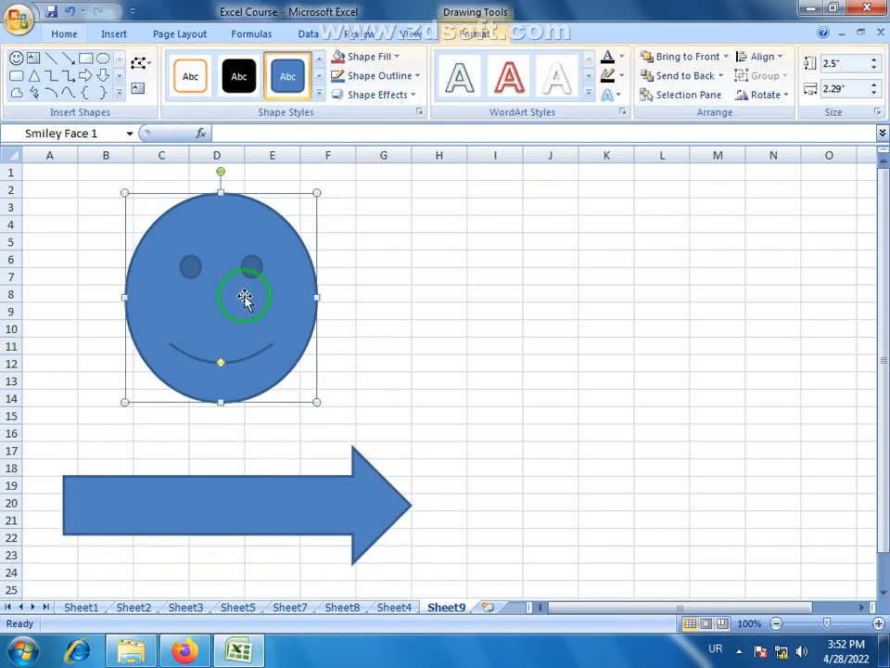
{"action": "left_click", "coordinate": [415, 287]}
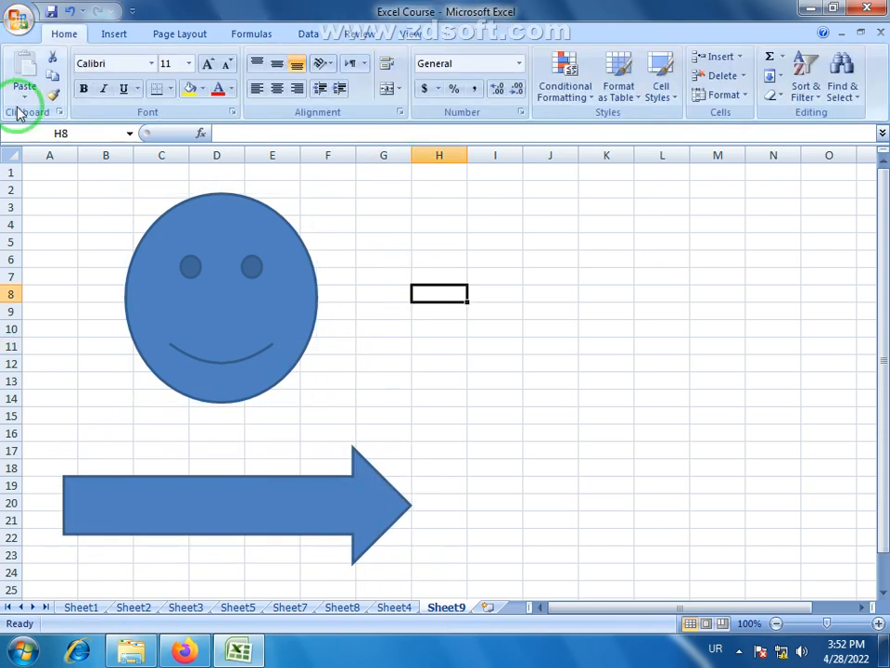
Draw a rounded rectangle about 1.43" high and 4.65" wide beside the smiley face and move it closer, starting near column H
{"action": "left_click", "coordinate": [117, 35]}
{"action": "left_click", "coordinate": [192, 97]}
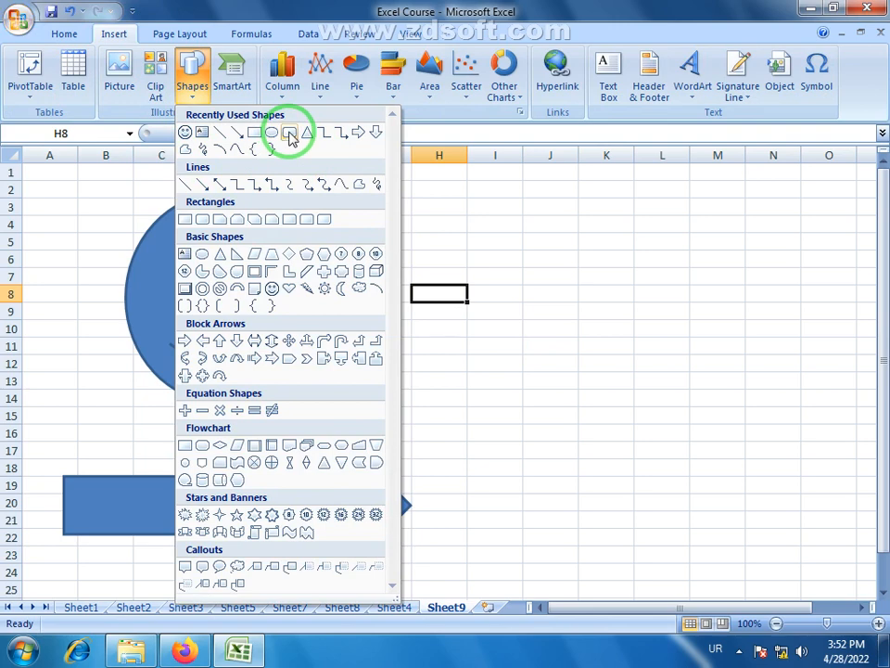
{"action": "left_click", "coordinate": [290, 135]}
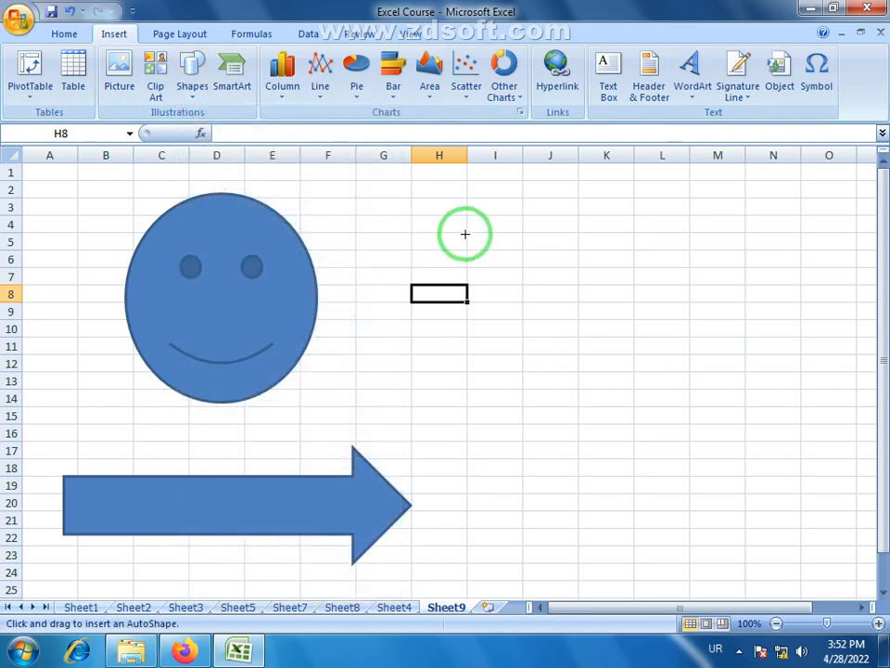
{"action": "mouse_move", "coordinate": [466, 233]}
{"action": "left_mouse_down"}
{"action": "mouse_move", "coordinate": [564, 316]}
{"action": "mouse_move", "coordinate": [851, 353]}
{"action": "left_mouse_up"}
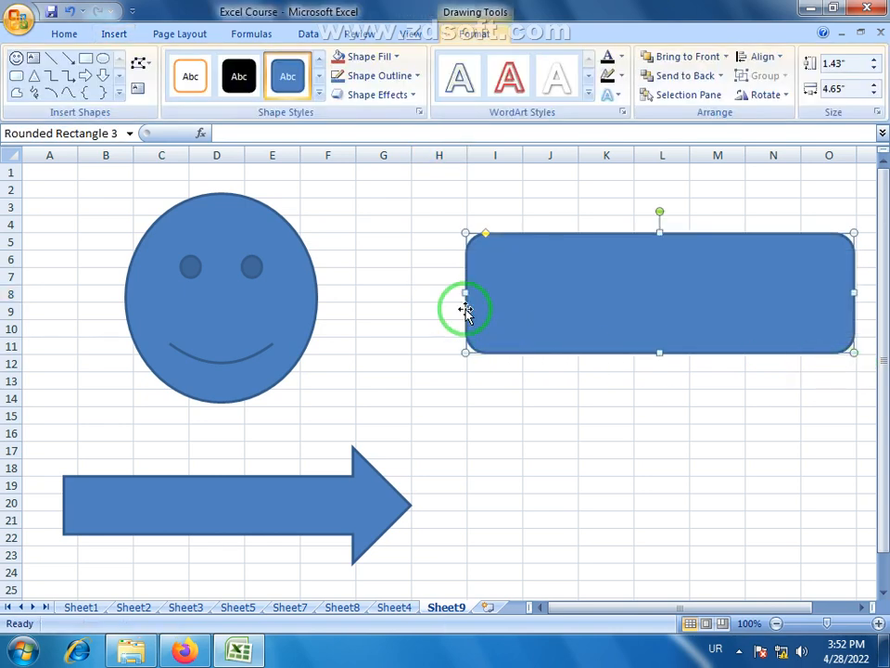
{"action": "left_click_drag", "start_coordinate": [570, 300], "coordinate": [516, 297]}
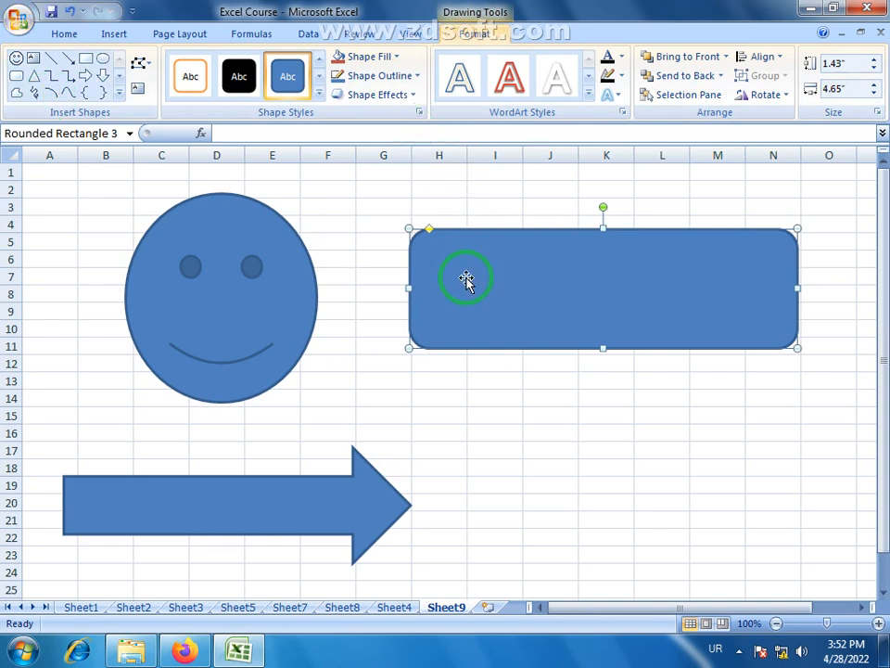
{"action": "left_click", "coordinate": [120, 93]}
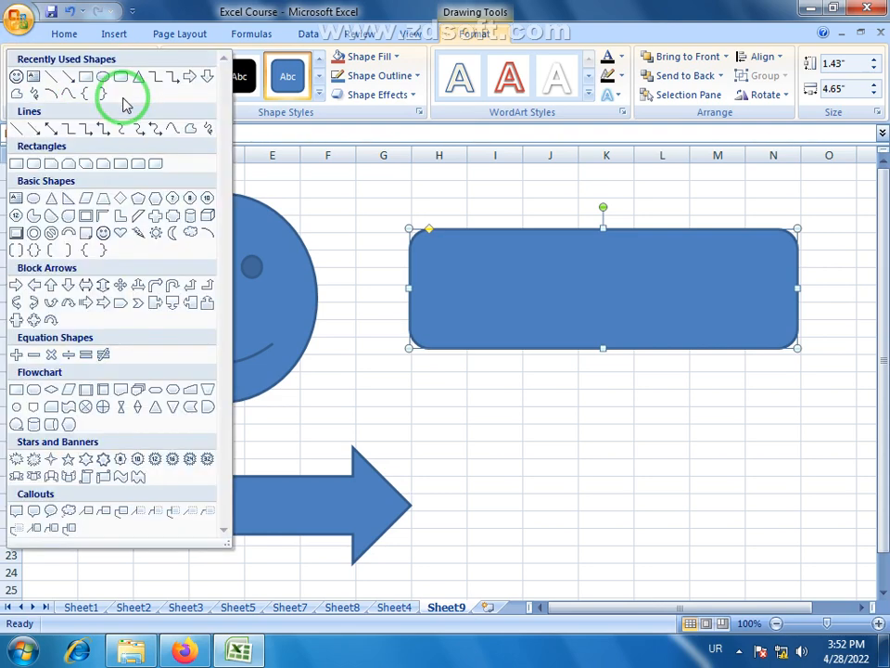
{"action": "left_click", "coordinate": [176, 8]}
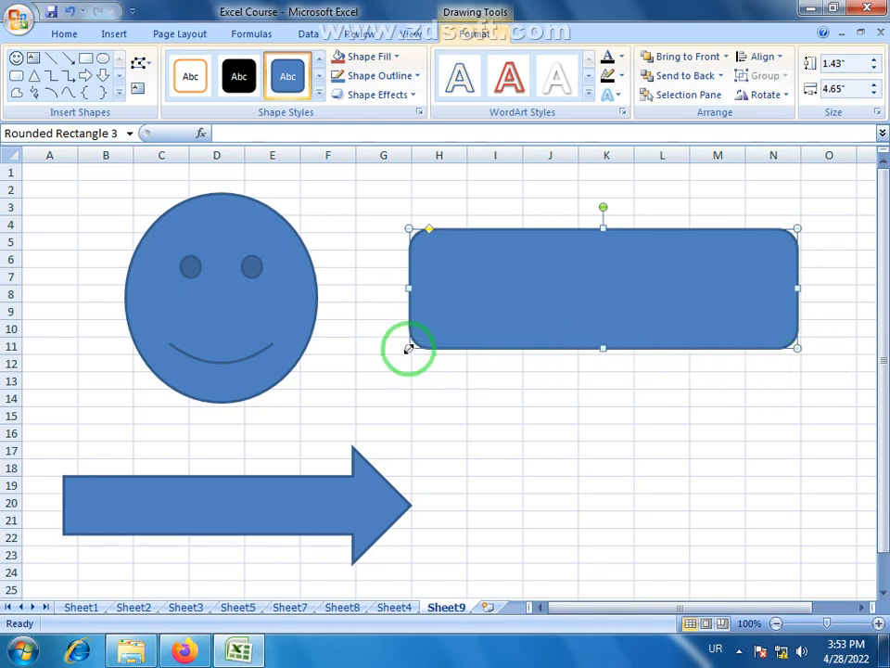
Resize the rounded rectangle to about 1.27" by 4.64" and make its corners slightly more rounded
{"action": "mouse_move", "coordinate": [411, 345]}
{"action": "left_mouse_down"}
{"action": "mouse_move", "coordinate": [485, 332]}
{"action": "mouse_move", "coordinate": [492, 318]}
{"action": "mouse_move", "coordinate": [410, 335]}
{"action": "left_mouse_up"}
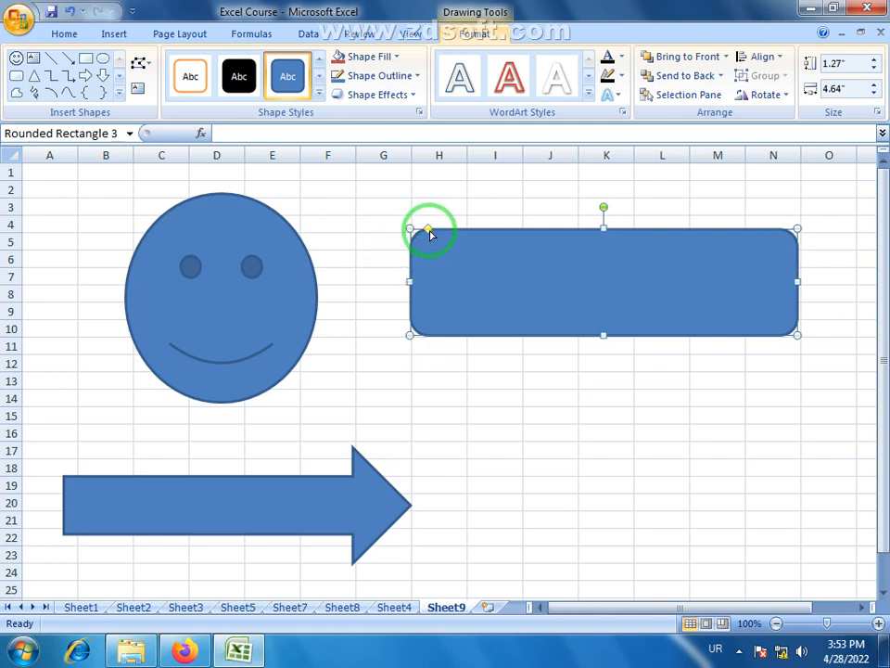
{"action": "left_click_drag", "start_coordinate": [442, 235], "coordinate": [478, 243]}
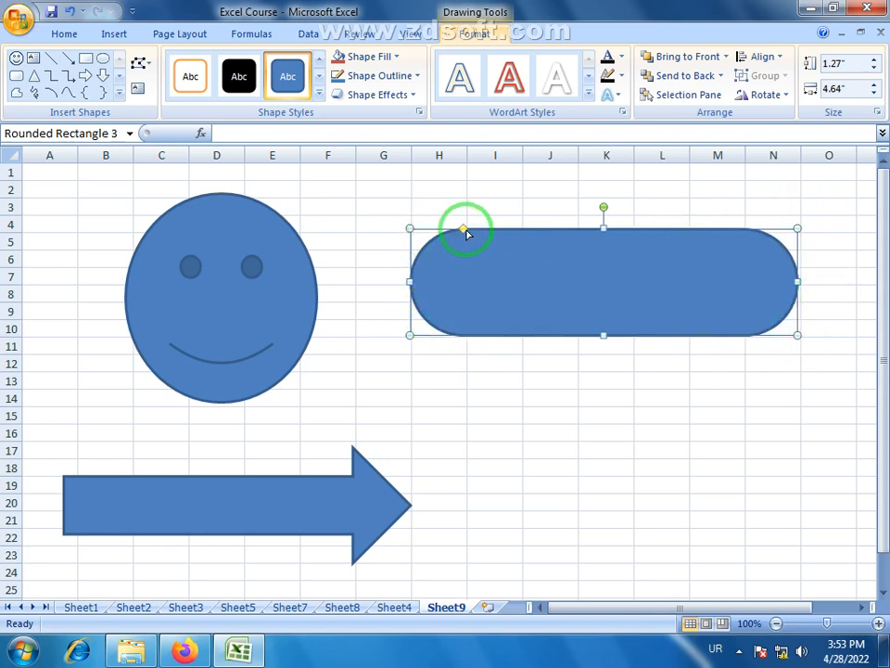
{"action": "left_click_drag", "start_coordinate": [466, 233], "coordinate": [401, 247]}
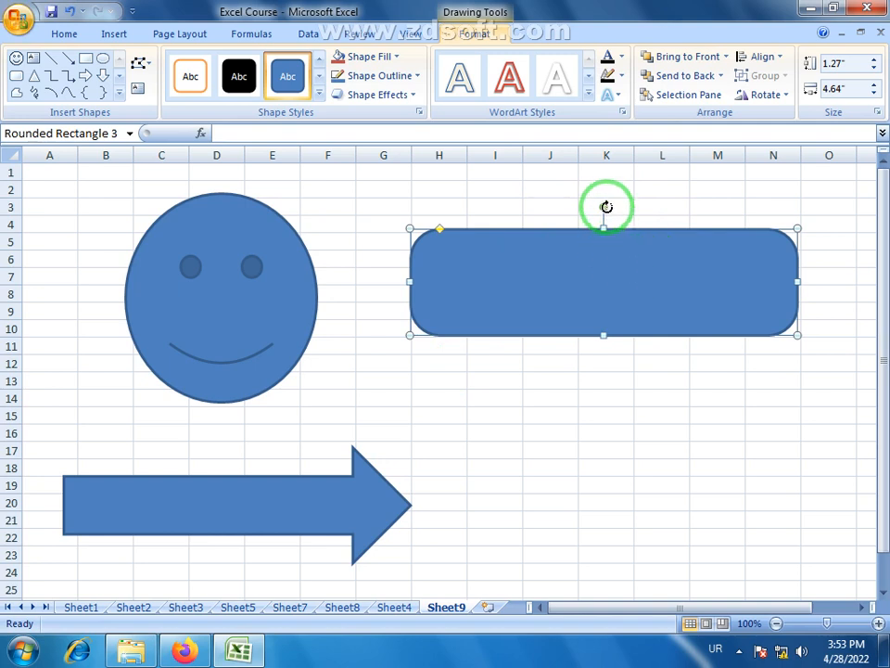
Try tilting the rounded rectangle slightly counterclockwise, and undo the rotation
{"action": "left_click_drag", "start_coordinate": [606, 208], "coordinate": [594, 211]}
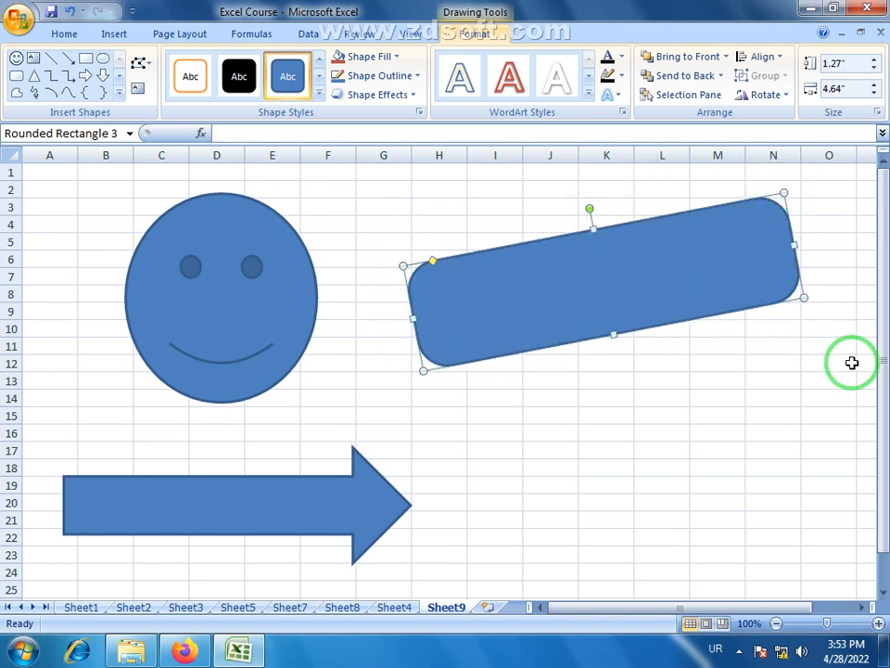
{"action": "key", "text": "ctrl+z"}
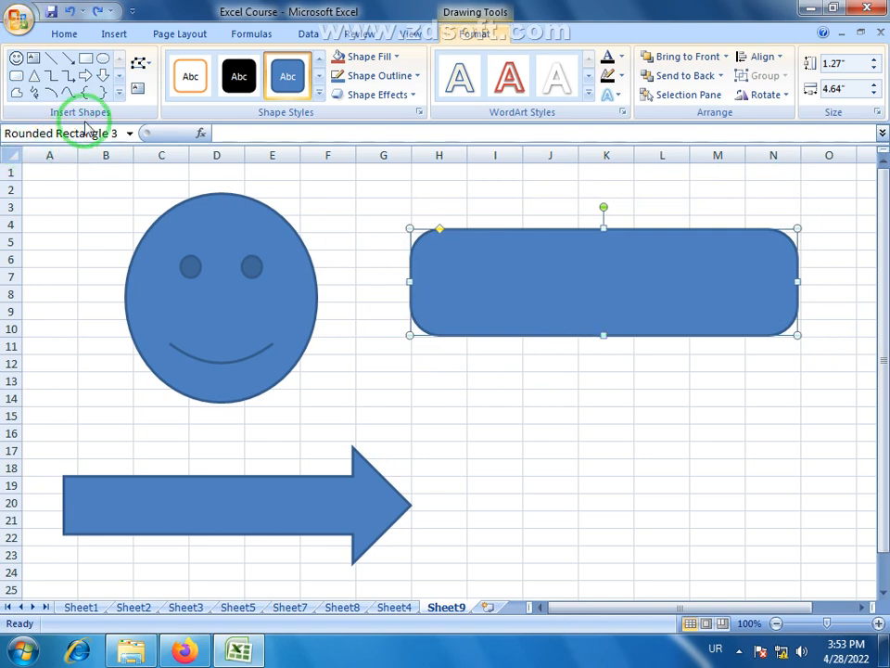
Convert the rounded rectangle to a freeform and shrink it slightly to about 1.26" by 4.63"
{"action": "left_click", "coordinate": [140, 64]}
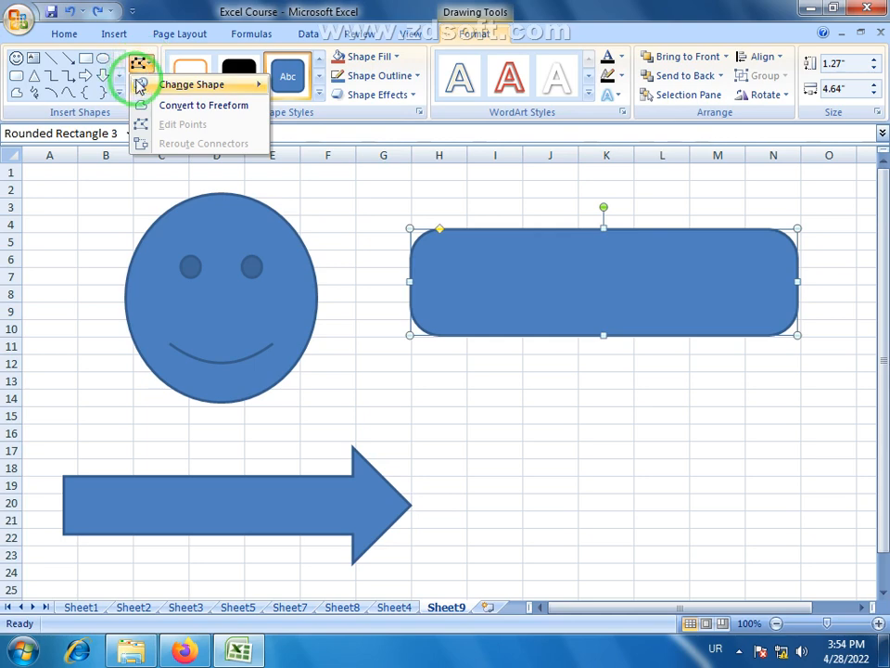
{"action": "mouse_move", "coordinate": [163, 85]}
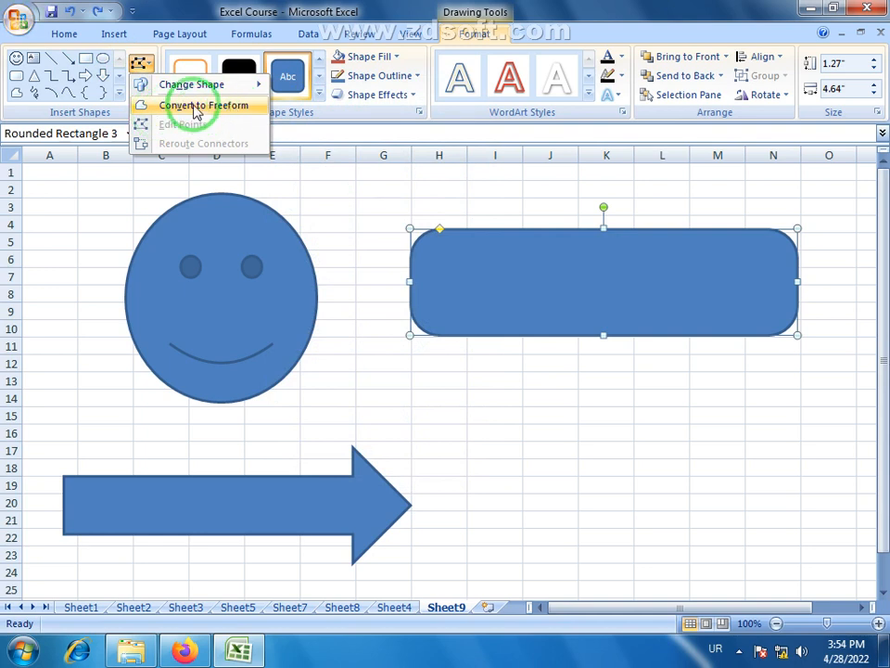
{"action": "left_click", "coordinate": [196, 108]}
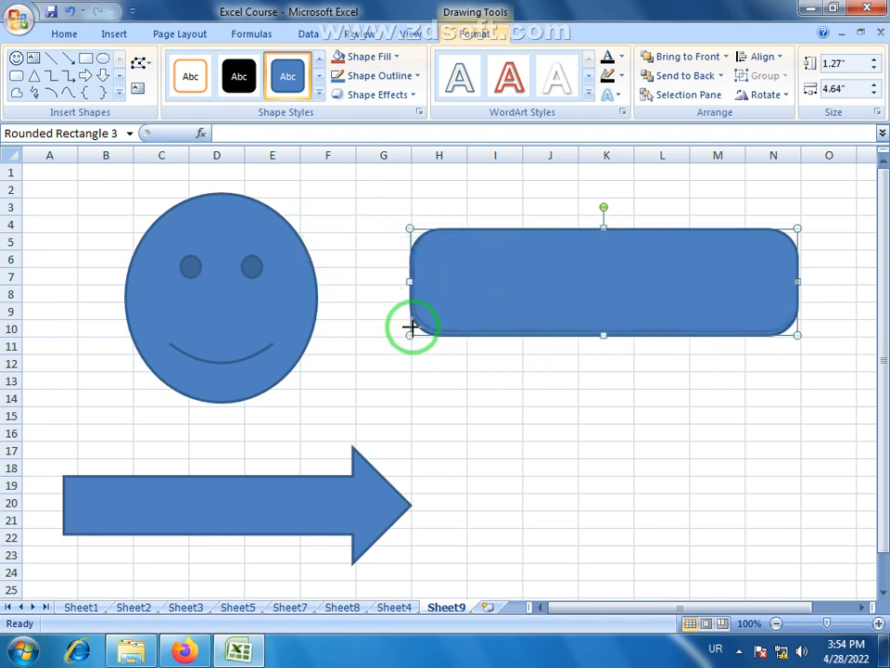
{"action": "left_click_drag", "start_coordinate": [410, 334], "coordinate": [411, 333]}
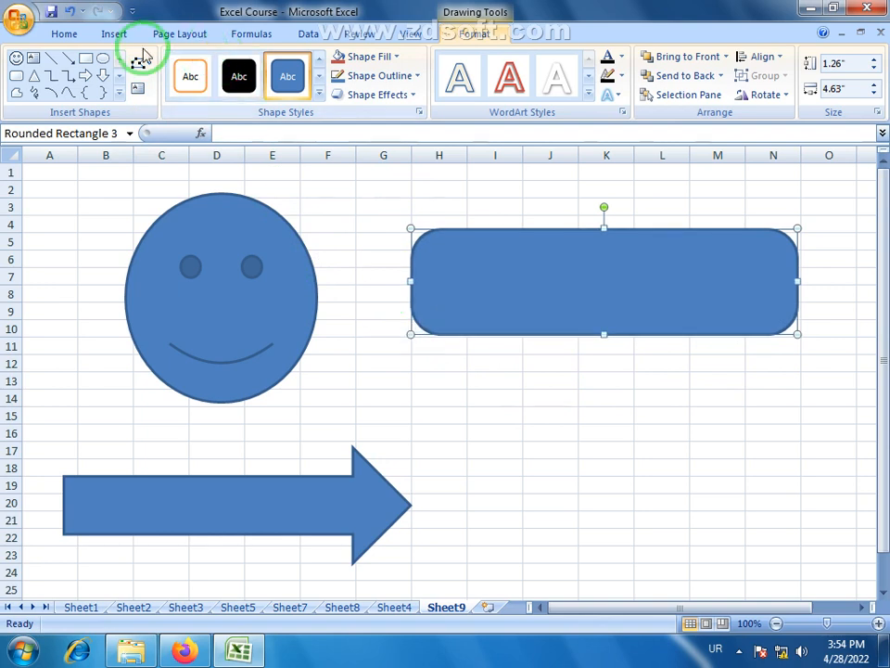
Edit the freeform's points, pulling its lower-right, upper-right and lower-left side points inward to distort the outline
{"action": "left_click", "coordinate": [141, 64]}
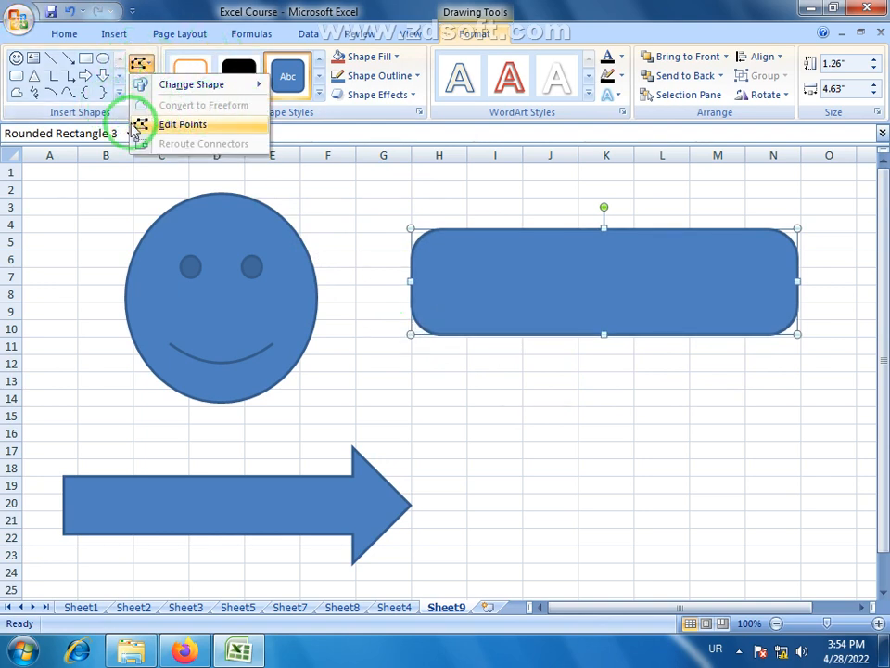
{"action": "left_click", "coordinate": [198, 132]}
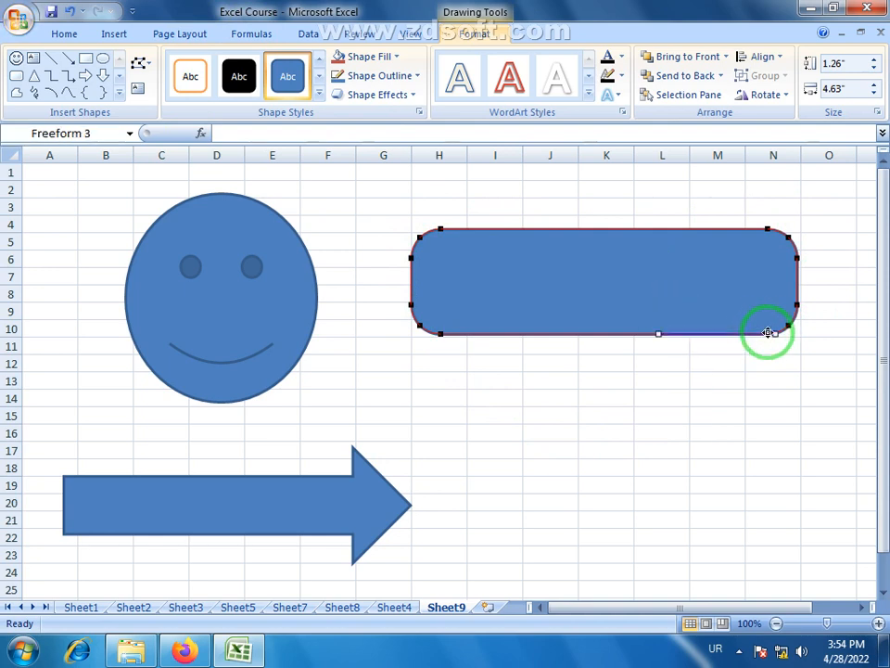
{"action": "left_click_drag", "start_coordinate": [768, 332], "coordinate": [662, 298]}
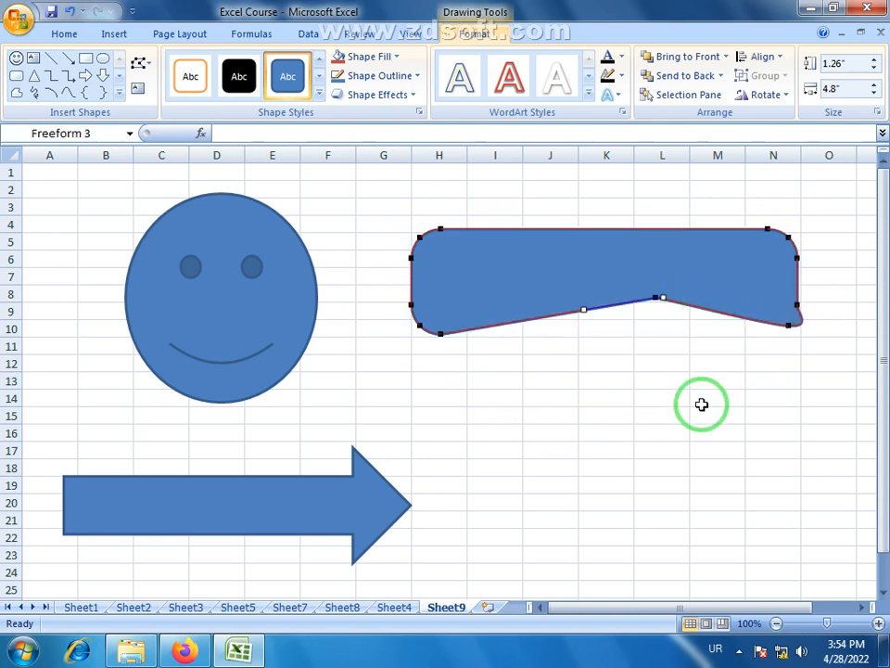
{"action": "left_click_drag", "start_coordinate": [764, 229], "coordinate": [762, 268]}
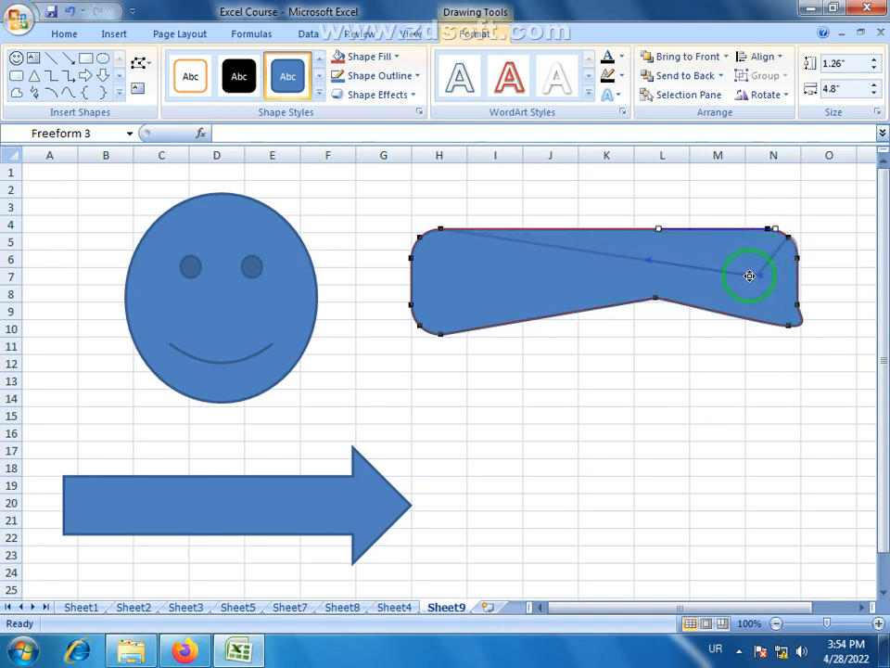
{"action": "left_click_drag", "start_coordinate": [750, 275], "coordinate": [757, 276]}
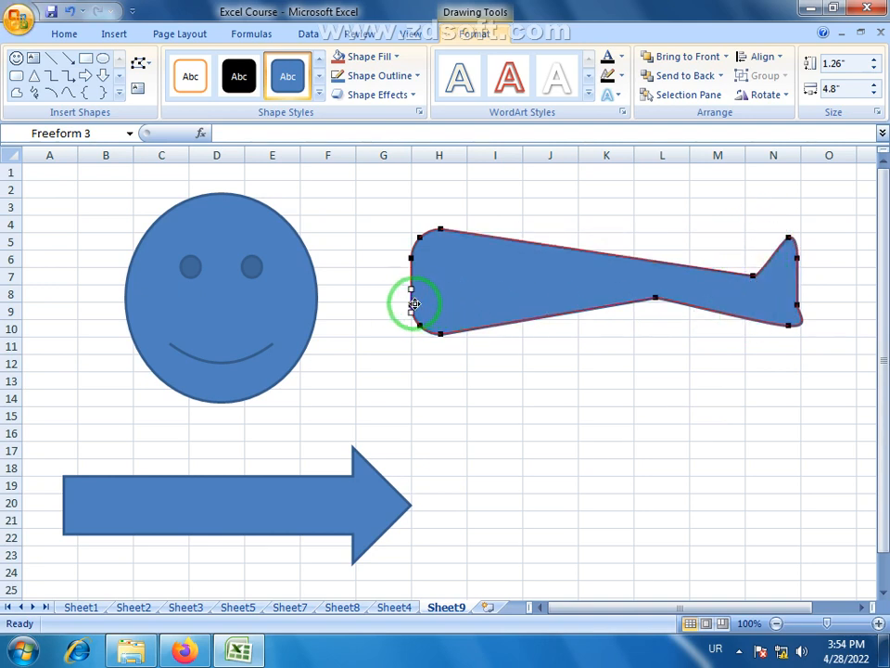
{"action": "left_click_drag", "start_coordinate": [415, 303], "coordinate": [474, 291]}
{"action": "left_click", "coordinate": [608, 384]}
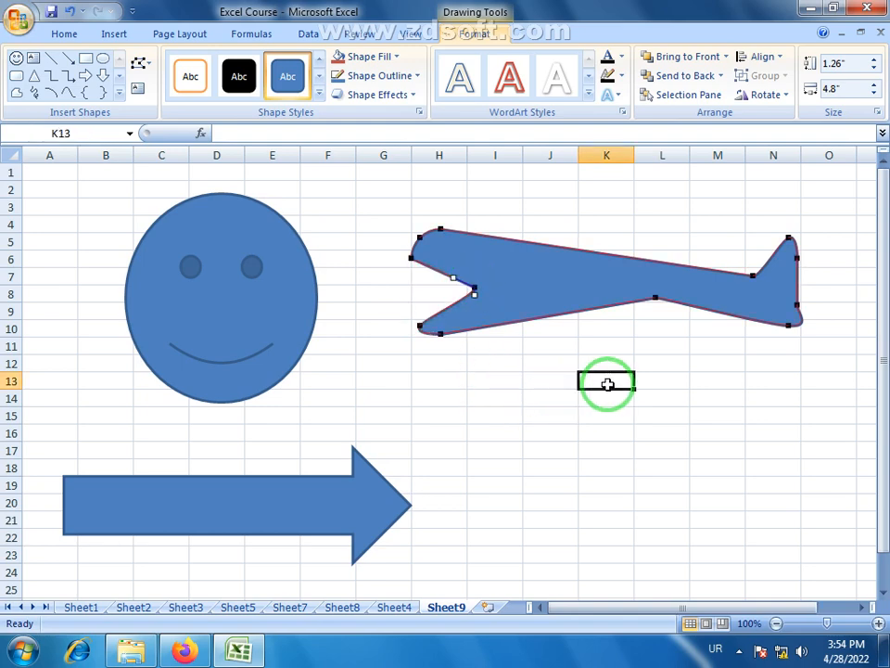
Select the distorted freeform and undo its point edits
{"action": "left_click", "coordinate": [582, 298]}
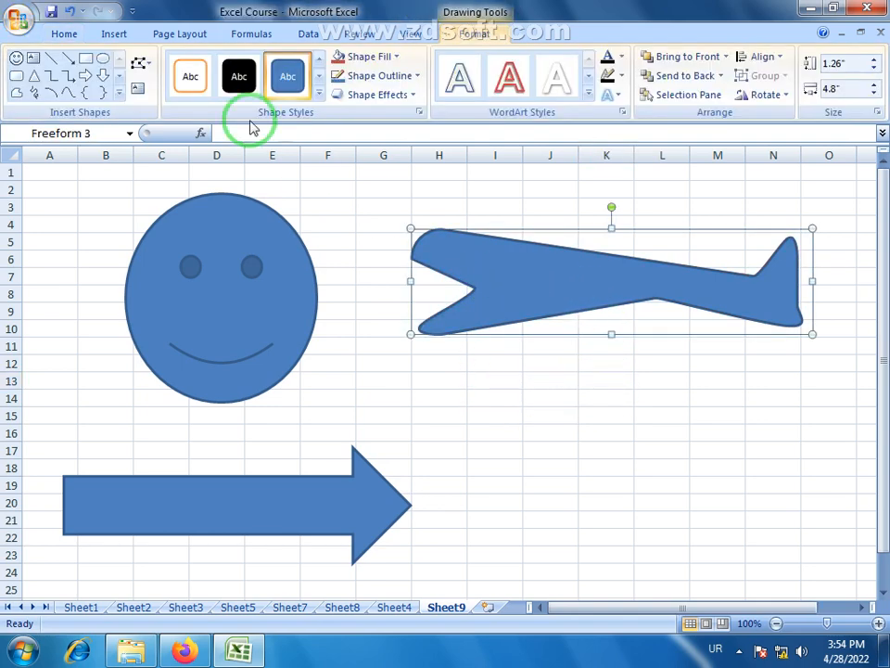
{"action": "left_click", "coordinate": [139, 65]}
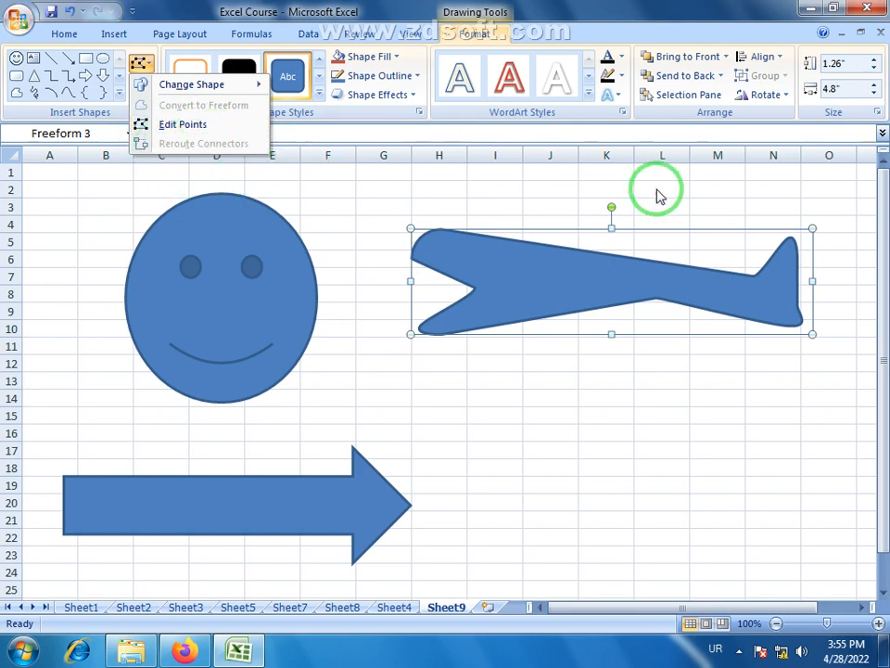
{"action": "left_click", "coordinate": [560, 278]}
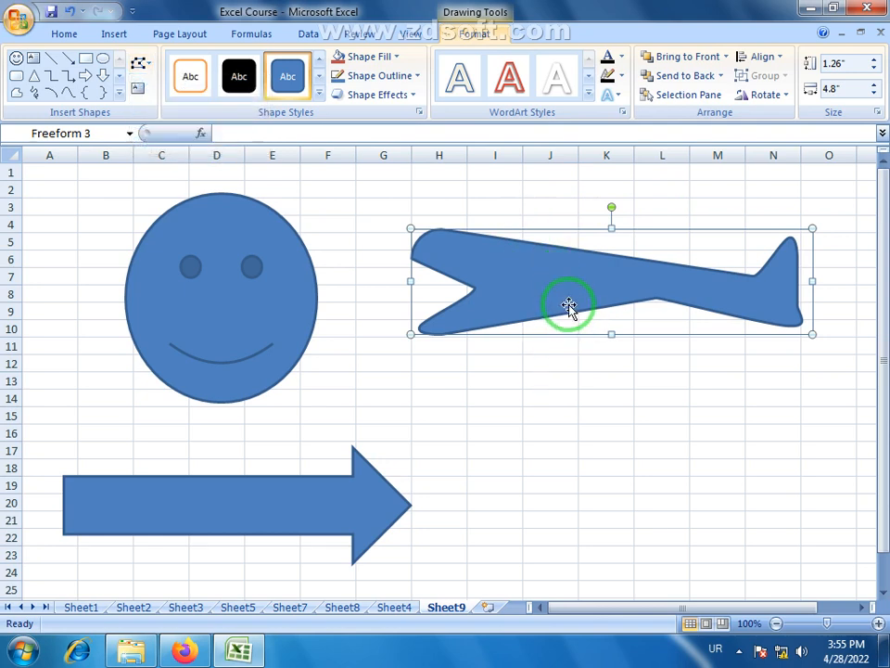
{"action": "key", "text": "ctrl+z"}
{"action": "key", "text": "ctrl+z"}
{"action": "key", "text": "ctrl+z"}
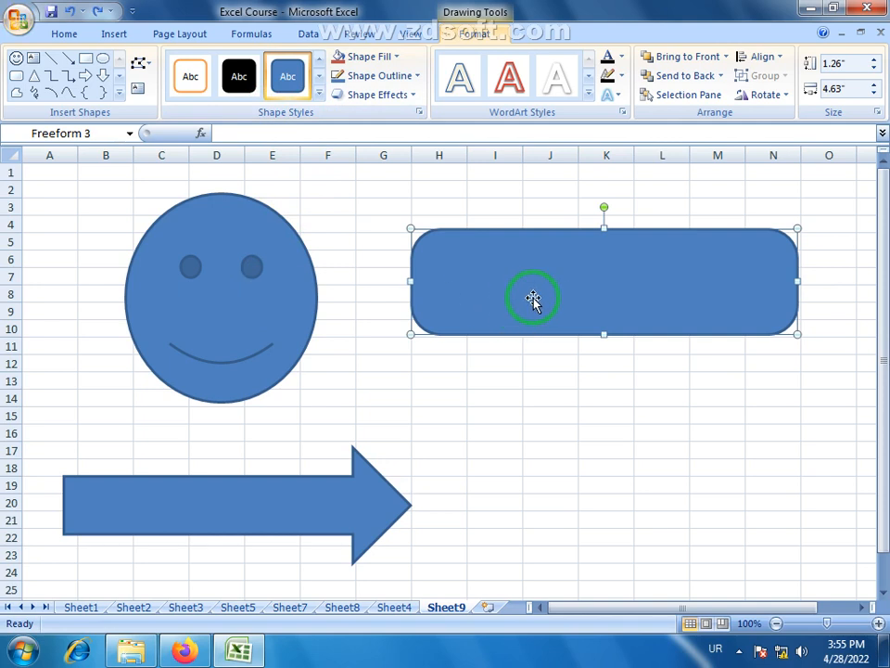
Try the red white-outlined shape style on the smiley face, and settle on the matching orange style with a white outline
{"action": "left_click", "coordinate": [289, 294]}
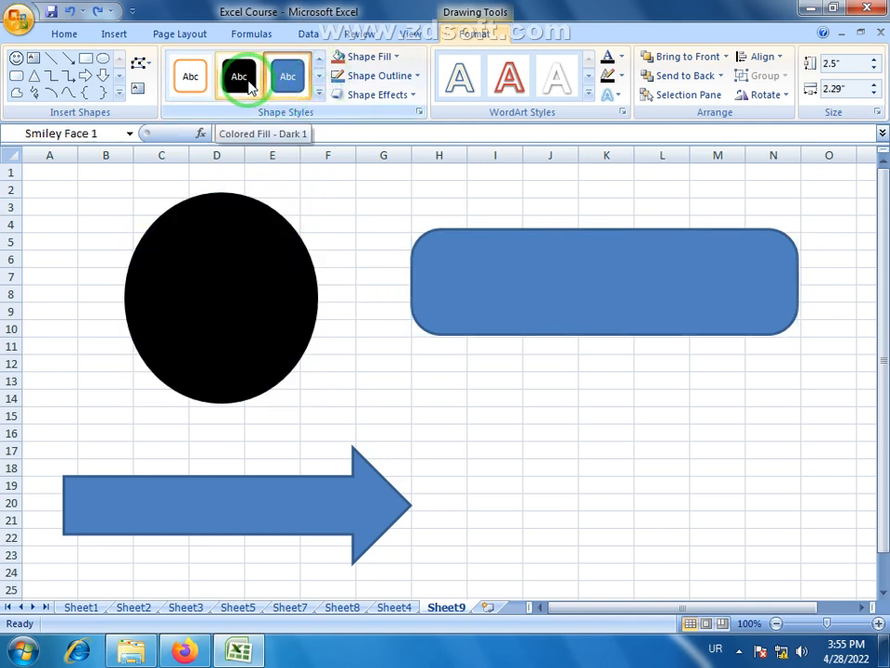
{"action": "left_click", "coordinate": [319, 96]}
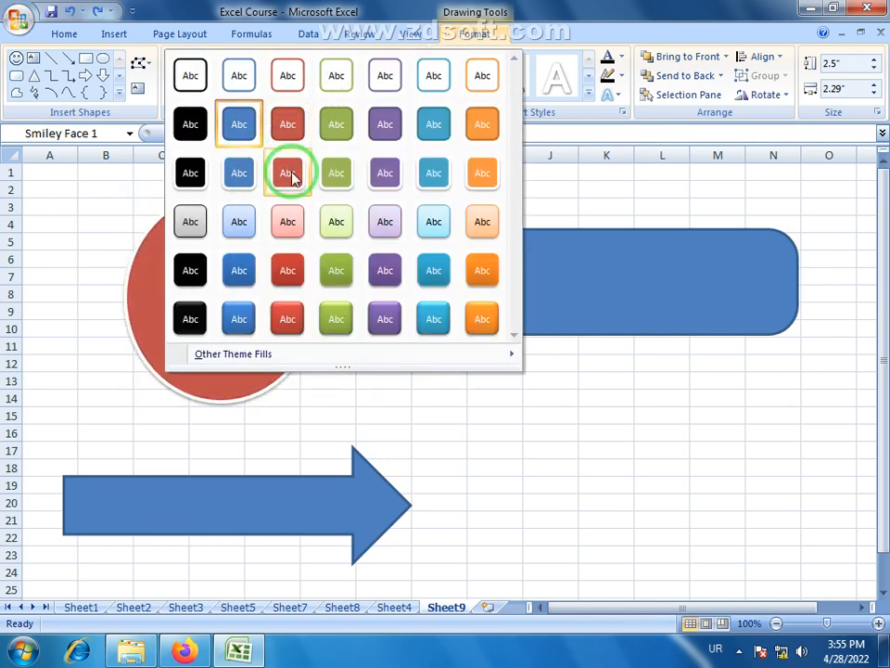
{"action": "left_click", "coordinate": [291, 176]}
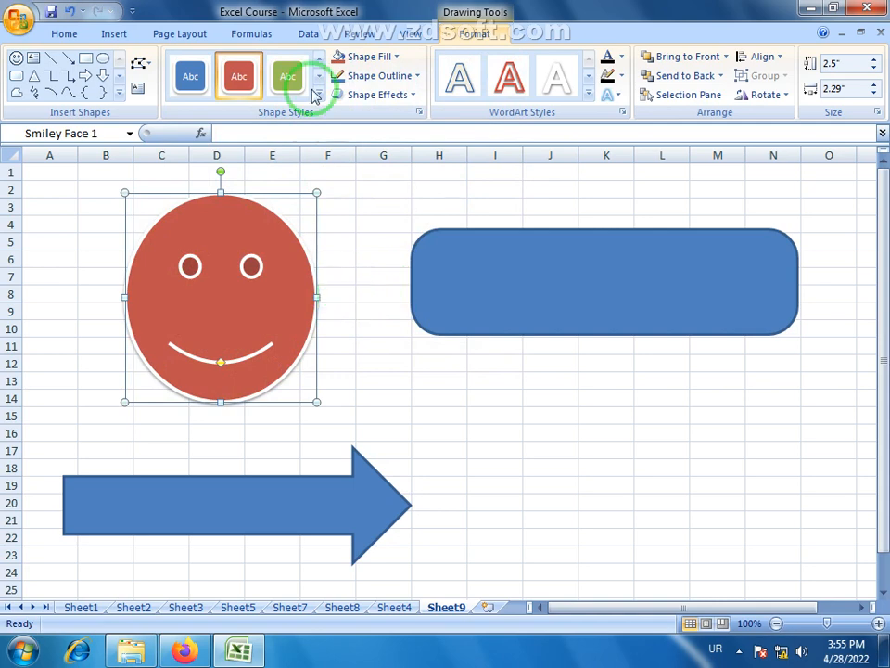
{"action": "left_click", "coordinate": [319, 96]}
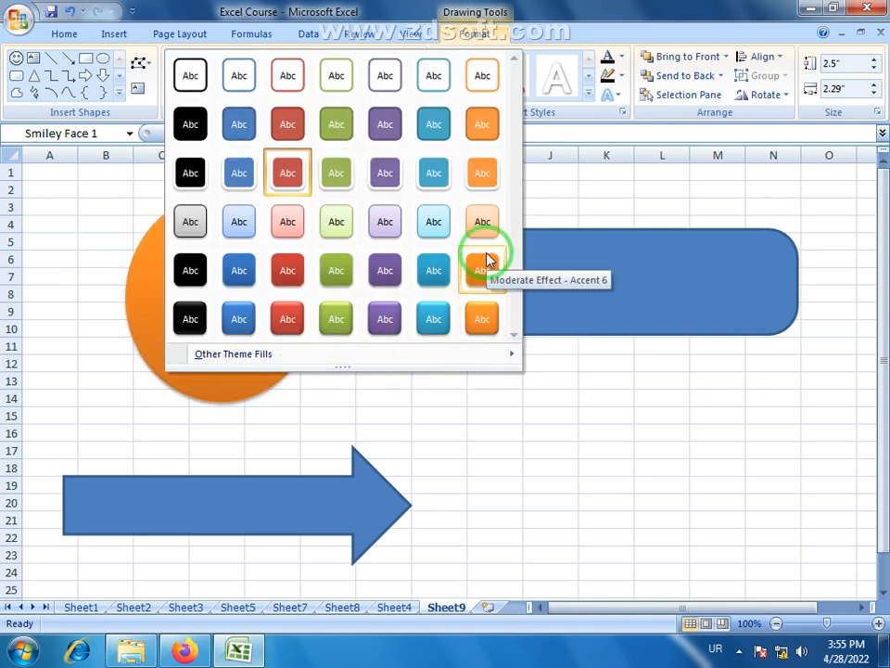
{"action": "left_click", "coordinate": [483, 184]}
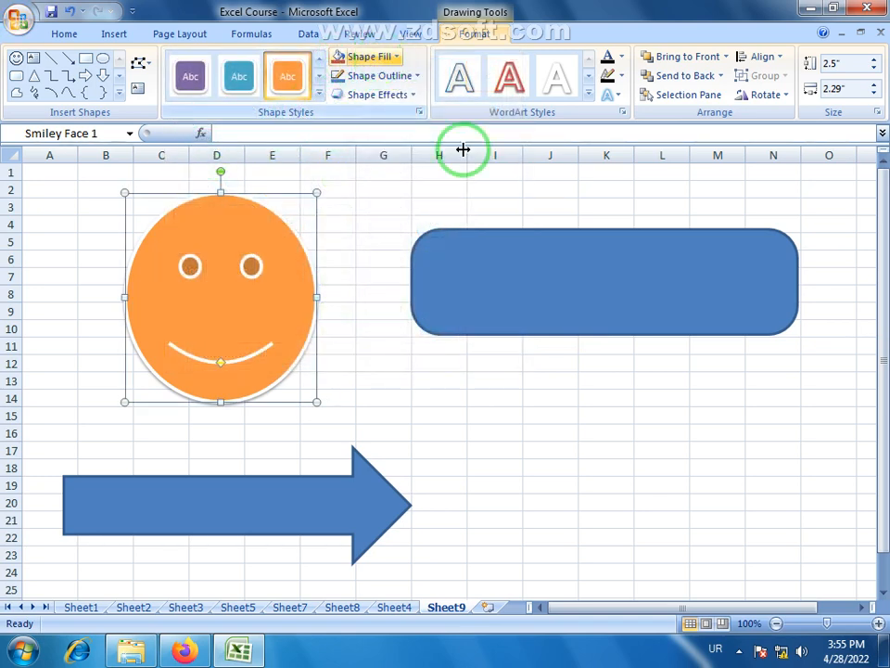
Fill the rounded rectangle freeform with the standard red color
{"action": "left_click", "coordinate": [531, 298]}
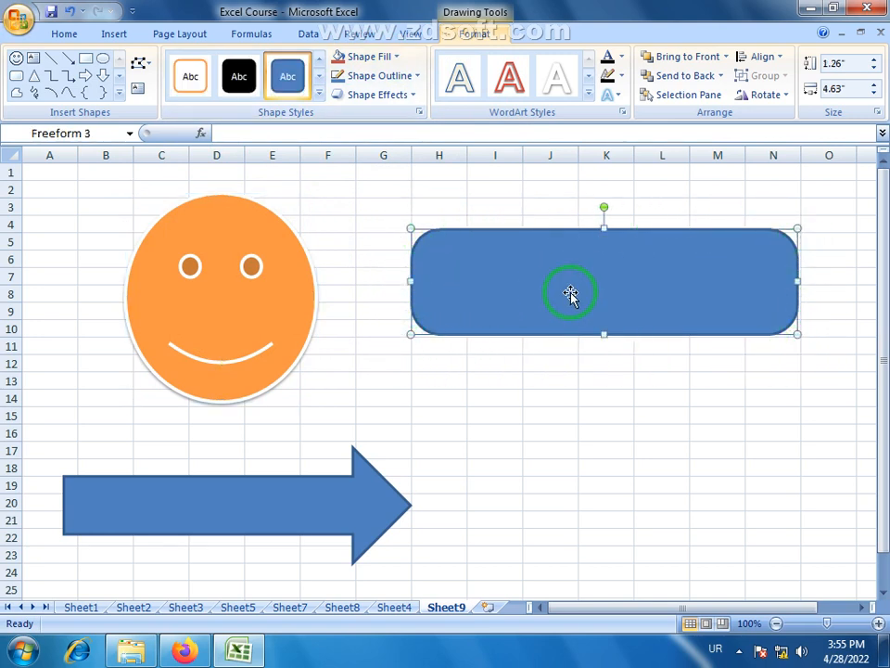
{"action": "left_click", "coordinate": [399, 57]}
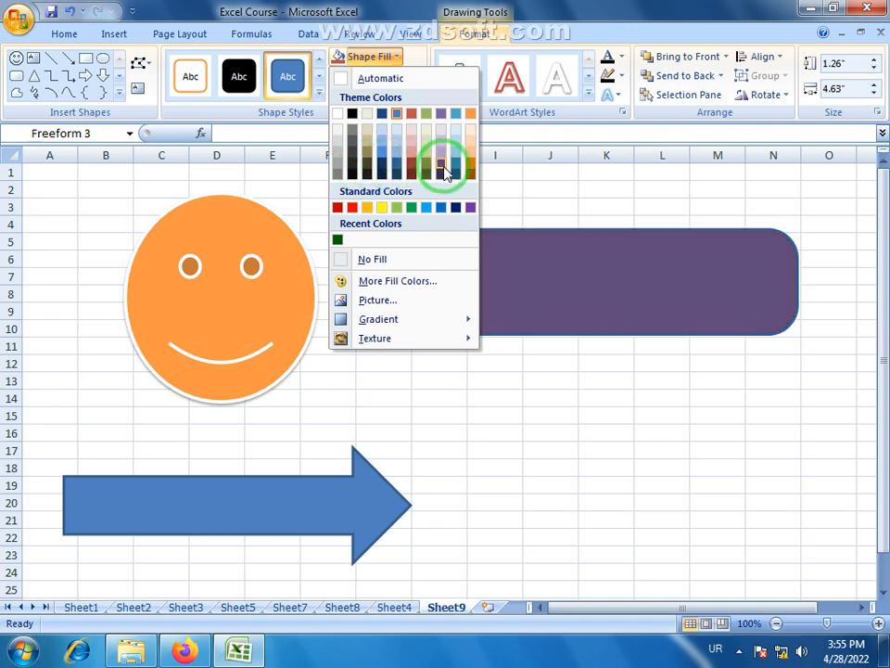
{"action": "left_click", "coordinate": [353, 208]}
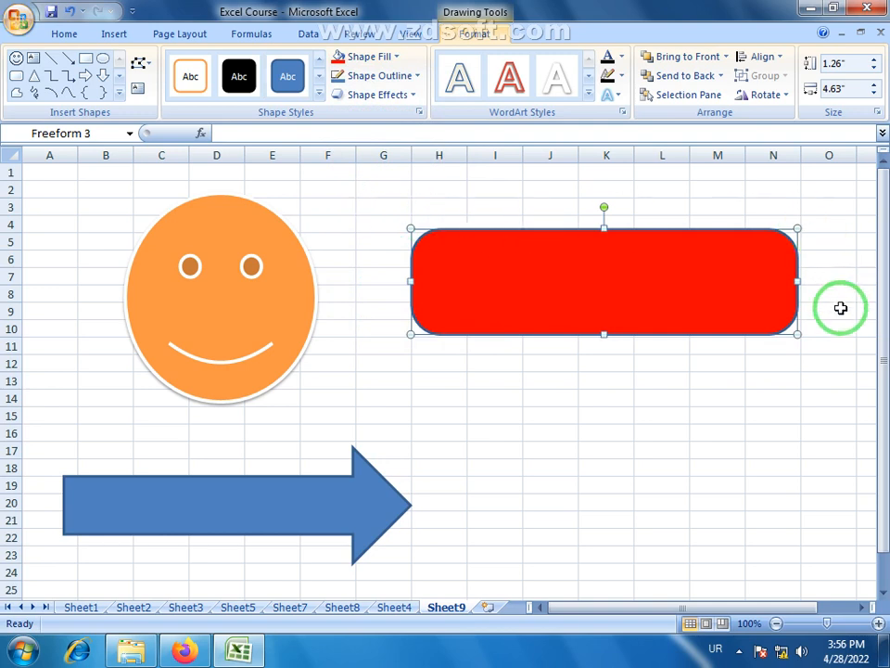
Examine the standard and custom color choices in the additional fill colors for the rounded rectangle
{"action": "left_click", "coordinate": [397, 57]}
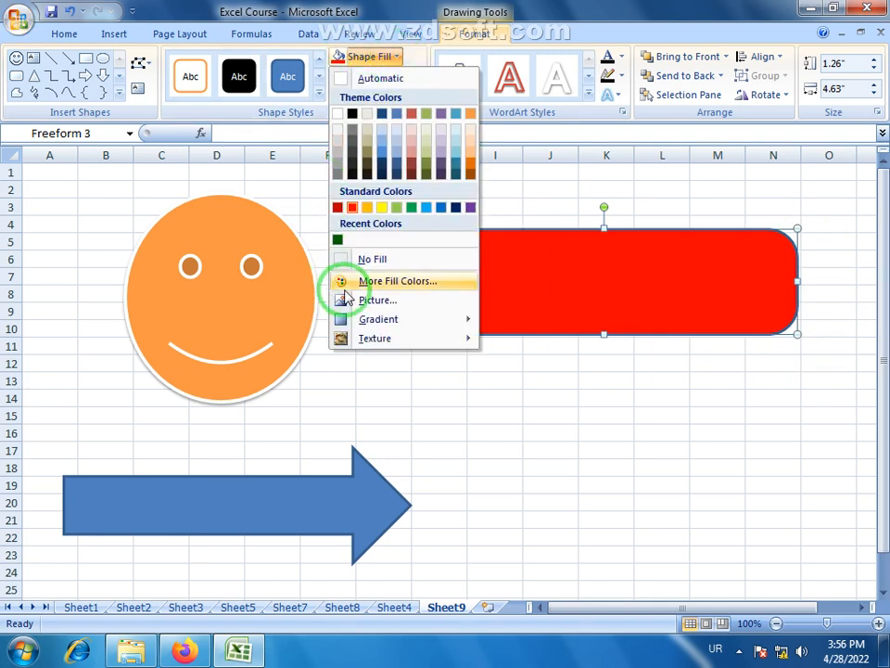
{"action": "left_click", "coordinate": [412, 291]}
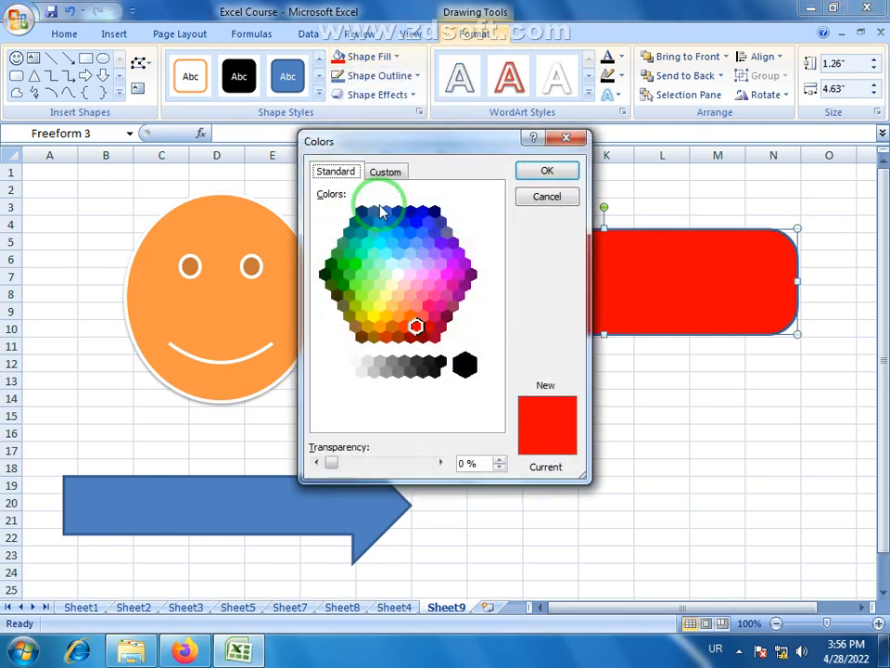
{"action": "left_click", "coordinate": [380, 176]}
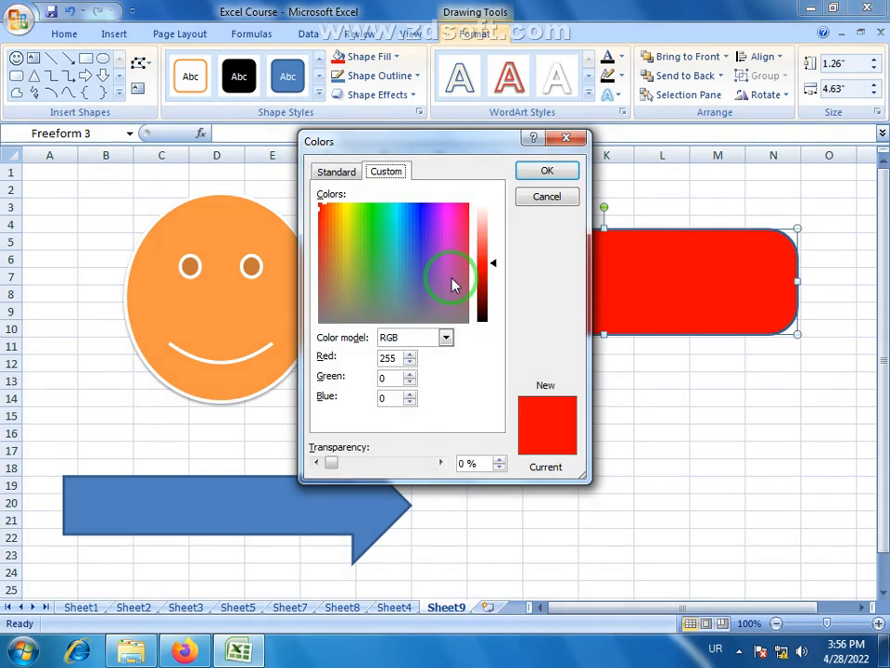
{"action": "left_click", "coordinate": [548, 198]}
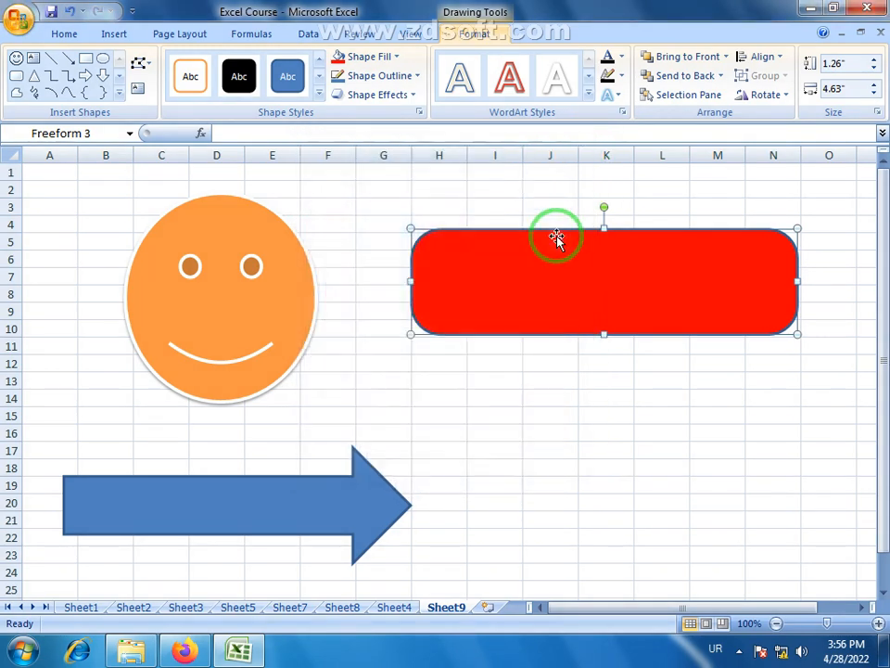
Fill the rounded rectangle with the Desert picture from the Sample Pictures folder
{"action": "left_click", "coordinate": [397, 59]}
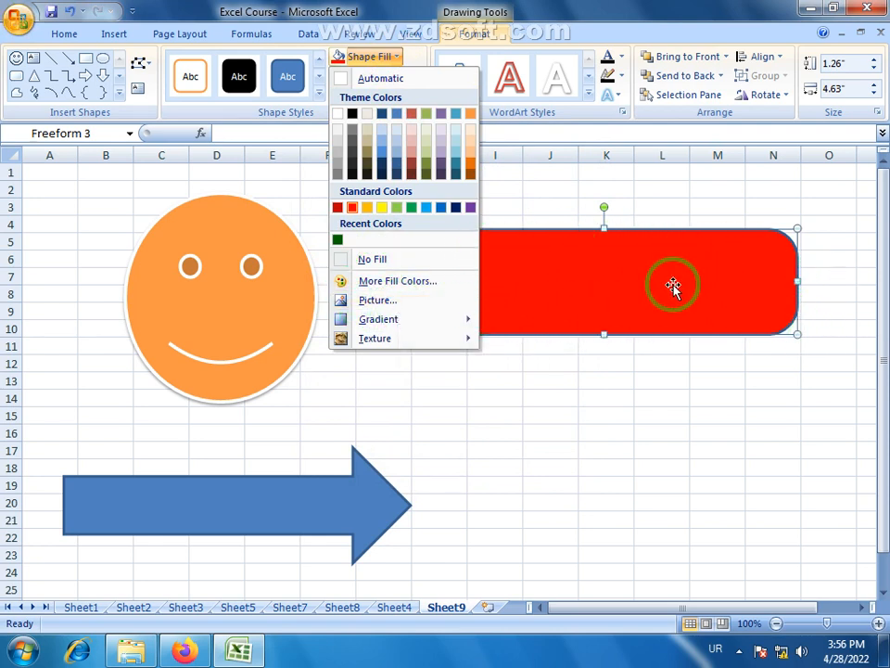
{"action": "left_click", "coordinate": [363, 304]}
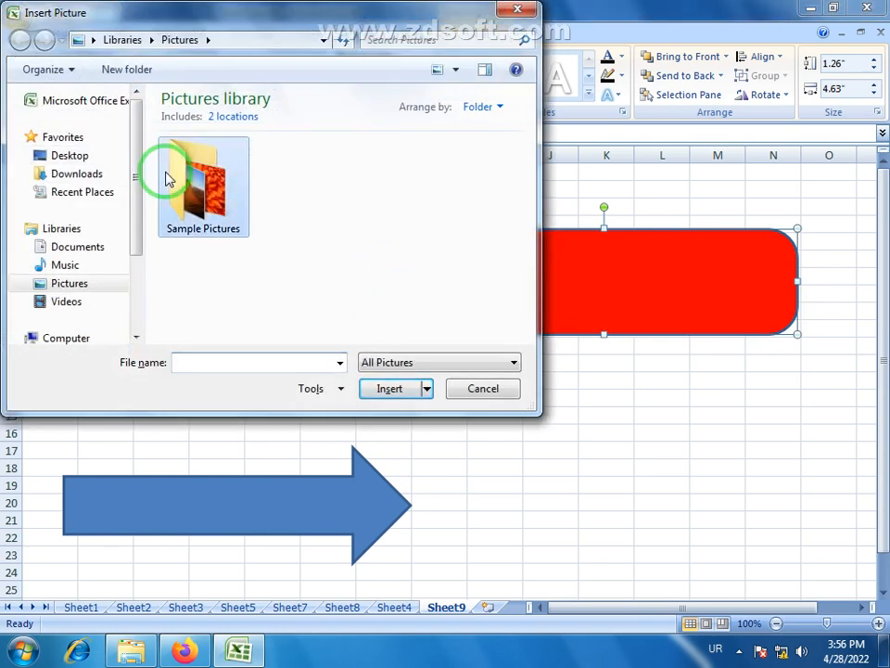
{"action": "double_click", "coordinate": [167, 179]}
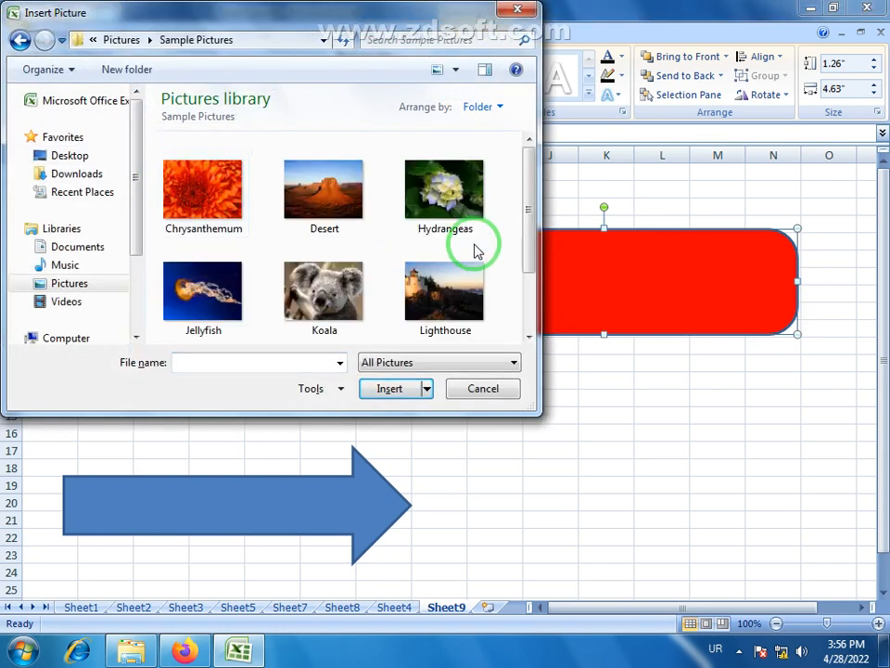
{"action": "left_click", "coordinate": [311, 223]}
{"action": "left_click", "coordinate": [400, 389]}
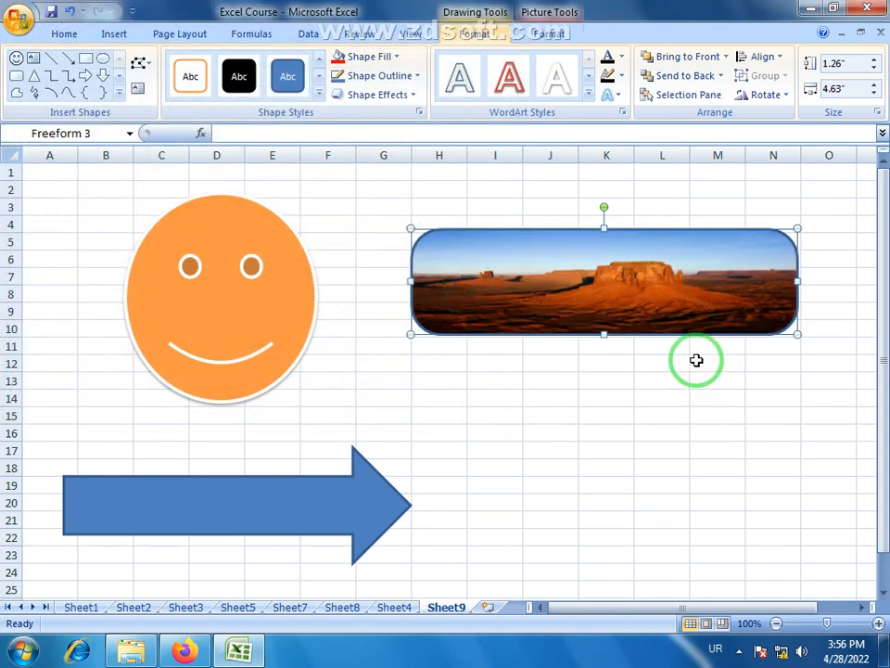
Apply a light-variation diagonal linear gradient to the rounded rectangle, shading from pale at its upper-left to bluer at its lower-right
{"action": "left_click", "coordinate": [398, 58]}
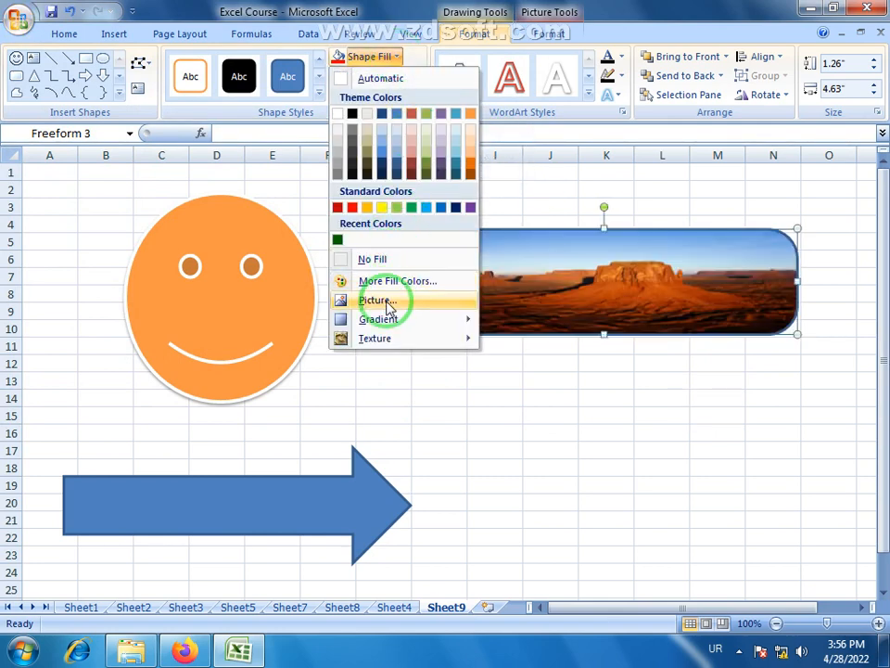
{"action": "mouse_move", "coordinate": [377, 322]}
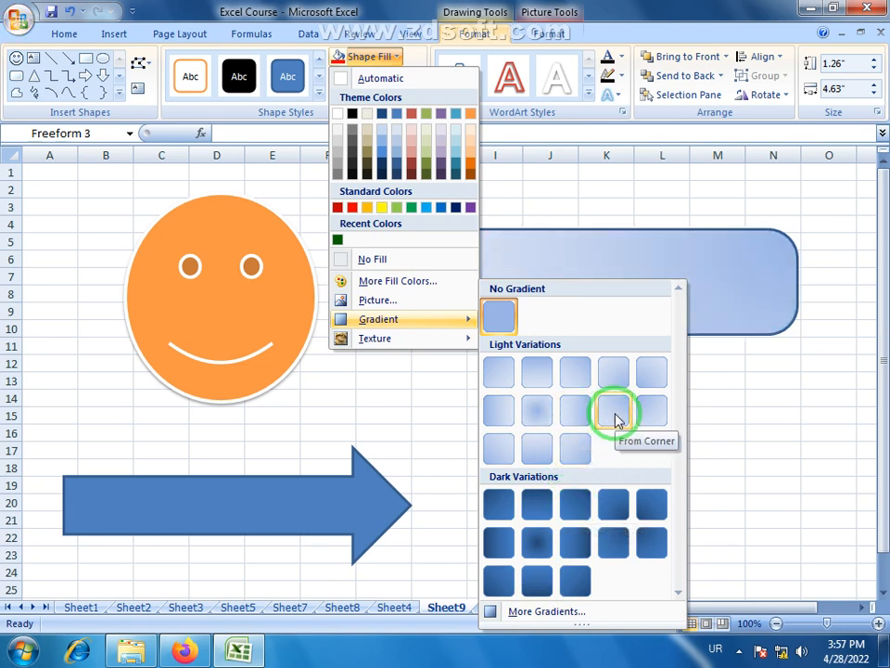
{"action": "left_click", "coordinate": [583, 453]}
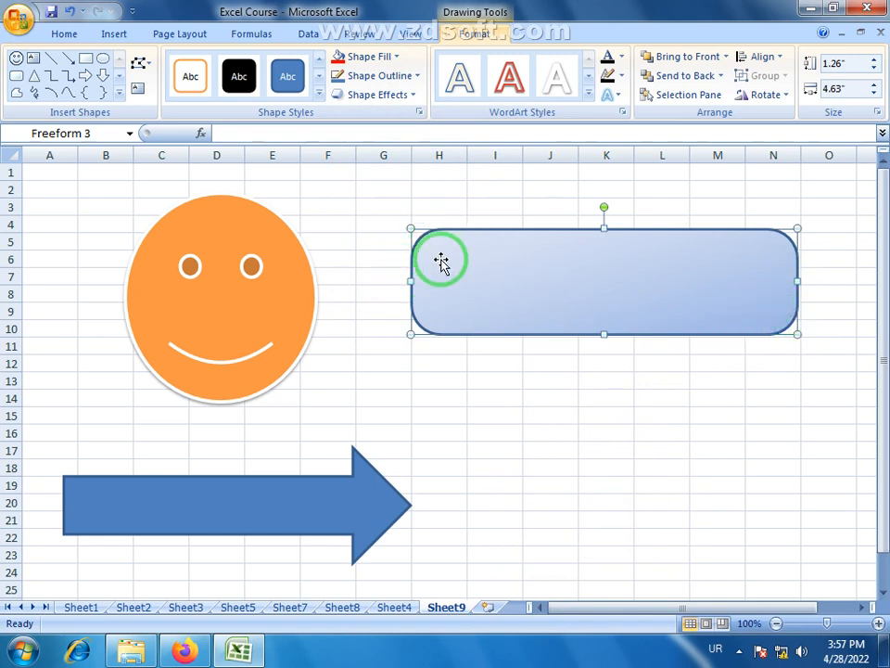
Examine the rounded rectangle's detailed gradient fill settings, including preset colors, type, direction, angle and gradient stops
{"action": "left_click", "coordinate": [419, 78]}
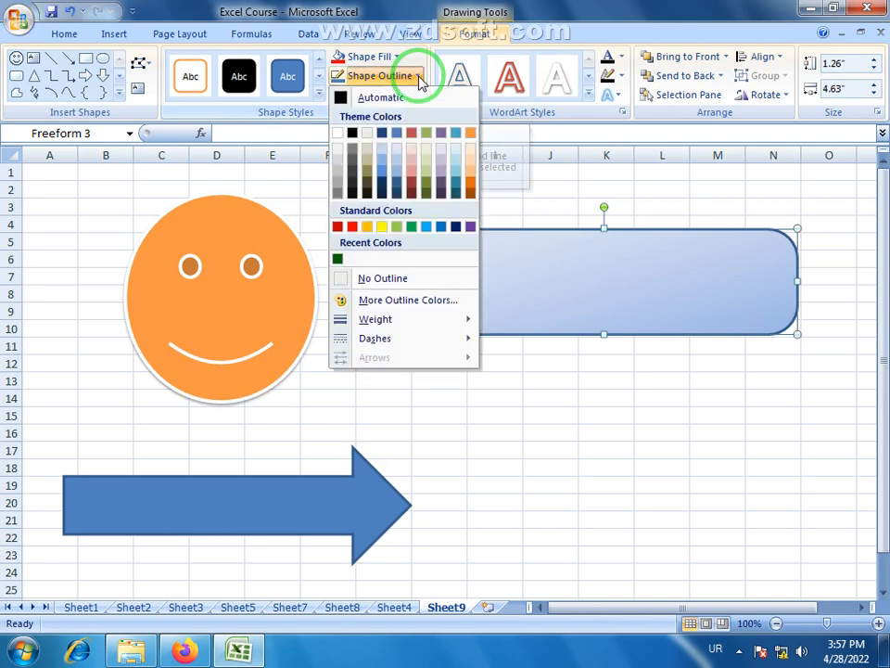
{"action": "left_click", "coordinate": [421, 79]}
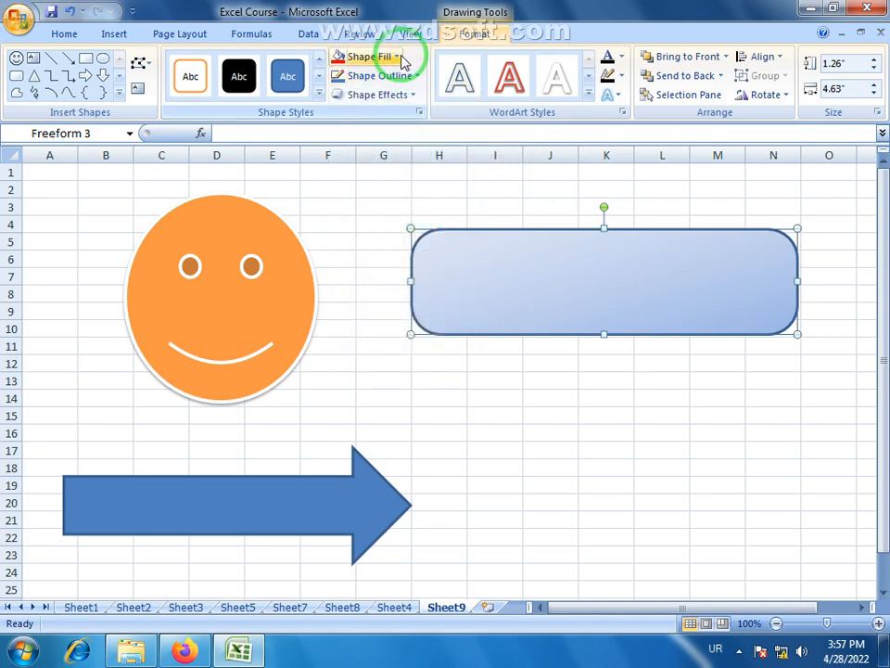
{"action": "left_click", "coordinate": [404, 61]}
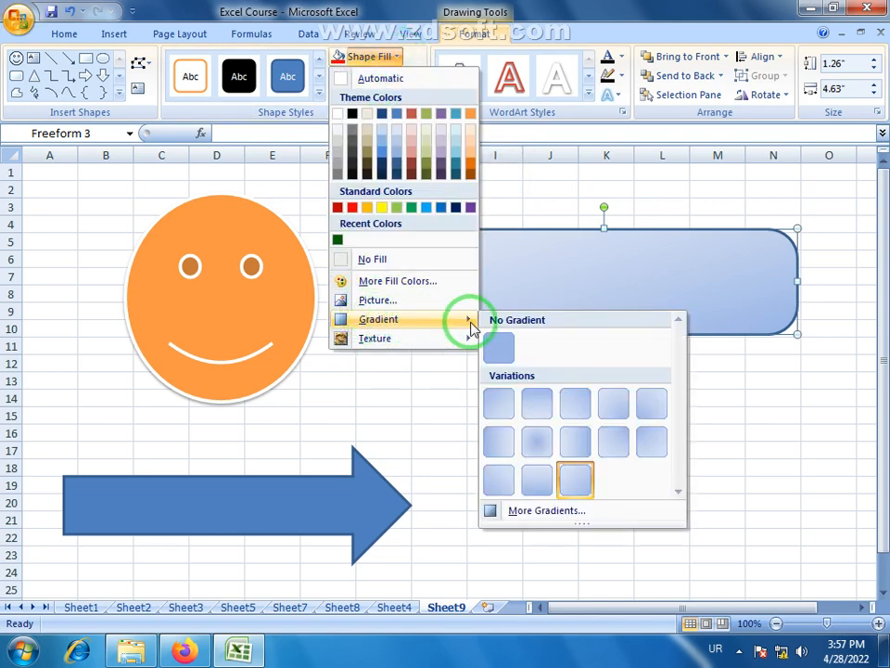
{"action": "left_click", "coordinate": [563, 515]}
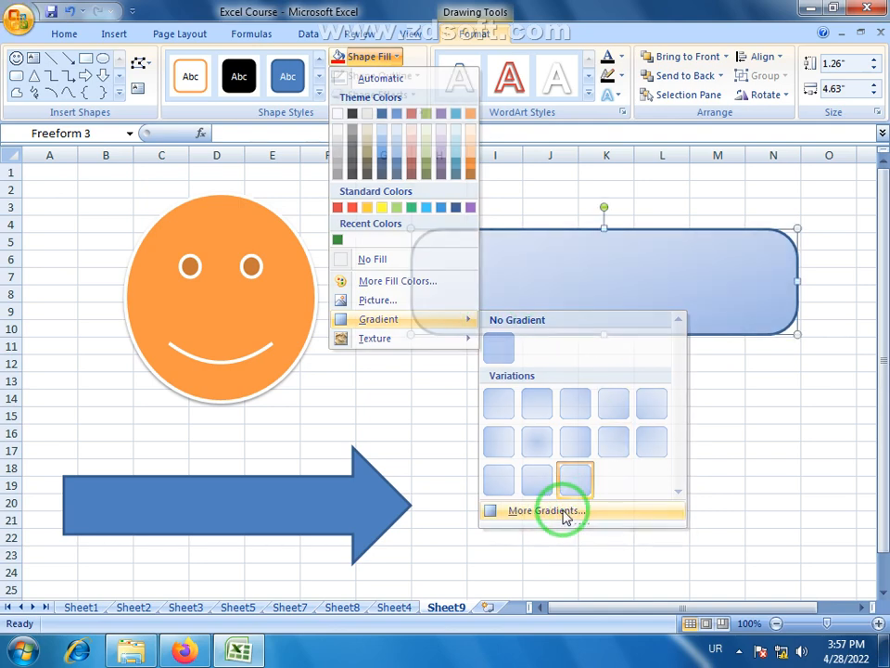
{"action": "left_click_drag", "start_coordinate": [362, 136], "coordinate": [551, 199]}
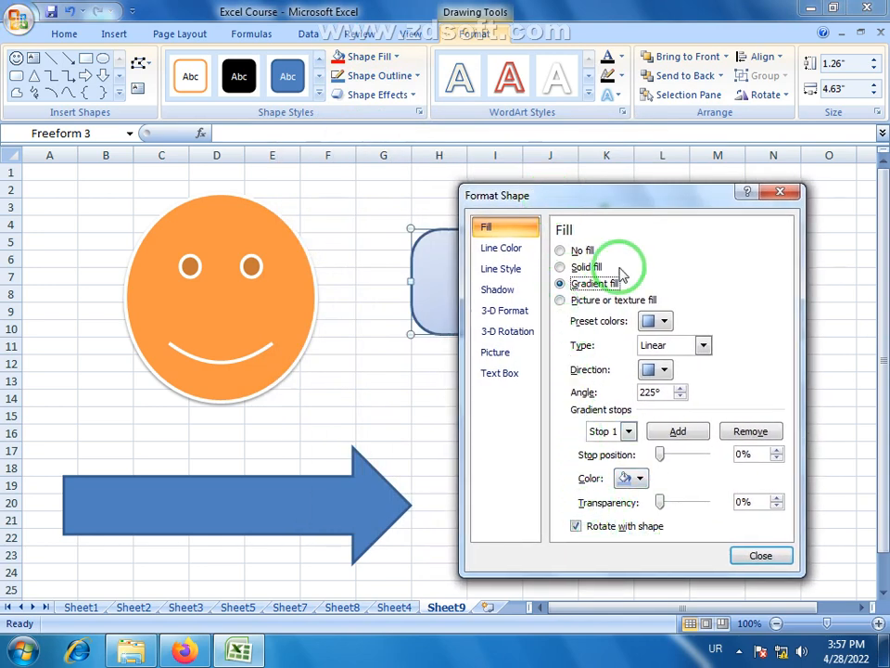
{"action": "left_click_drag", "start_coordinate": [617, 206], "coordinate": [629, 190]}
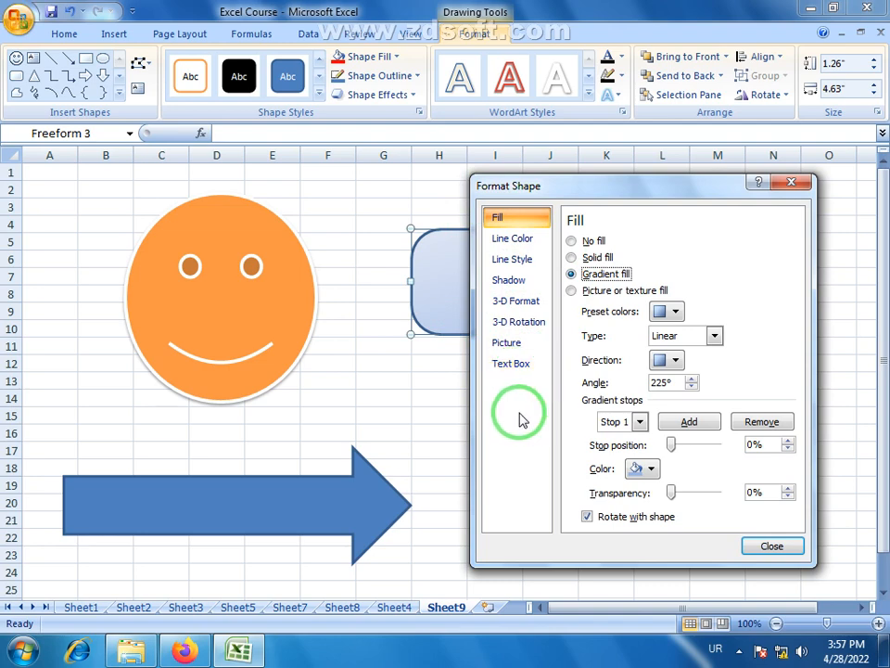
{"action": "left_click_drag", "start_coordinate": [692, 193], "coordinate": [671, 198]}
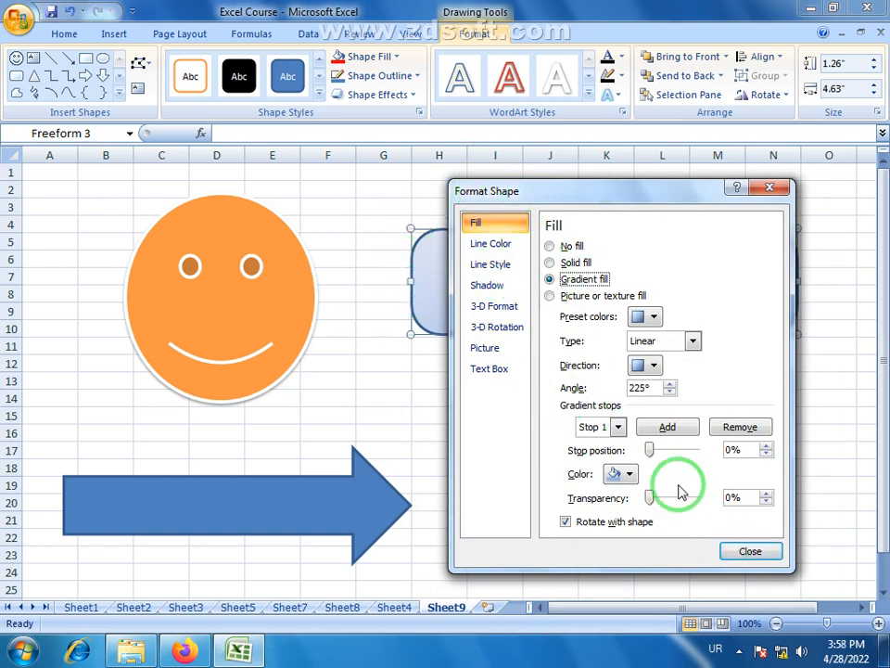
{"action": "left_click", "coordinate": [753, 551]}
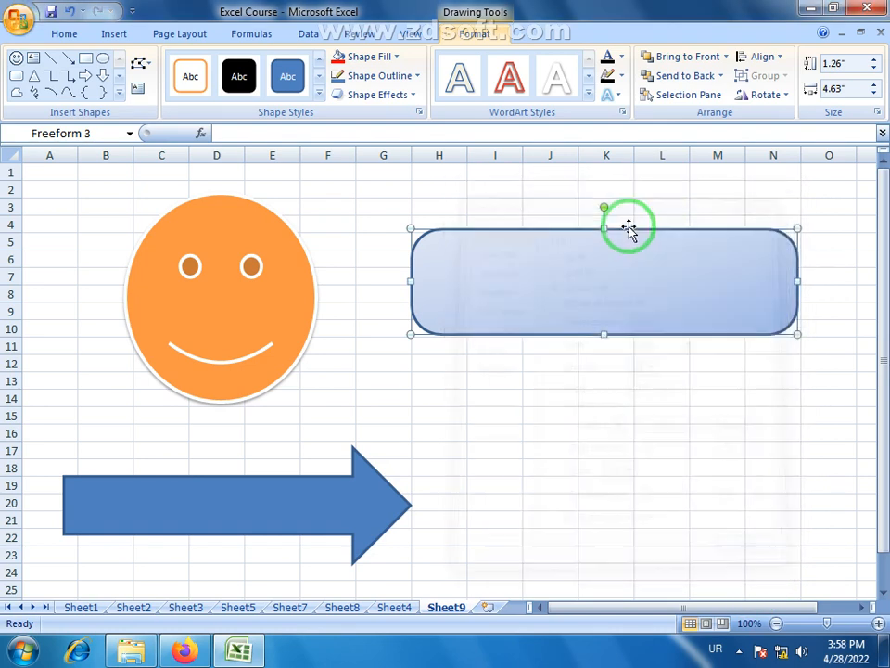
Fill the rounded rectangle with the pale blue paper-like texture
{"action": "left_click", "coordinate": [400, 56]}
{"action": "mouse_move", "coordinate": [403, 332]}
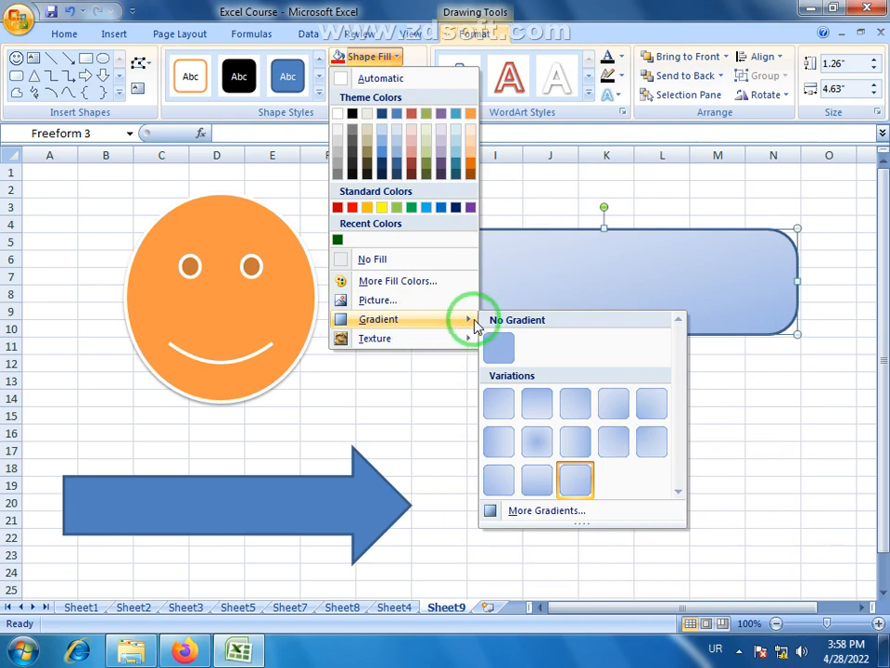
{"action": "mouse_move", "coordinate": [457, 338]}
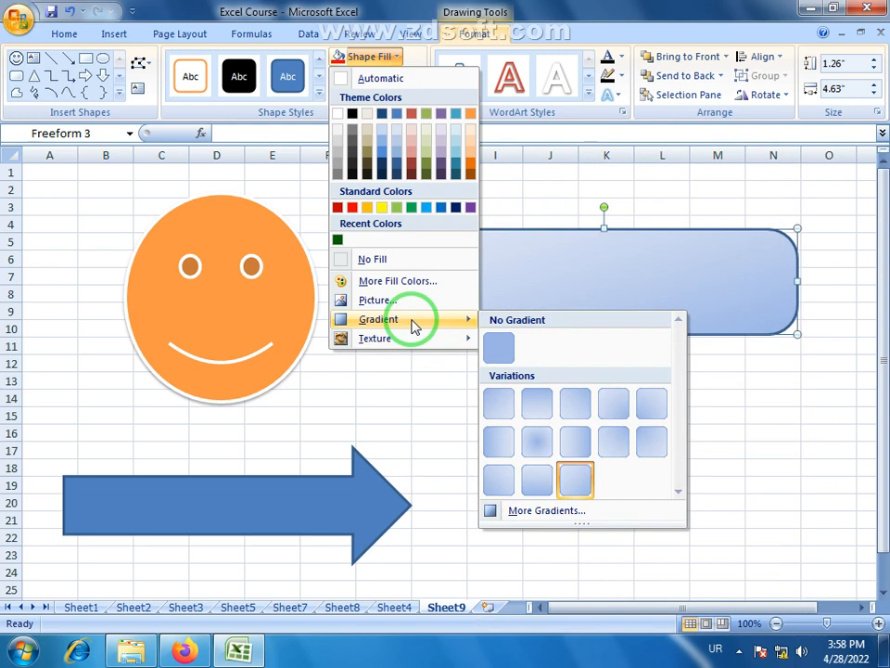
{"action": "mouse_move", "coordinate": [403, 341]}
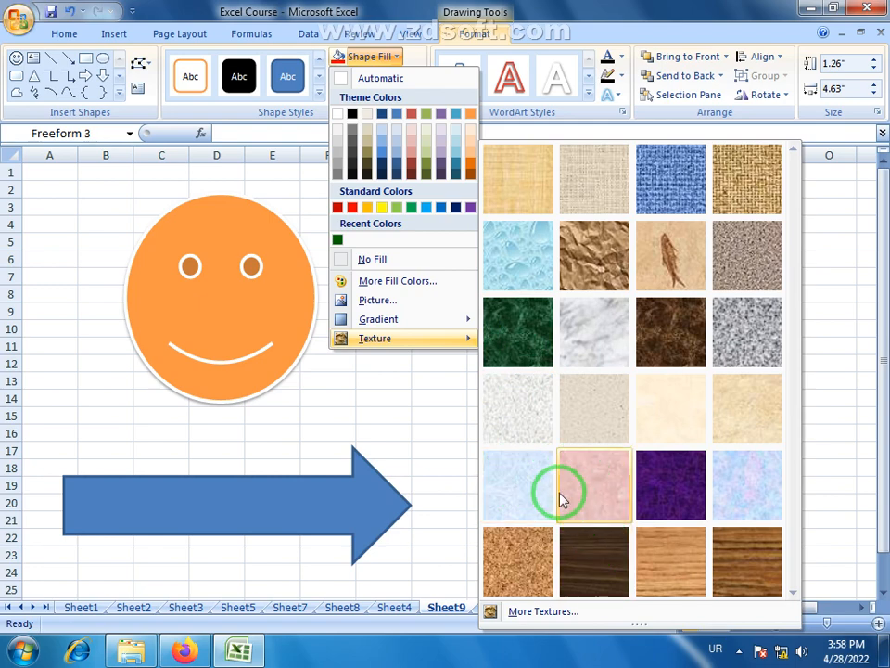
{"action": "left_click", "coordinate": [527, 482]}
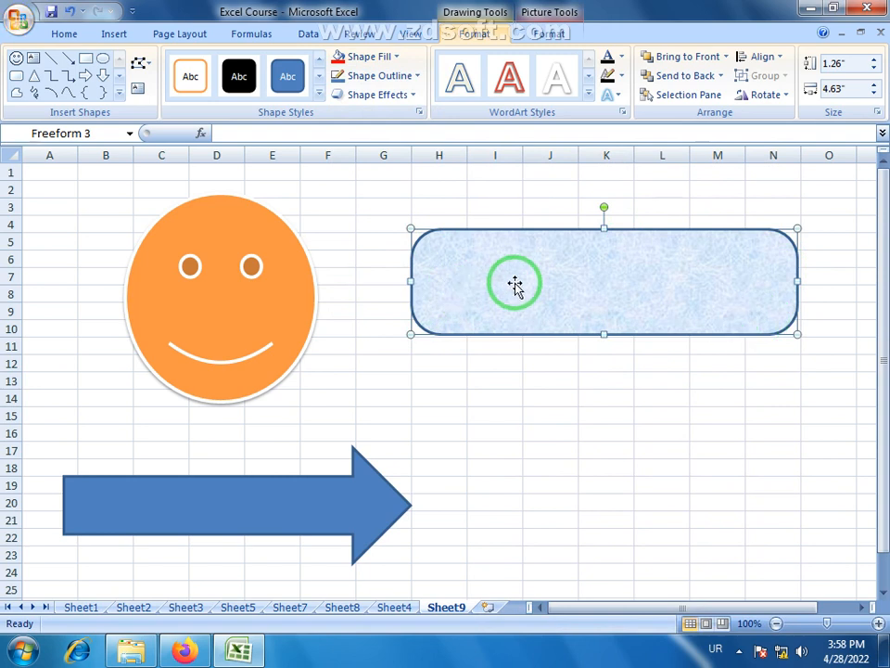
{"action": "left_click", "coordinate": [397, 58]}
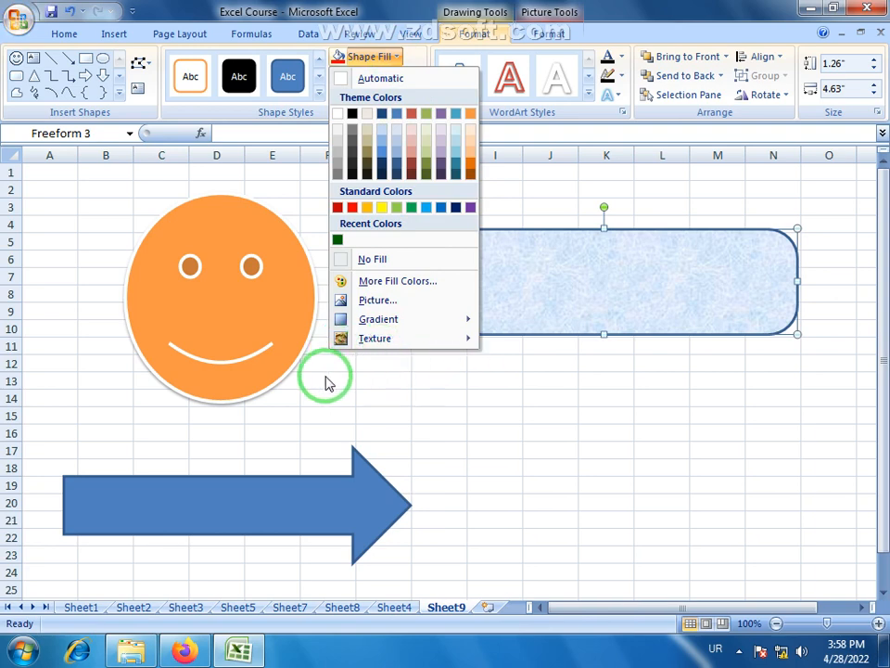
{"action": "left_click", "coordinate": [647, 17]}
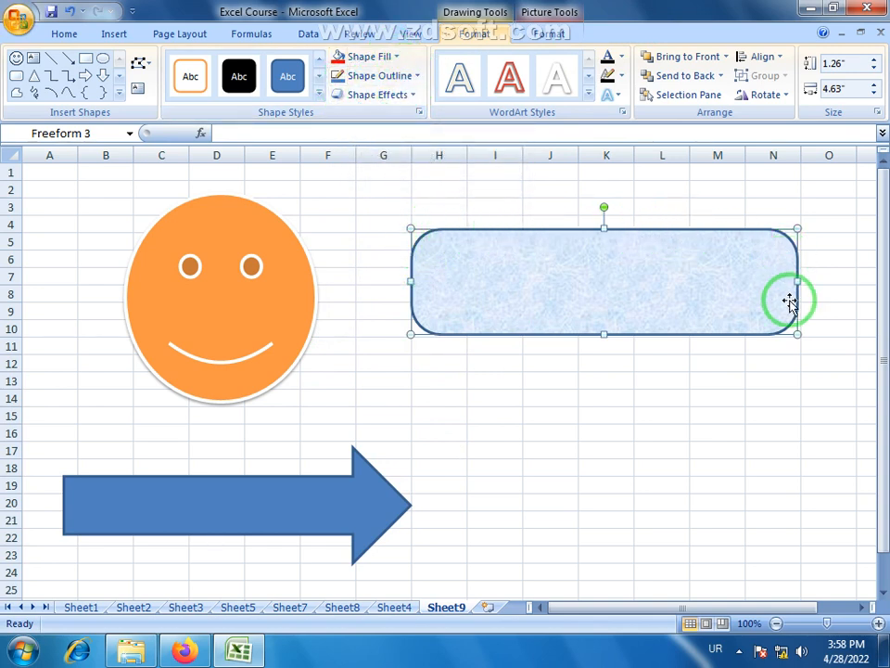
Try a 4½ pt dashed outline on the rounded rectangle, and undo both outline changes
{"action": "left_click", "coordinate": [418, 76]}
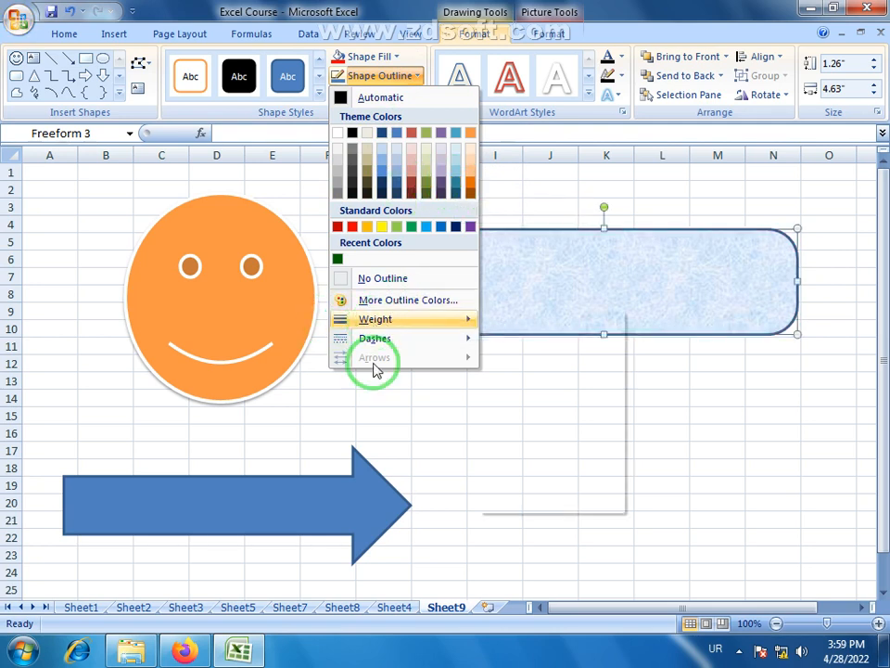
{"action": "mouse_move", "coordinate": [457, 321]}
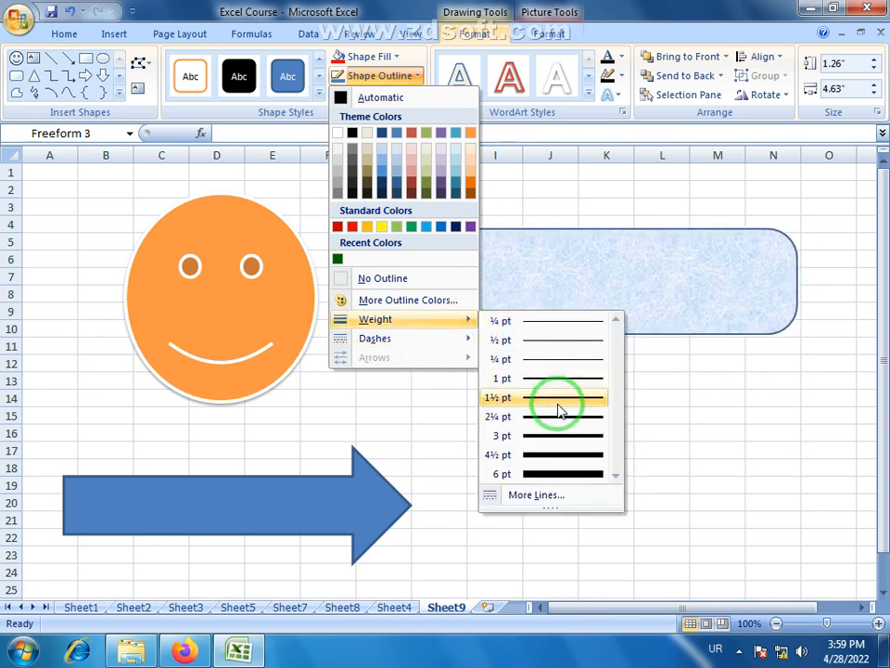
{"action": "left_click", "coordinate": [563, 455]}
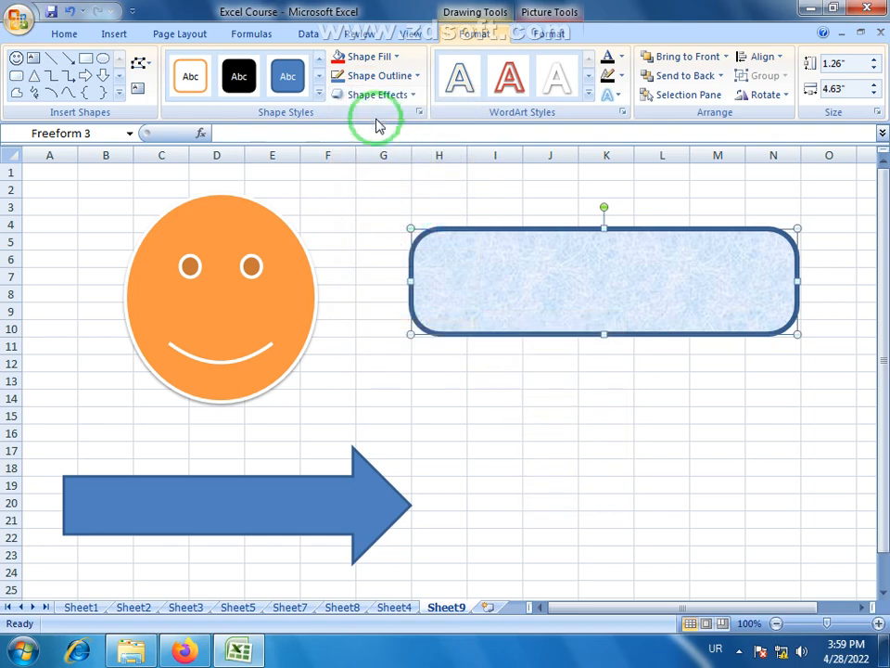
{"action": "left_click", "coordinate": [417, 78]}
{"action": "mouse_move", "coordinate": [375, 343]}
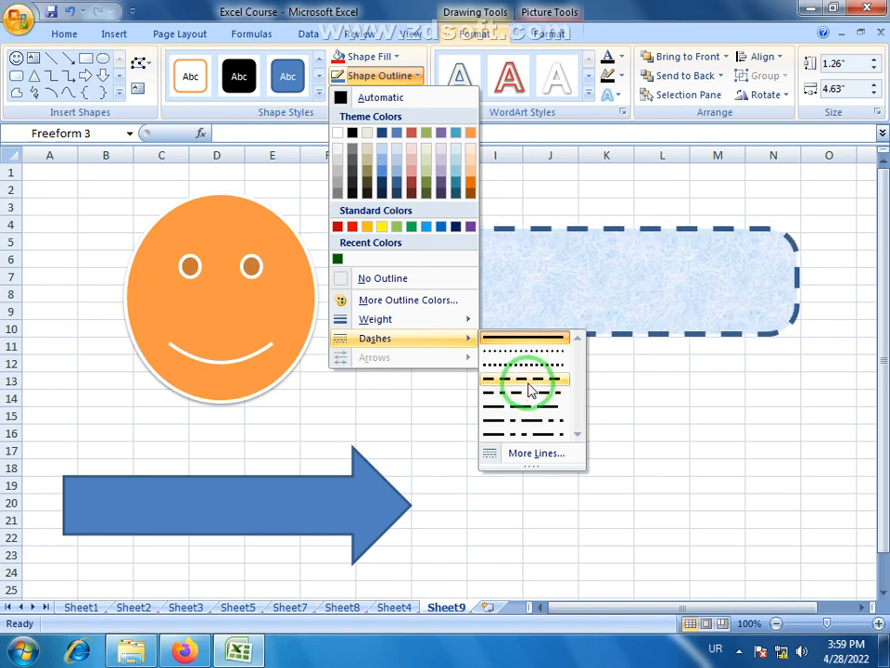
{"action": "left_click", "coordinate": [527, 381]}
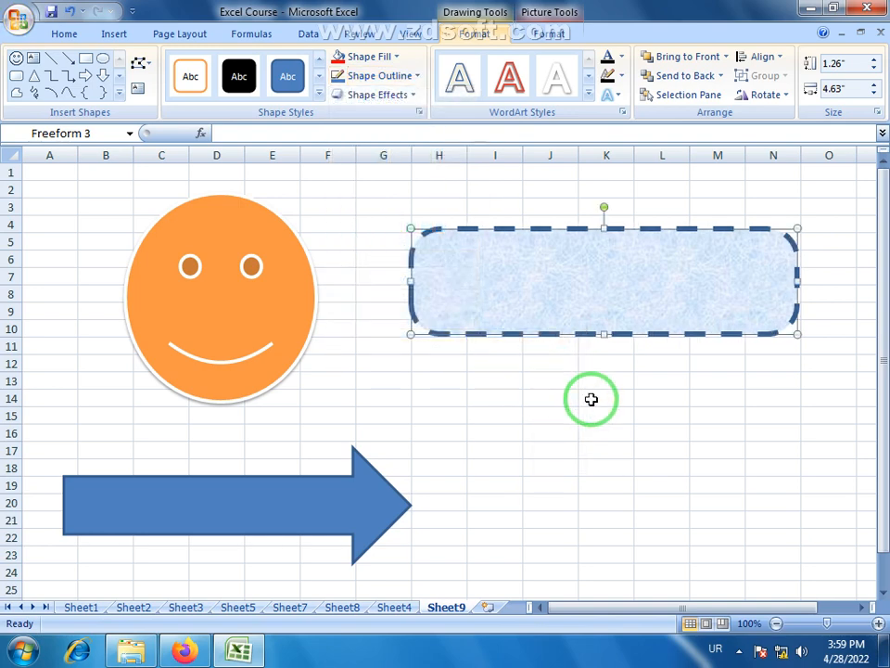
{"action": "key", "text": "ctrl+z"}
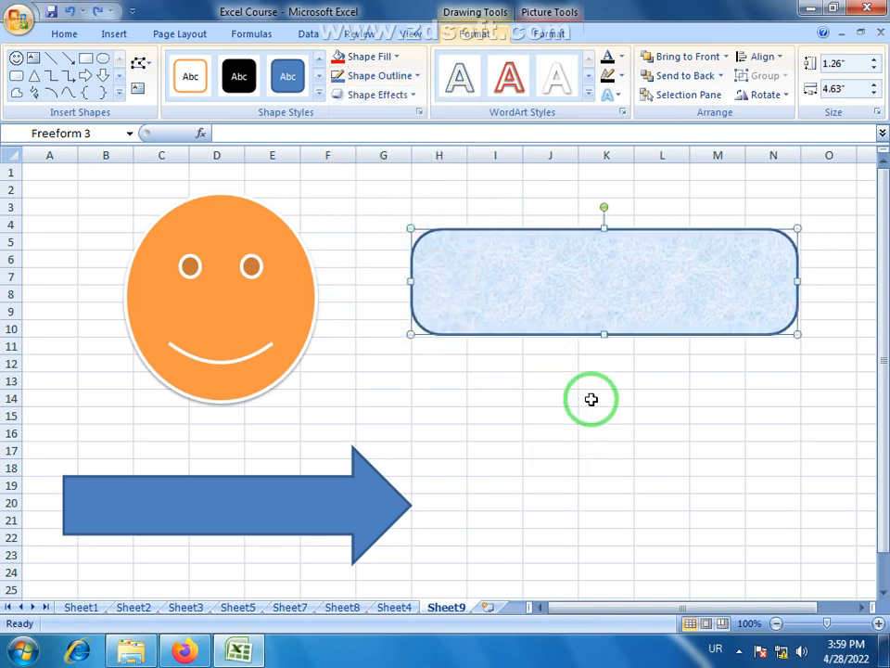
Draw a horizontal straight line about 3.42" long below the rounded rectangle
{"action": "left_click", "coordinate": [420, 77]}
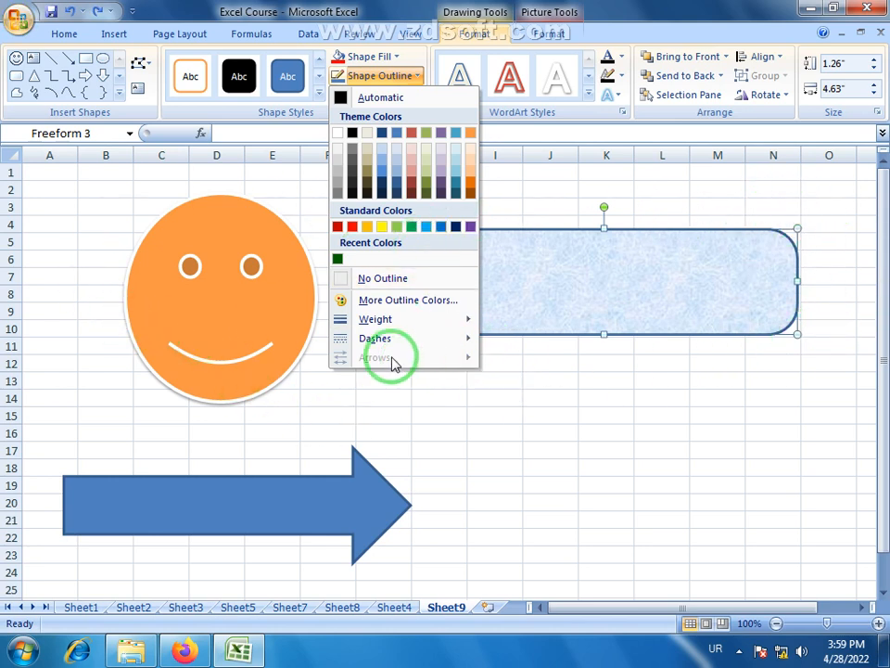
{"action": "left_click", "coordinate": [426, 390]}
{"action": "left_click", "coordinate": [51, 61]}
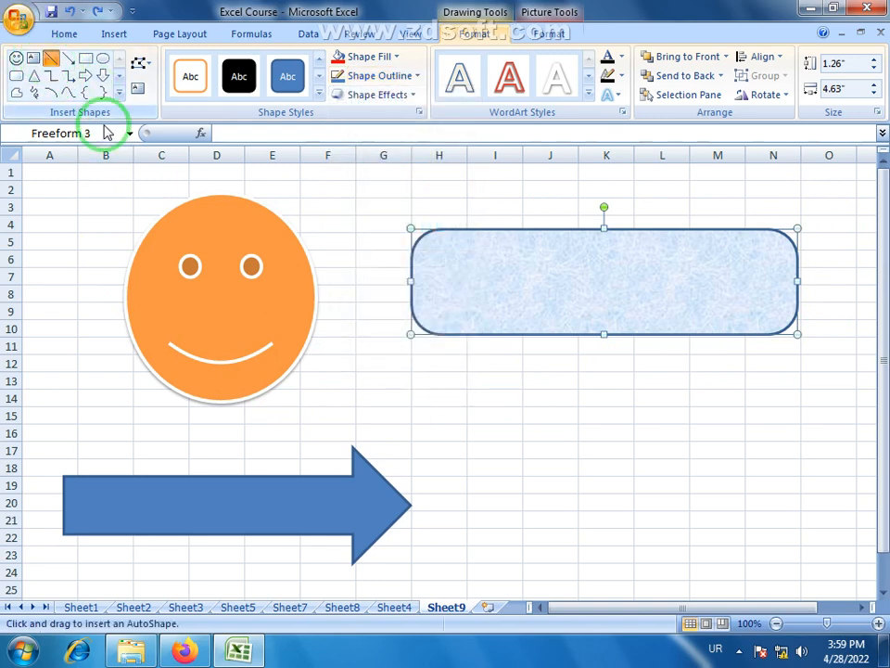
{"action": "left_click_drag", "start_coordinate": [465, 405], "coordinate": [751, 406]}
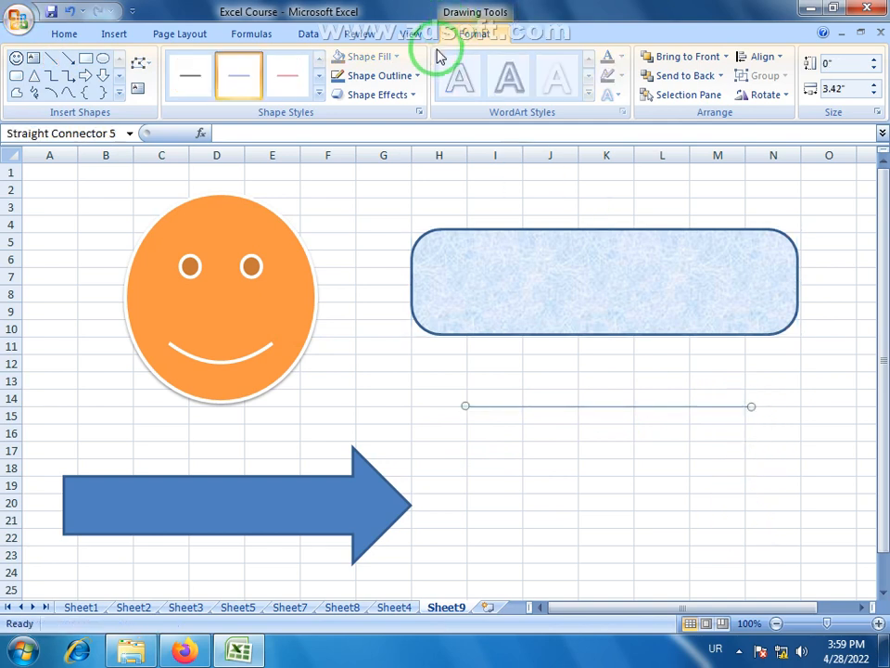
Set the outline weight of the straight line to 6 pt
{"action": "left_click", "coordinate": [416, 76]}
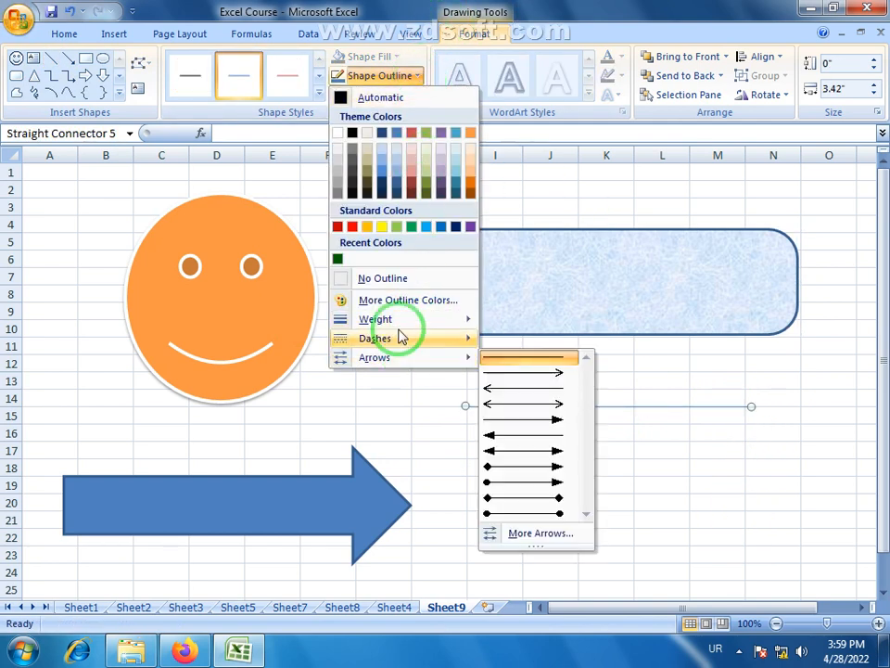
{"action": "mouse_move", "coordinate": [404, 319]}
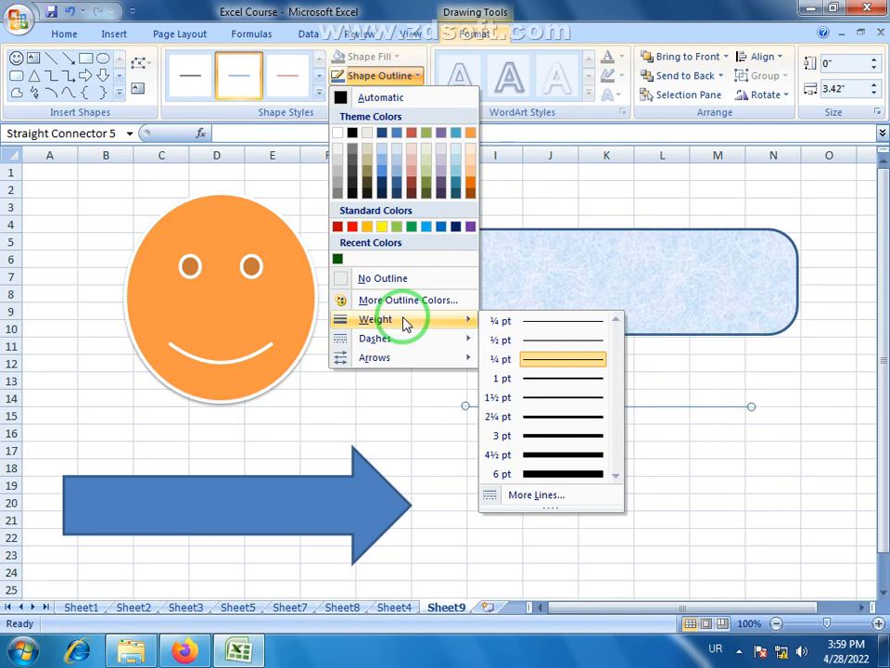
{"action": "left_click", "coordinate": [579, 471]}
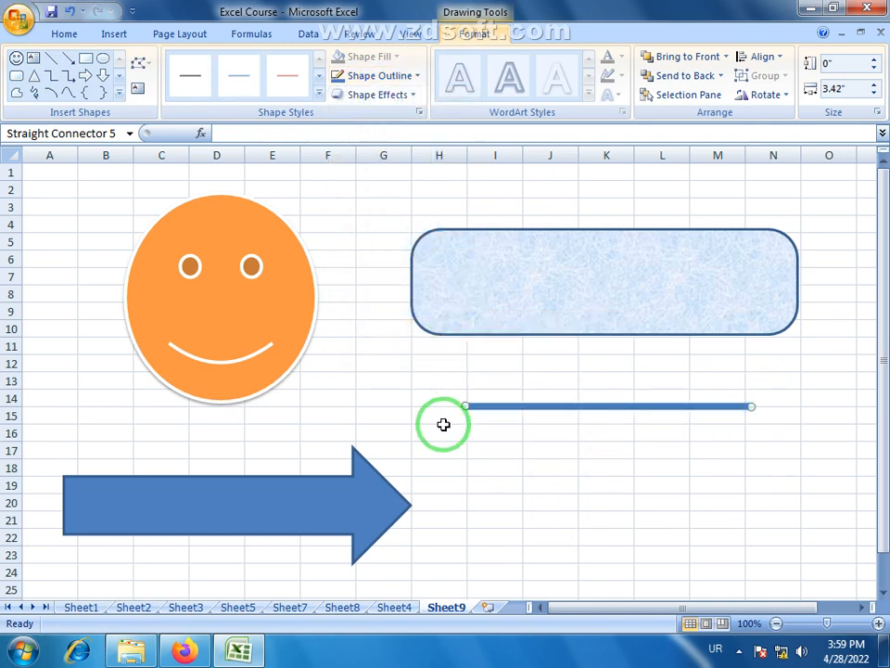
Look over the arrow styles available for the straight line
{"action": "left_click", "coordinate": [417, 76]}
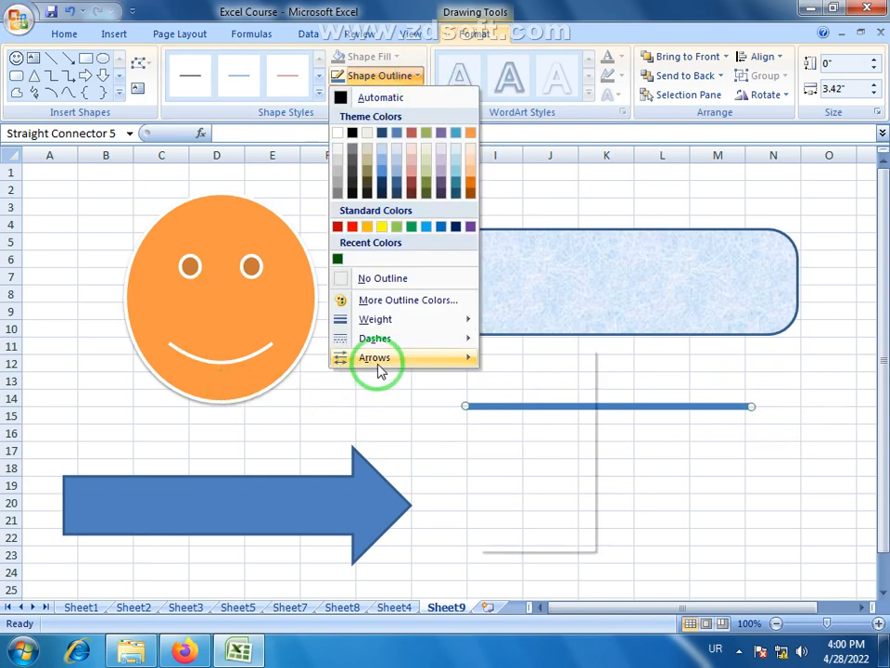
{"action": "mouse_move", "coordinate": [380, 369]}
{"action": "left_click", "coordinate": [453, 495]}
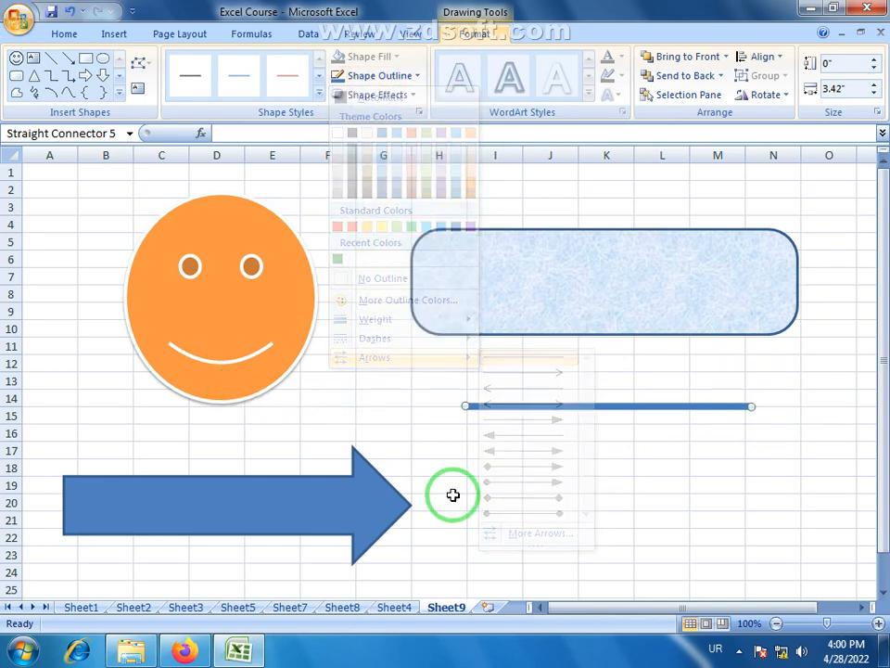
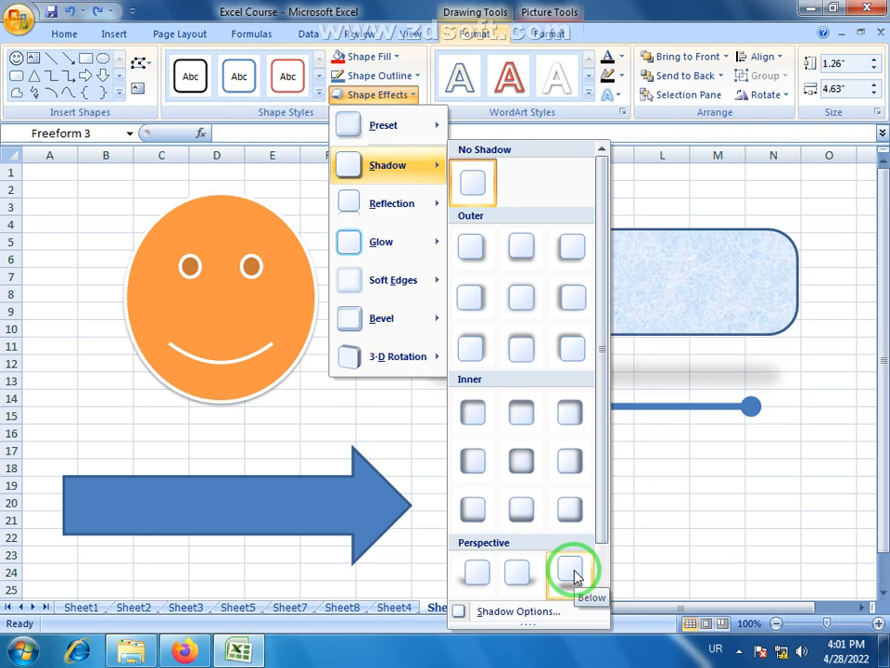
Examine the detailed shadow settings for the rounded rectangle, including presets, color, transparency, size, blur, angle and distance
{"action": "left_click", "coordinate": [524, 610]}
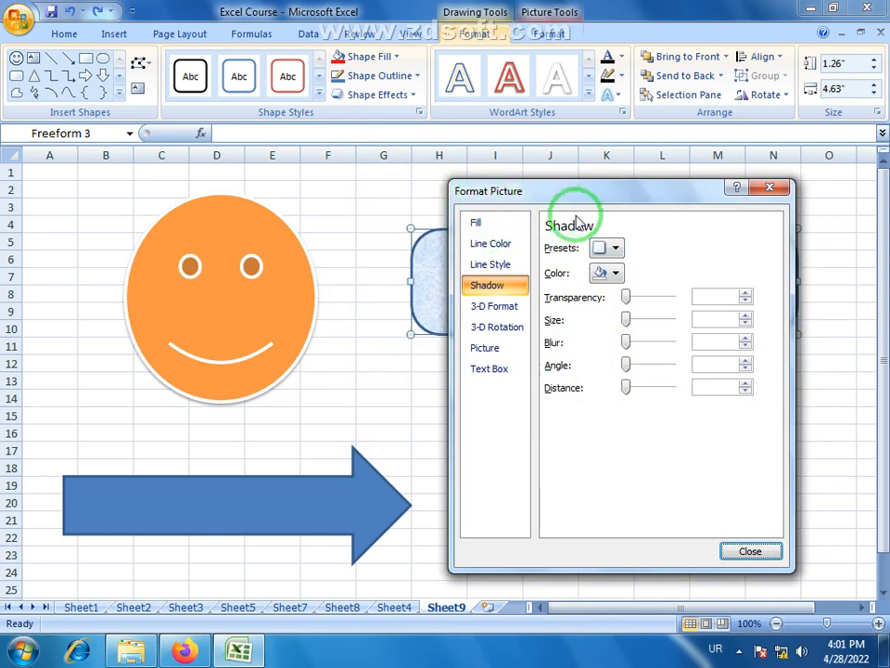
{"action": "left_click", "coordinate": [758, 561]}
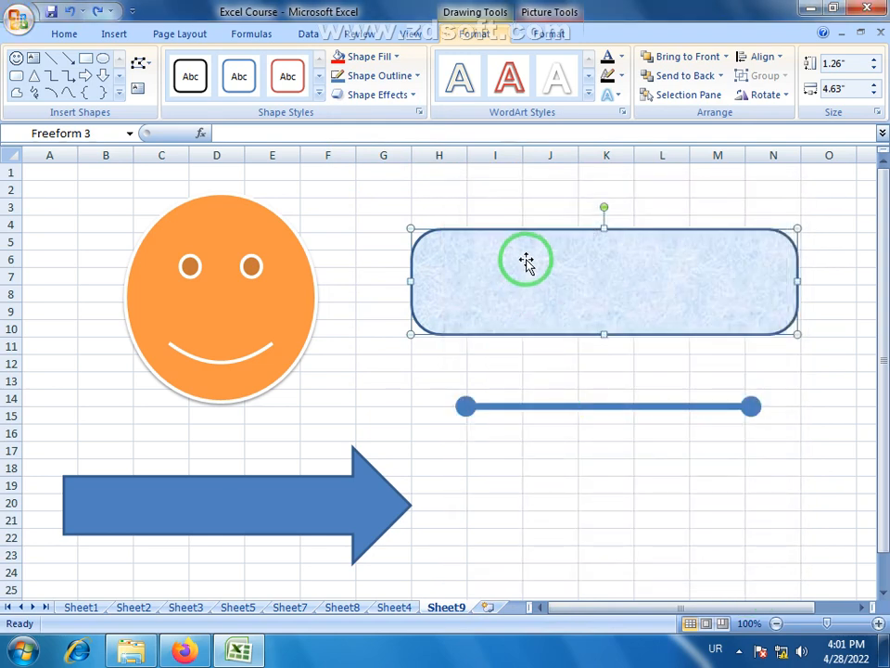
Apply the largest green glow variation to the rounded rectangle
{"action": "left_click", "coordinate": [414, 96]}
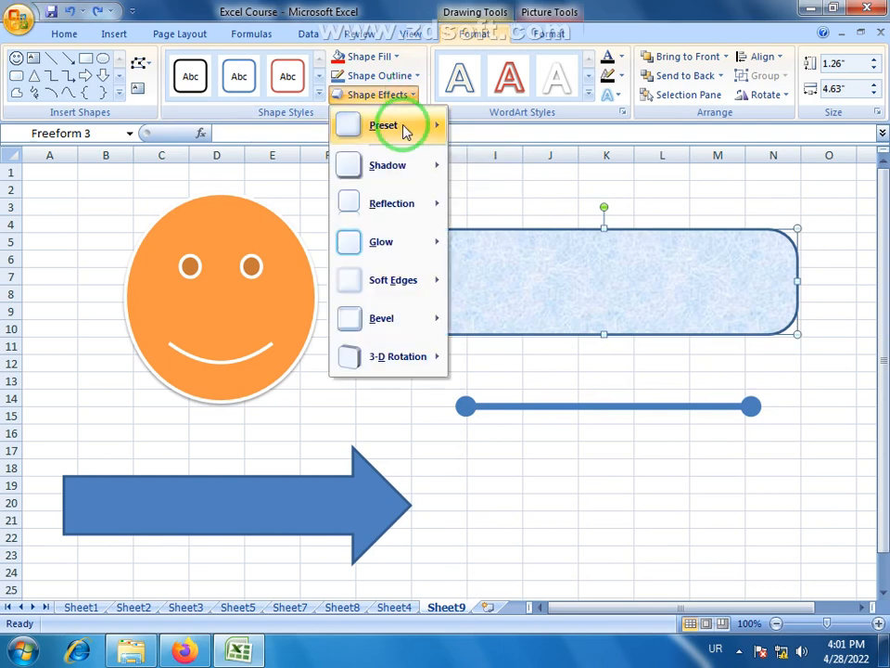
{"action": "mouse_move", "coordinate": [389, 172]}
{"action": "mouse_move", "coordinate": [387, 208]}
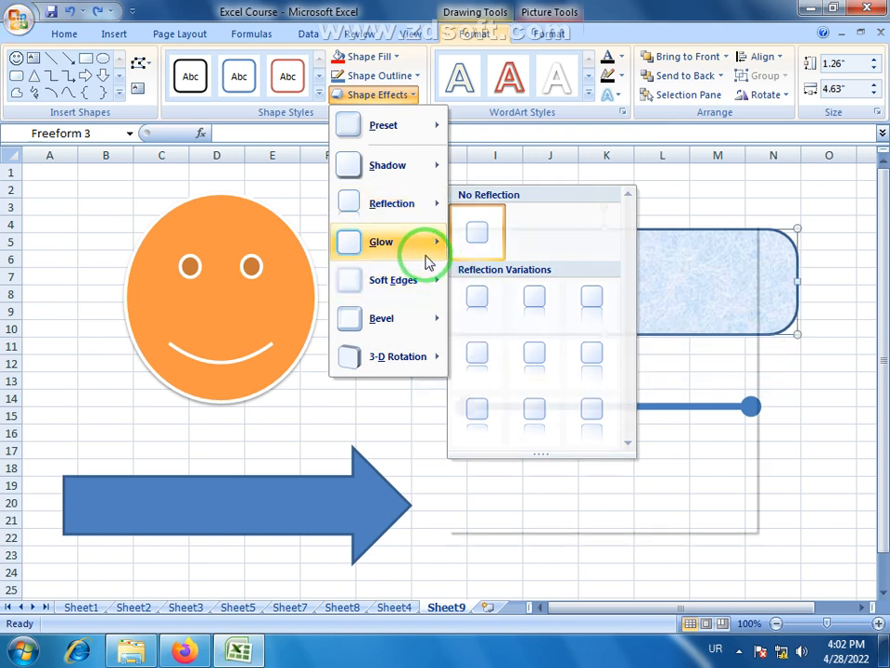
{"action": "mouse_move", "coordinate": [429, 263]}
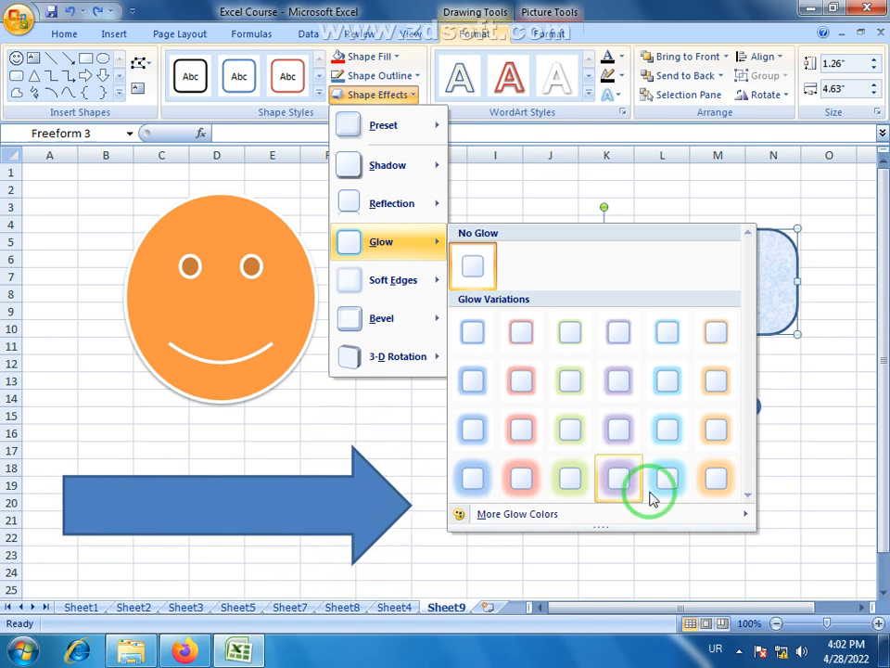
{"action": "left_click", "coordinate": [569, 481]}
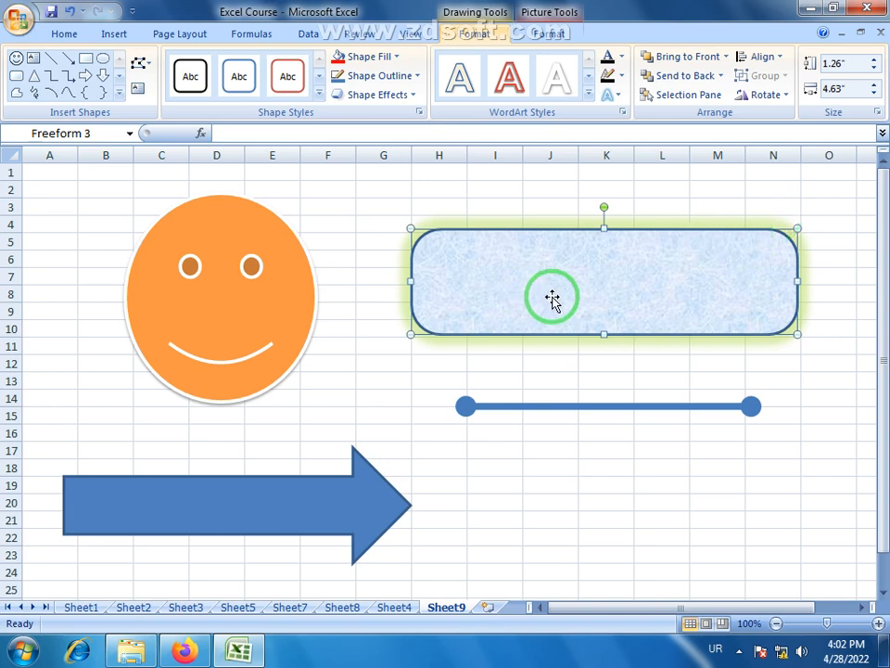
Change the rounded rectangle's glow color to the standard yellow
{"action": "left_click", "coordinate": [413, 96]}
{"action": "mouse_move", "coordinate": [392, 255]}
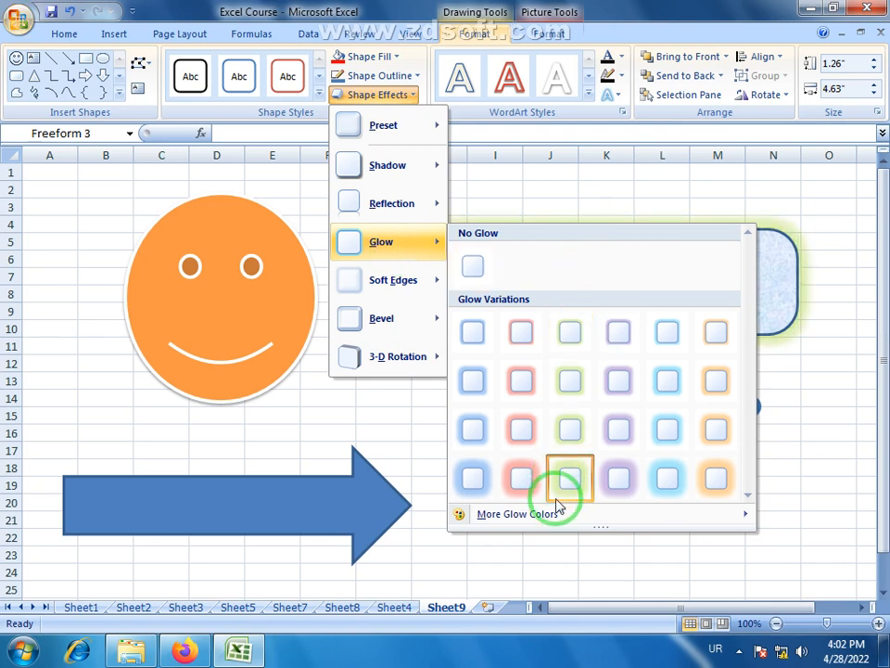
{"action": "mouse_move", "coordinate": [556, 525]}
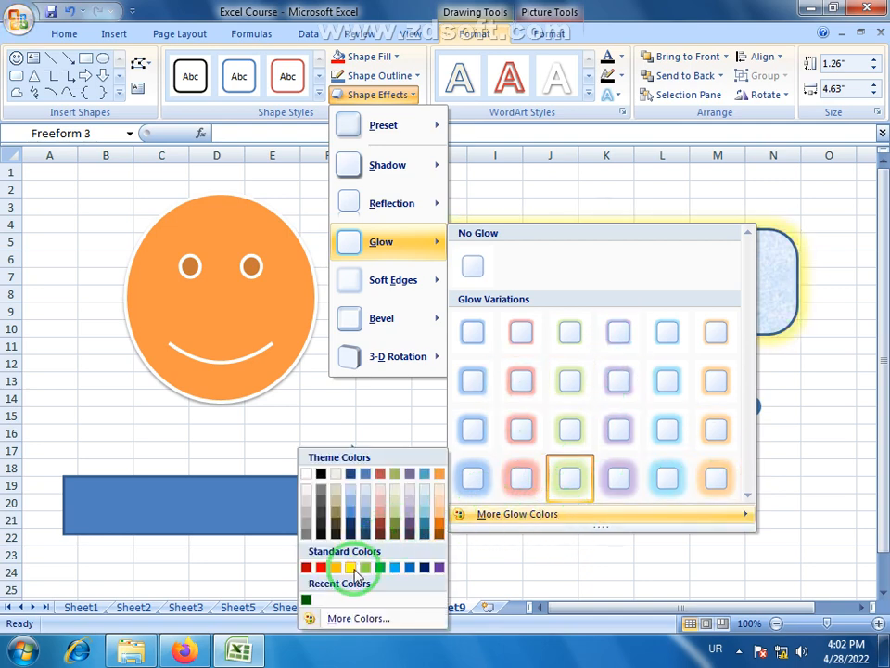
{"action": "left_click", "coordinate": [354, 569]}
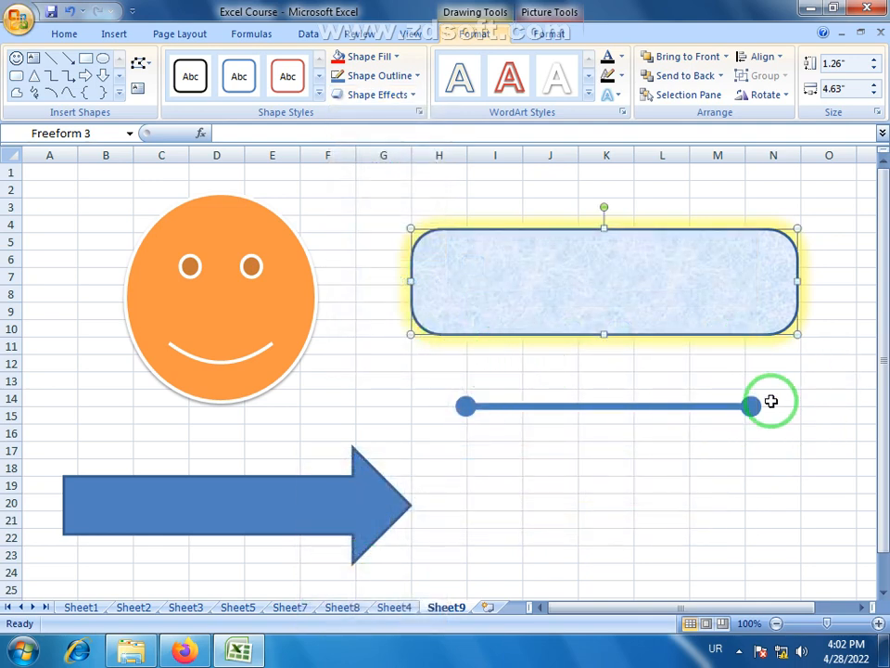
Look over the soft edge sizes for the rounded rectangle and preview them up to 50 Point on the smiley face
{"action": "left_click", "coordinate": [414, 96]}
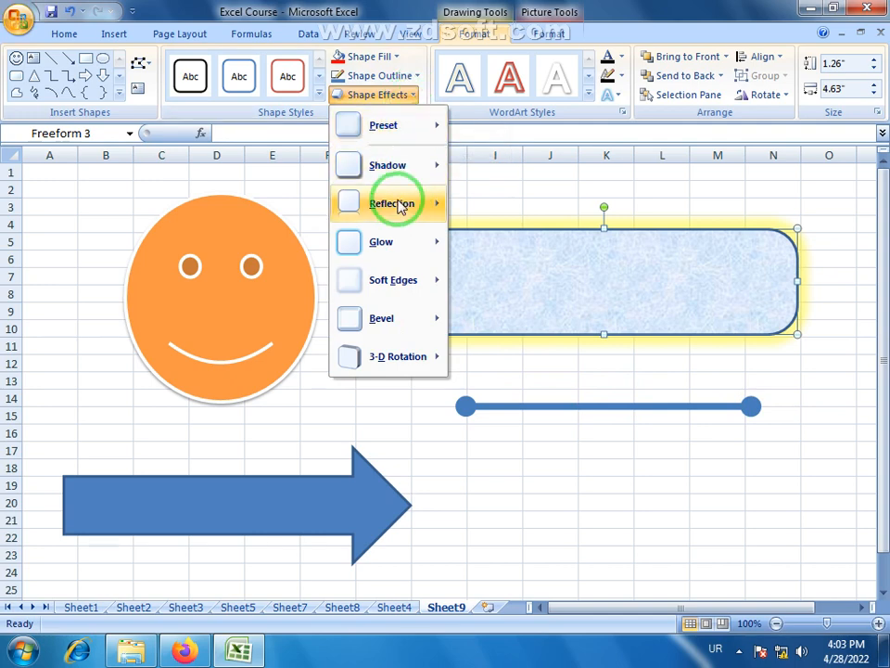
{"action": "mouse_move", "coordinate": [394, 285]}
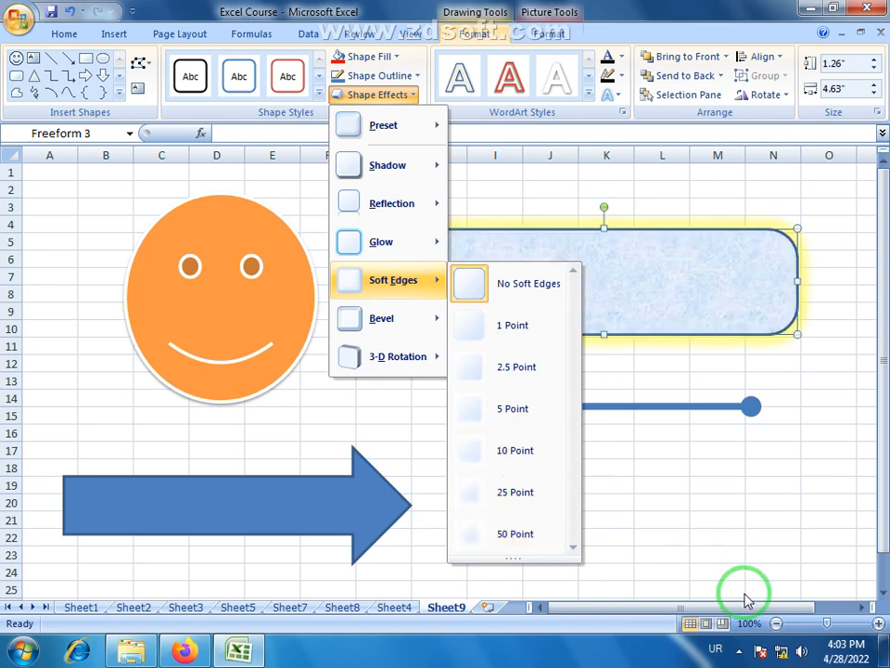
{"action": "left_click", "coordinate": [728, 549]}
{"action": "left_click", "coordinate": [278, 319]}
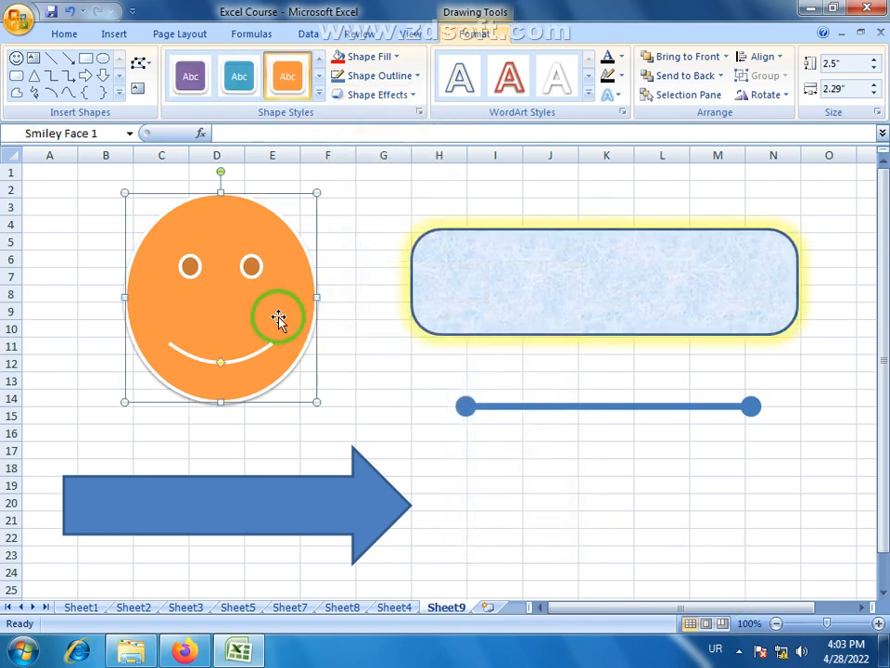
{"action": "left_click", "coordinate": [414, 97]}
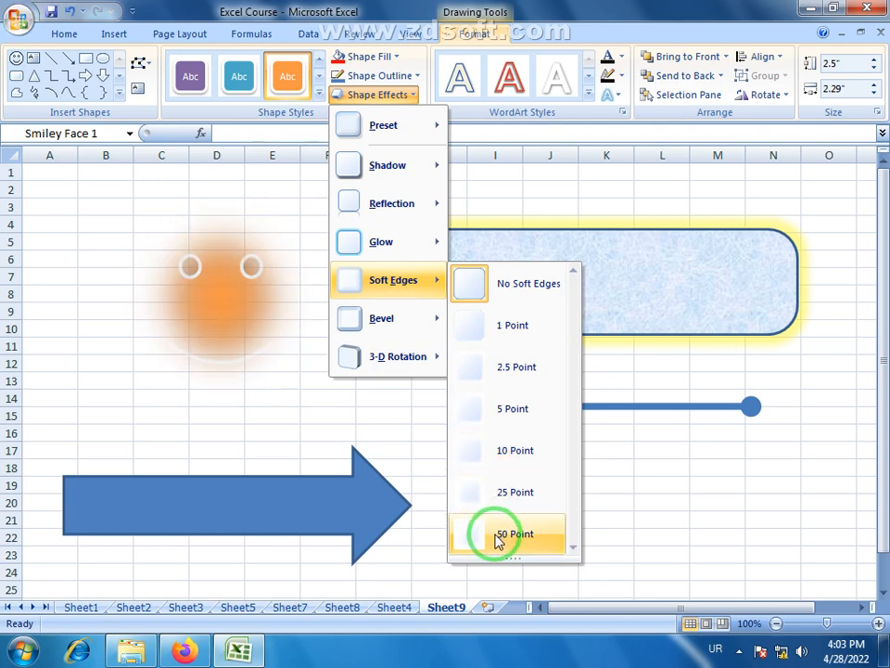
{"action": "left_click", "coordinate": [621, 537]}
Preview the bevel effects on the smiley face and examine its 3-D format settings for bevel, depth, contour and surface
{"action": "left_click", "coordinate": [417, 102]}
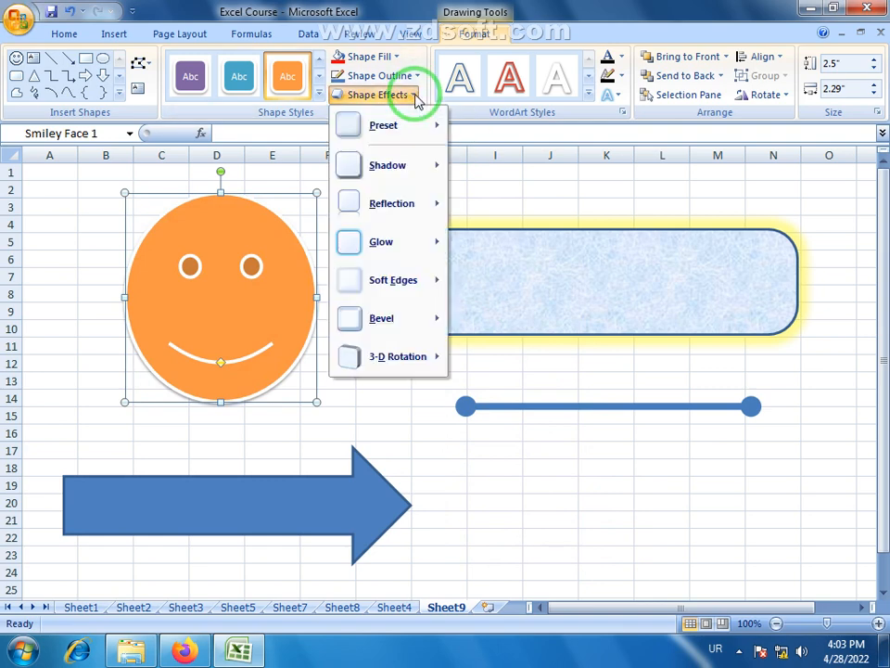
{"action": "mouse_move", "coordinate": [377, 334]}
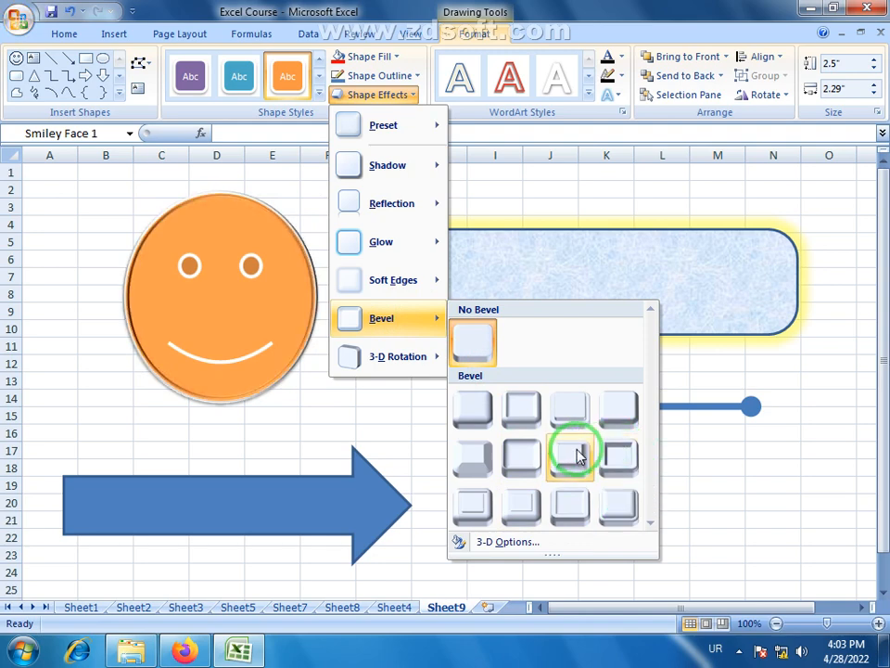
{"action": "left_click", "coordinate": [497, 544]}
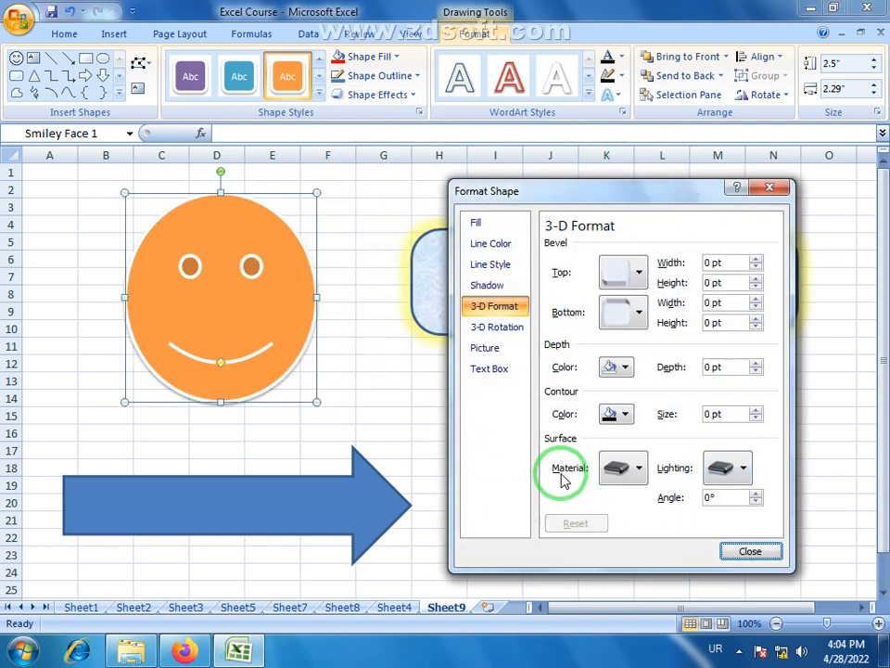
{"action": "left_click", "coordinate": [750, 550]}
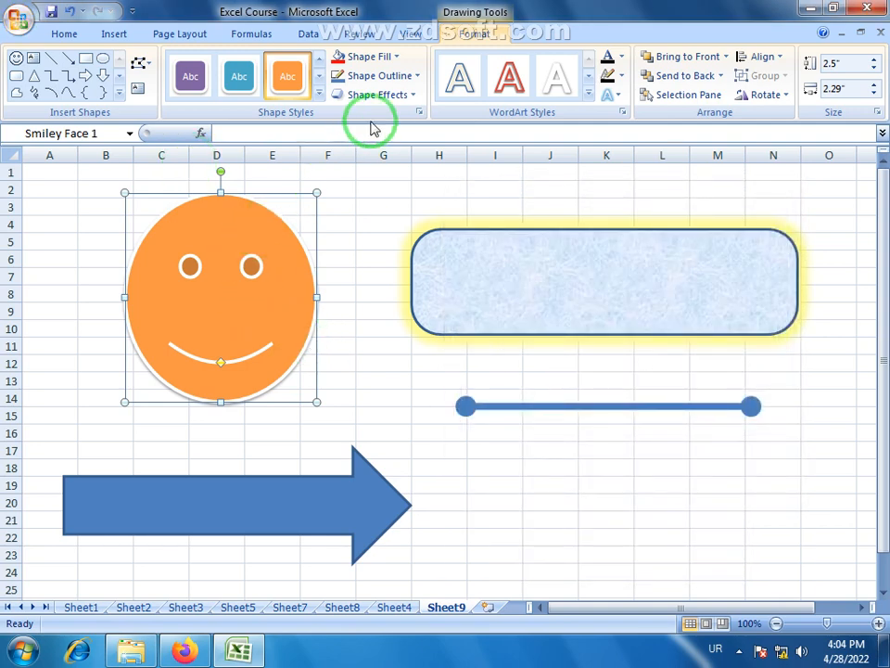
Preview the 3-D rotation effects on the smiley face, including Off Axis 1 Left
{"action": "left_click", "coordinate": [412, 98]}
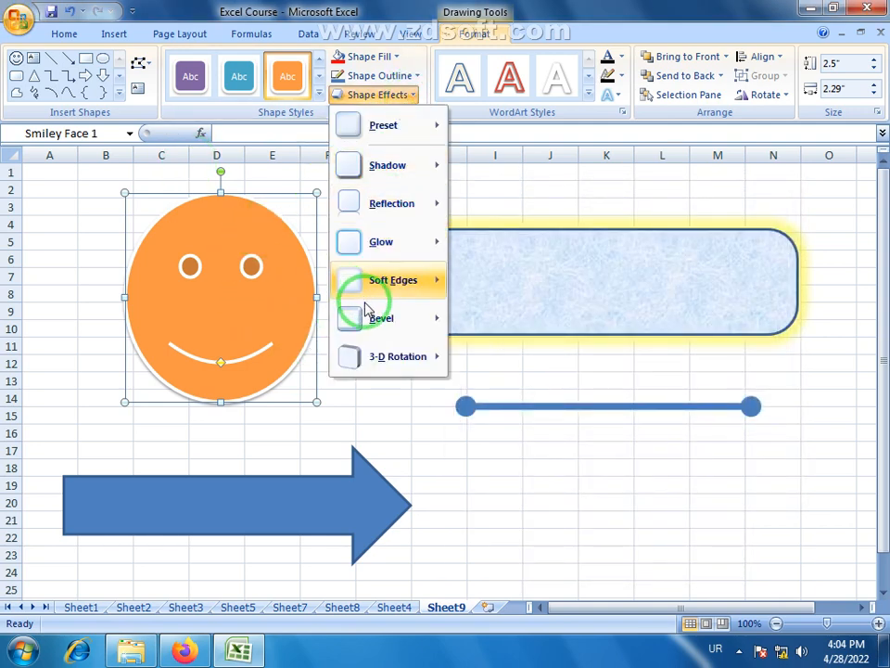
{"action": "mouse_move", "coordinate": [414, 366]}
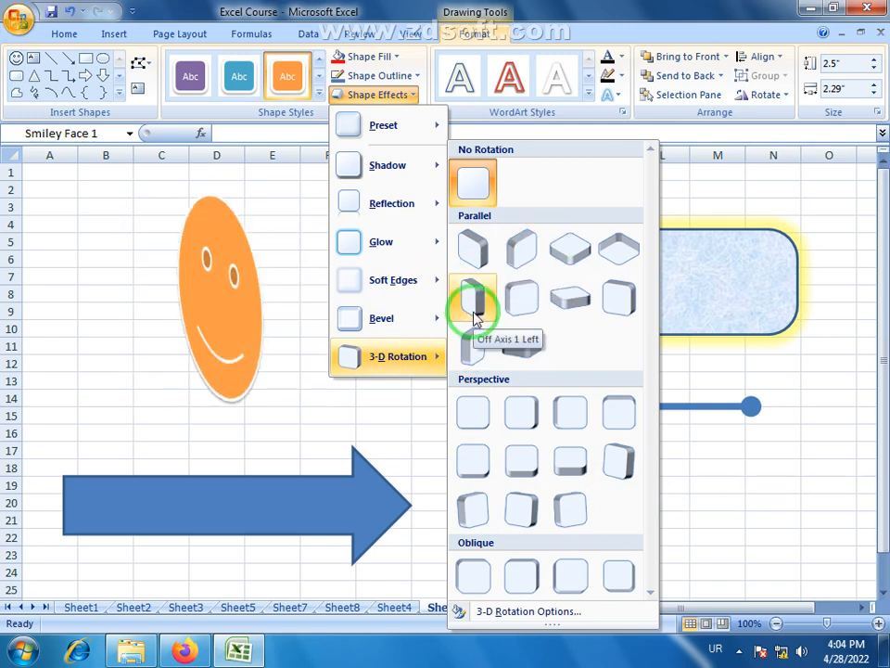
{"action": "left_click", "coordinate": [739, 550]}
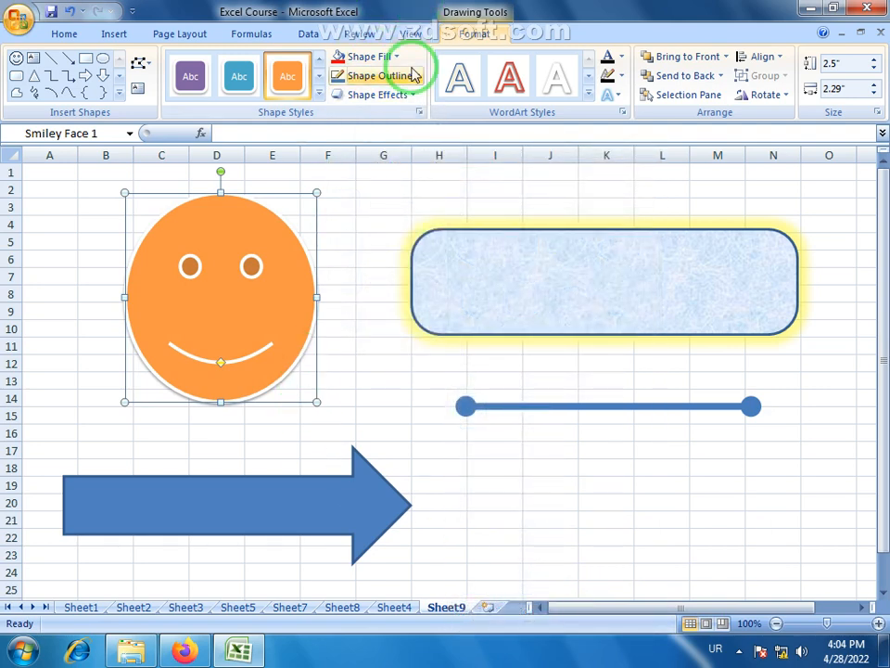
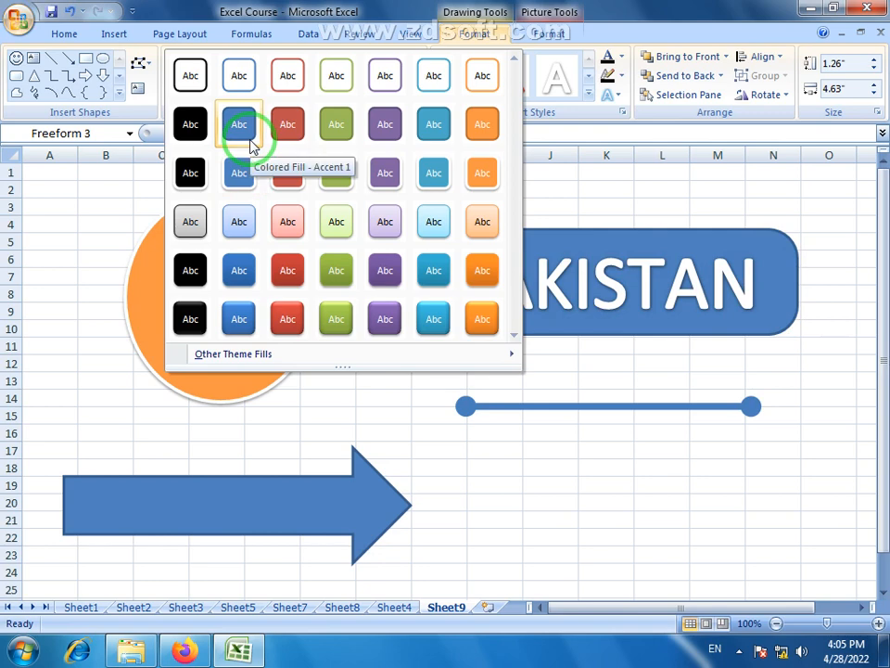
Apply the black fill, white outline preset style to the PAKISTAN rectangle and enlarge its height to about 1.56"
{"action": "left_click", "coordinate": [194, 174]}
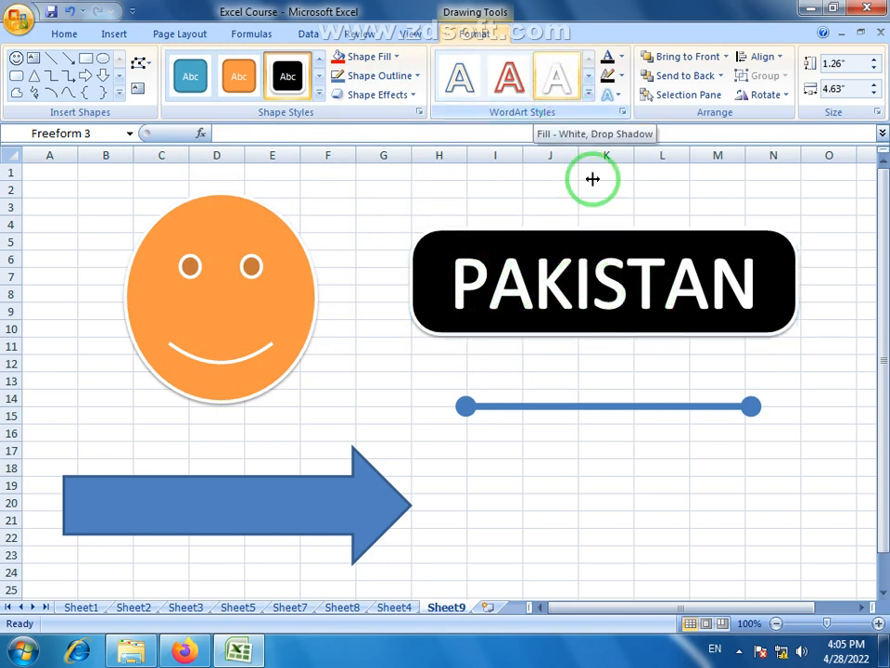
{"action": "left_click_drag", "start_coordinate": [467, 285], "coordinate": [777, 299]}
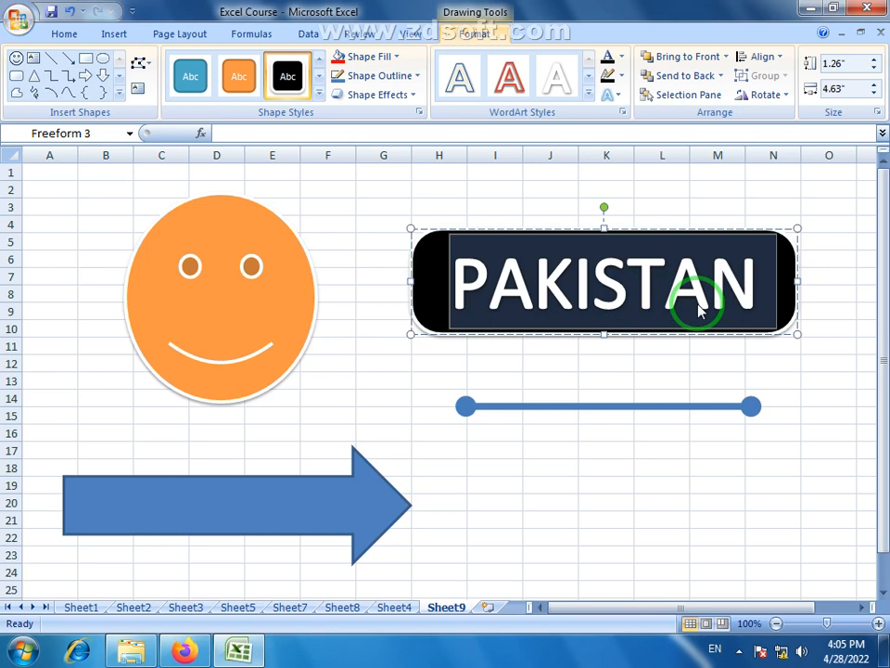
{"action": "left_click_drag", "start_coordinate": [601, 335], "coordinate": [602, 361]}
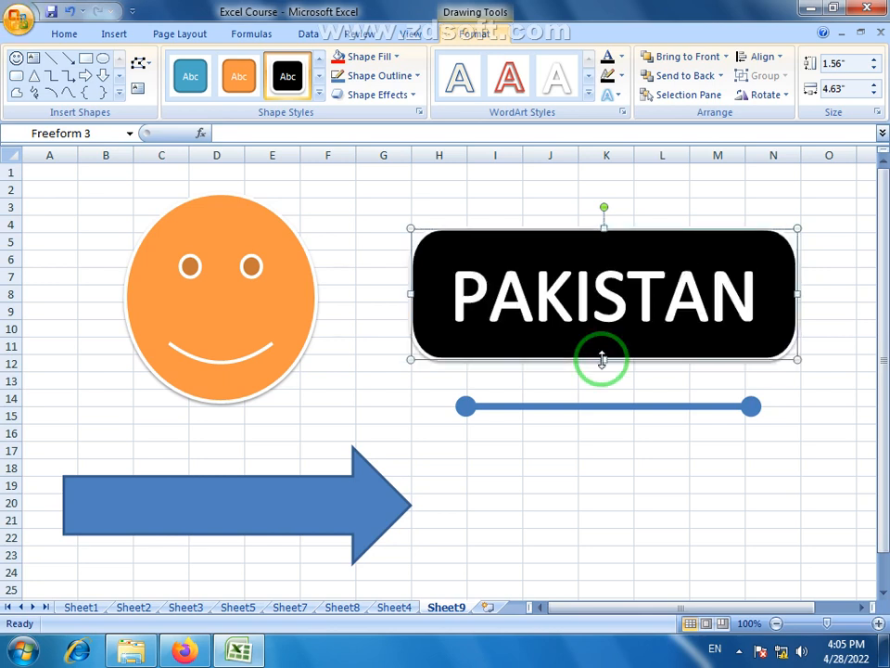
Move the smiley face onto the line around columns J to M, and the PAKISTAN rectangle to columns C through I
{"action": "left_click", "coordinate": [622, 57]}
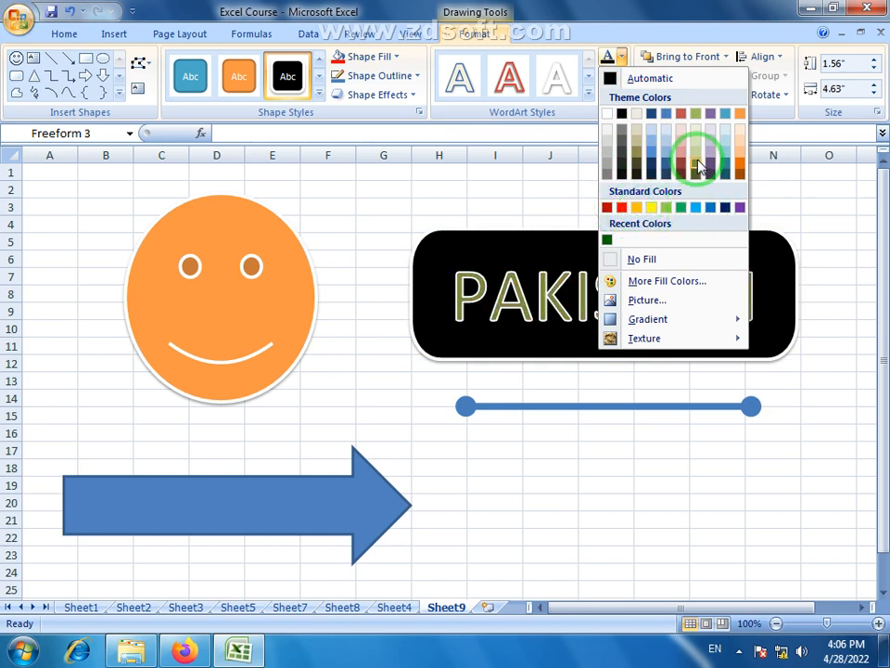
{"action": "left_click", "coordinate": [297, 299]}
{"action": "left_click", "coordinate": [231, 294]}
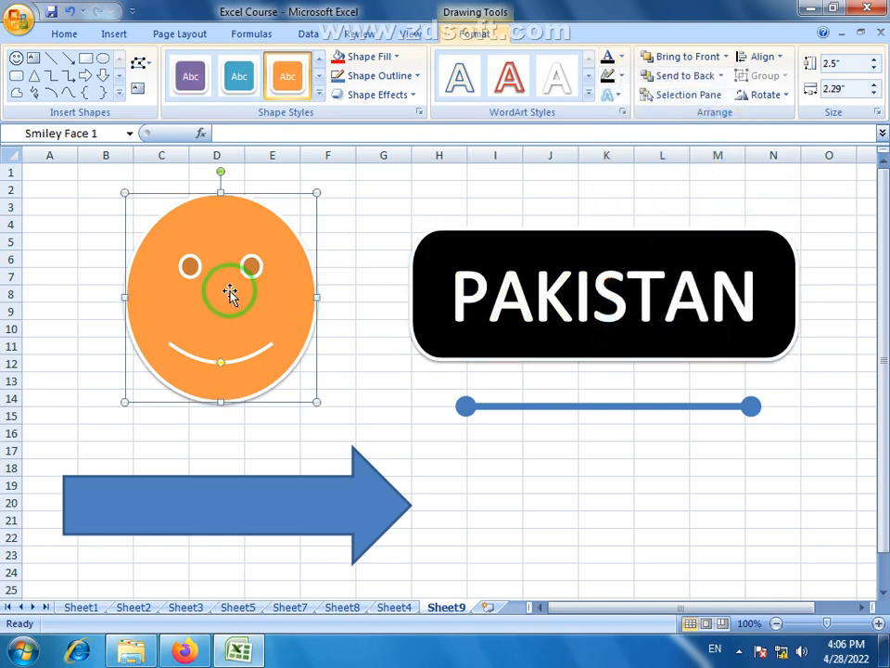
{"action": "left_click_drag", "start_coordinate": [231, 294], "coordinate": [667, 488]}
{"action": "left_click", "coordinate": [645, 248]}
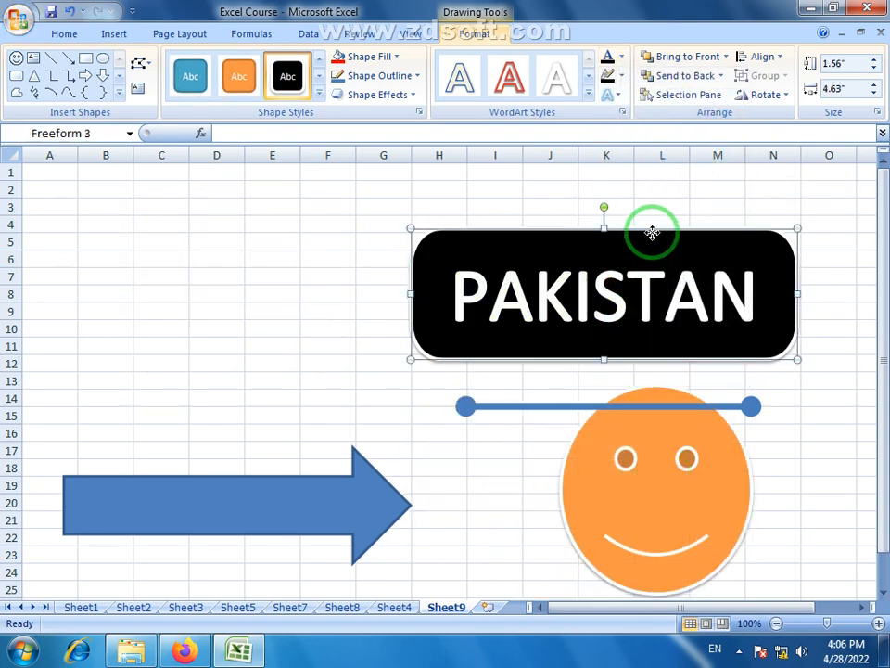
{"action": "left_click_drag", "start_coordinate": [650, 235], "coordinate": [363, 225]}
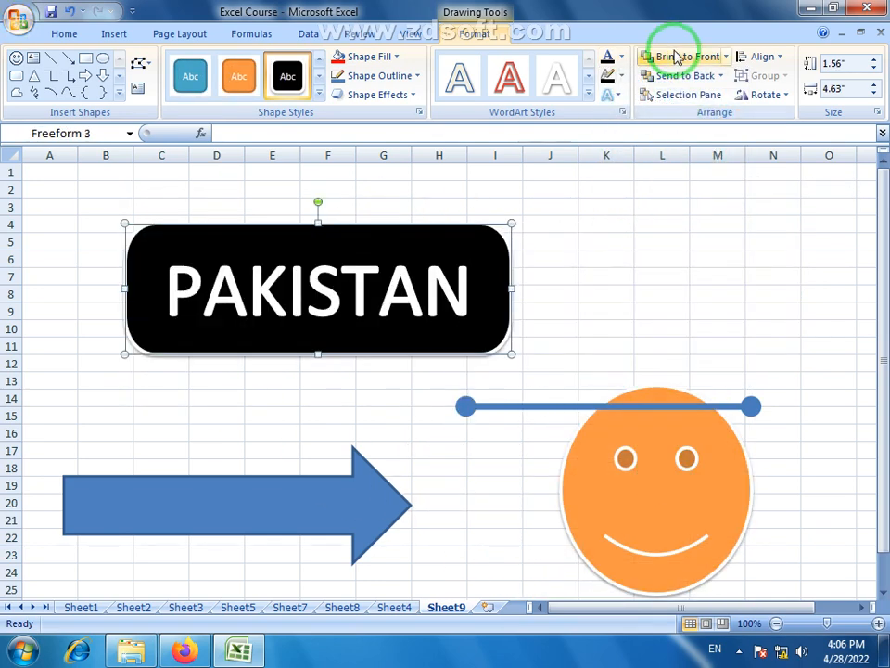
Fill the PAKISTAN text with the Penguins picture from Sample Pictures
{"action": "left_click", "coordinate": [621, 57]}
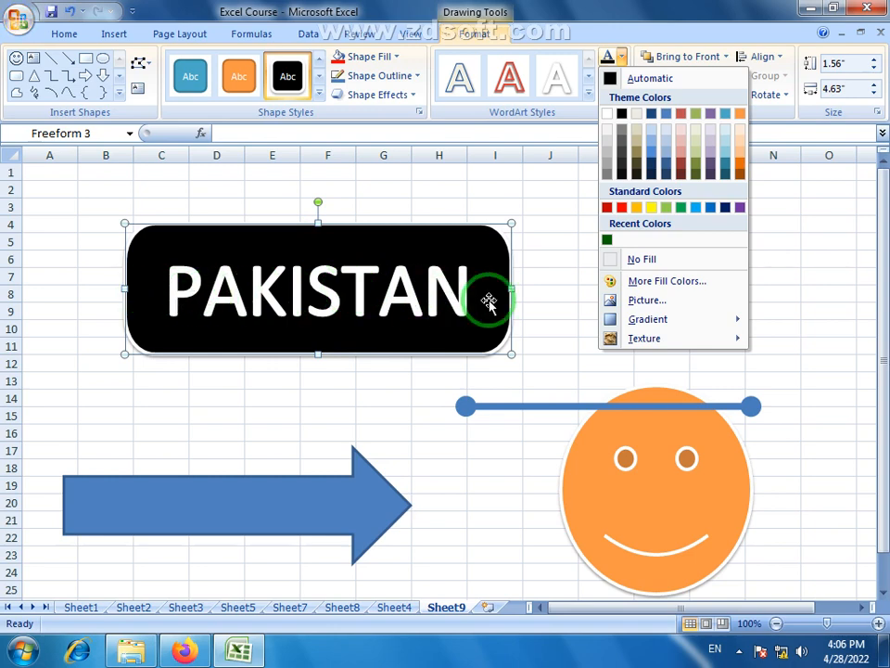
{"action": "left_click", "coordinate": [620, 299]}
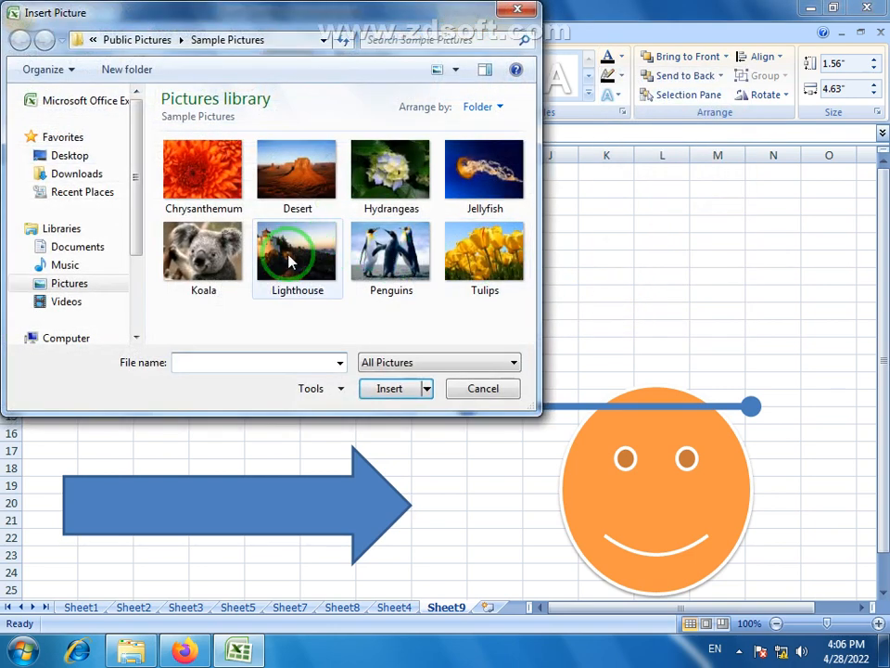
{"action": "left_click", "coordinate": [376, 254]}
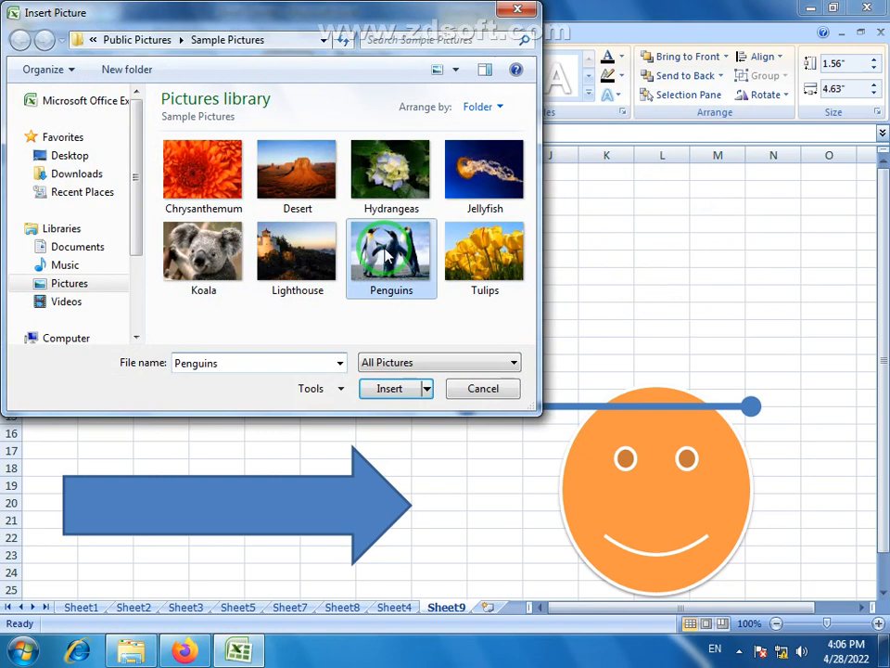
{"action": "left_click", "coordinate": [389, 388]}
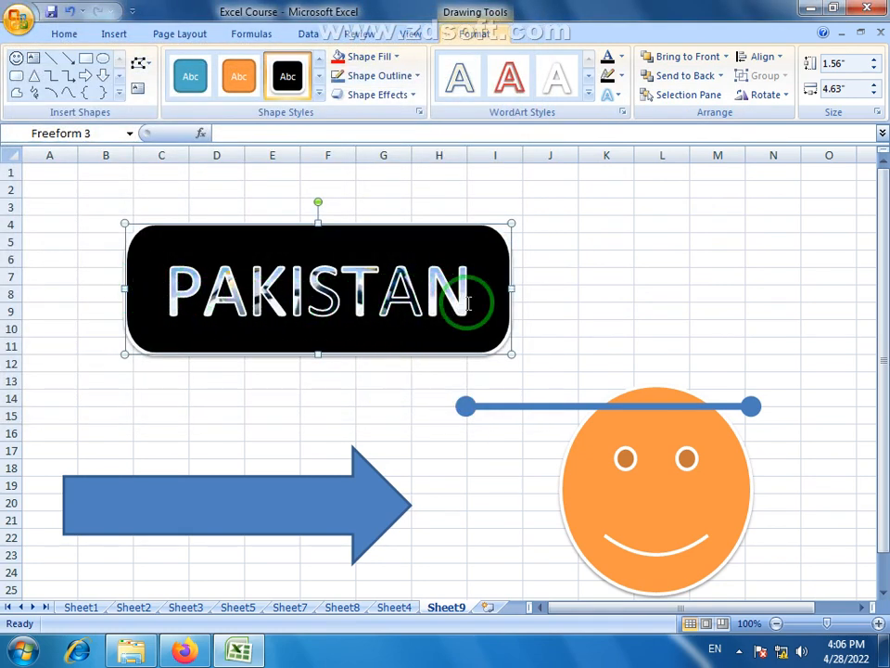
Fill the PAKISTAN text with the darkest wood texture
{"action": "left_click", "coordinate": [621, 58]}
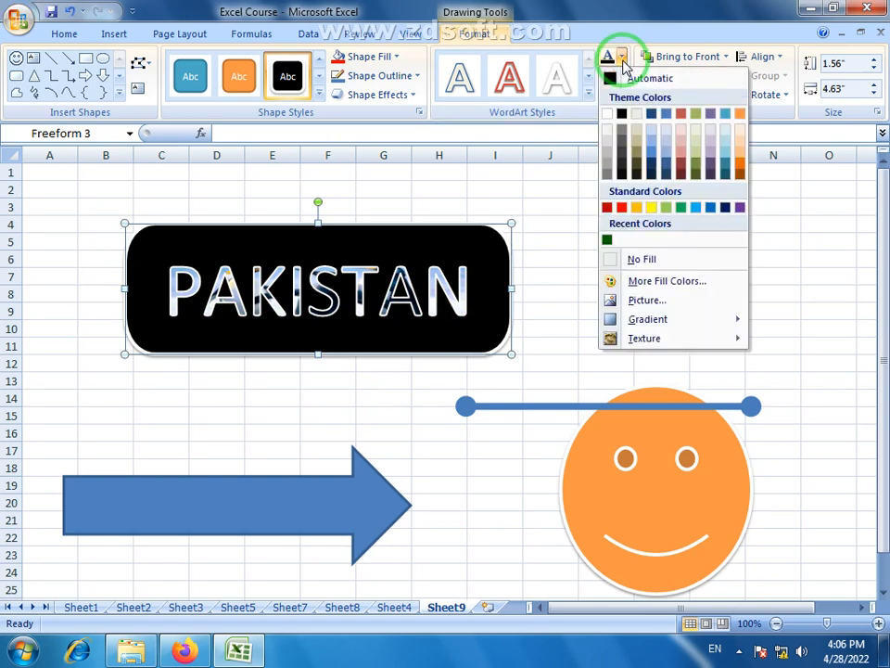
{"action": "mouse_move", "coordinate": [646, 326]}
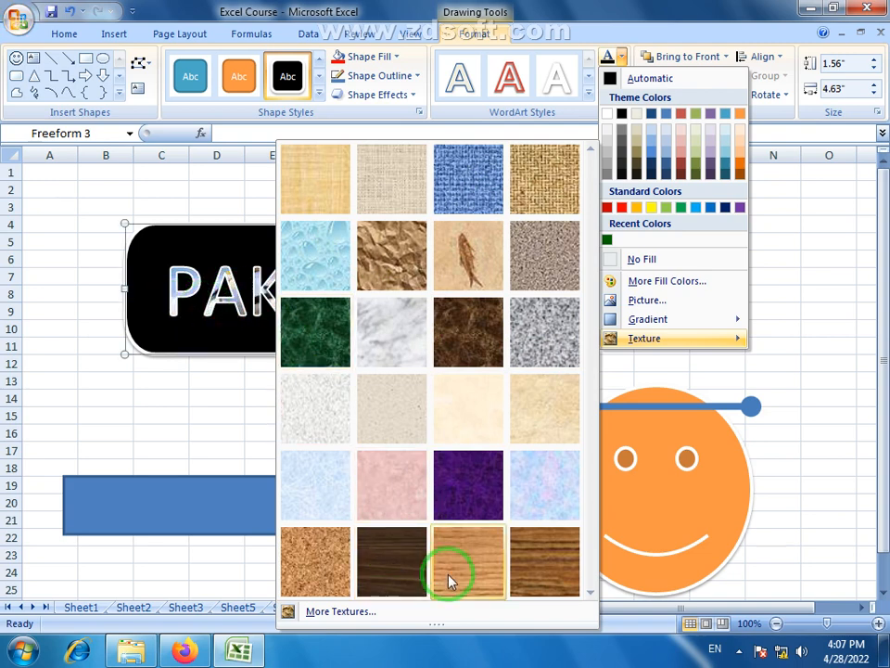
{"action": "left_click", "coordinate": [391, 586]}
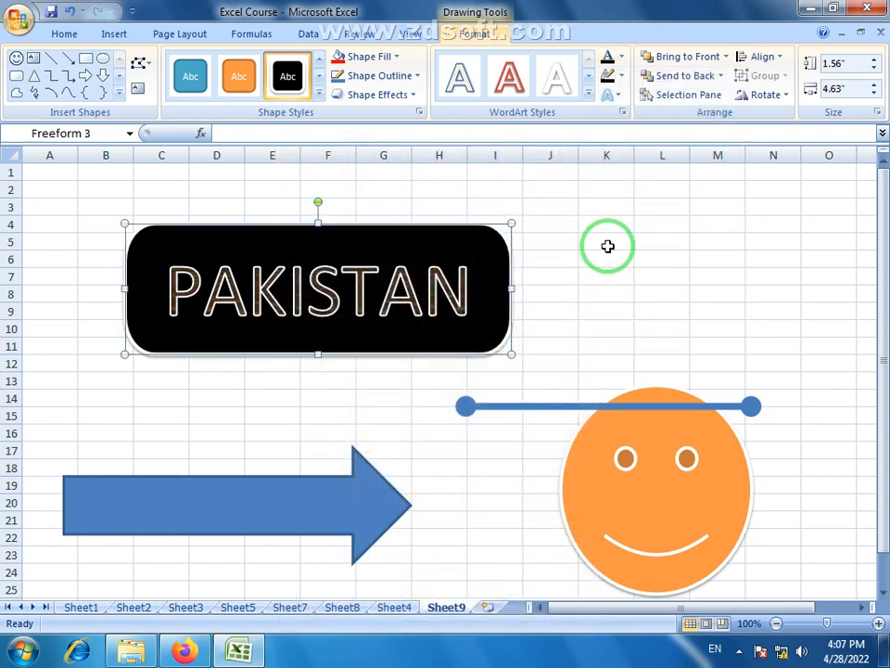
{"action": "left_click", "coordinate": [622, 61]}
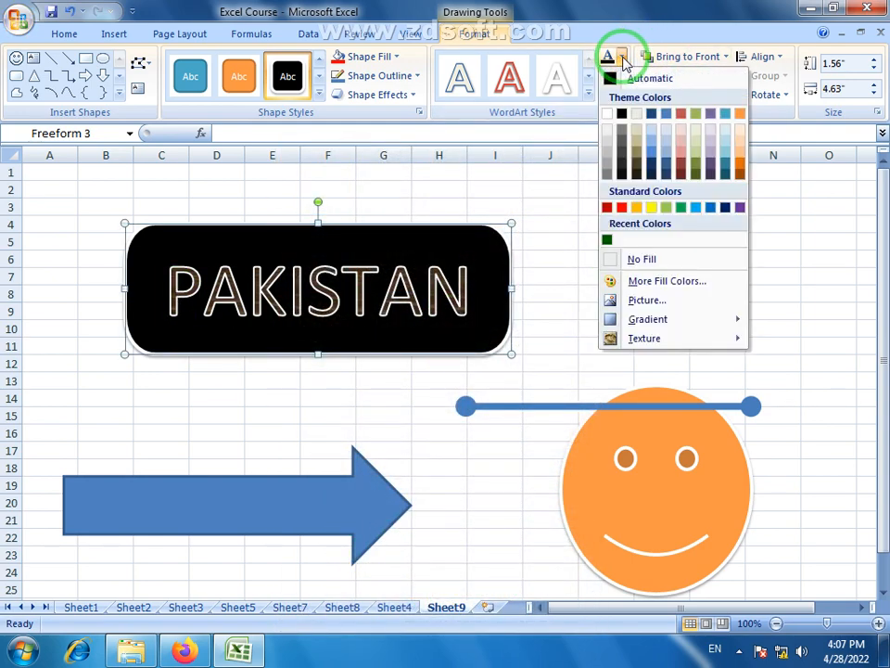
{"action": "left_click", "coordinate": [699, 10]}
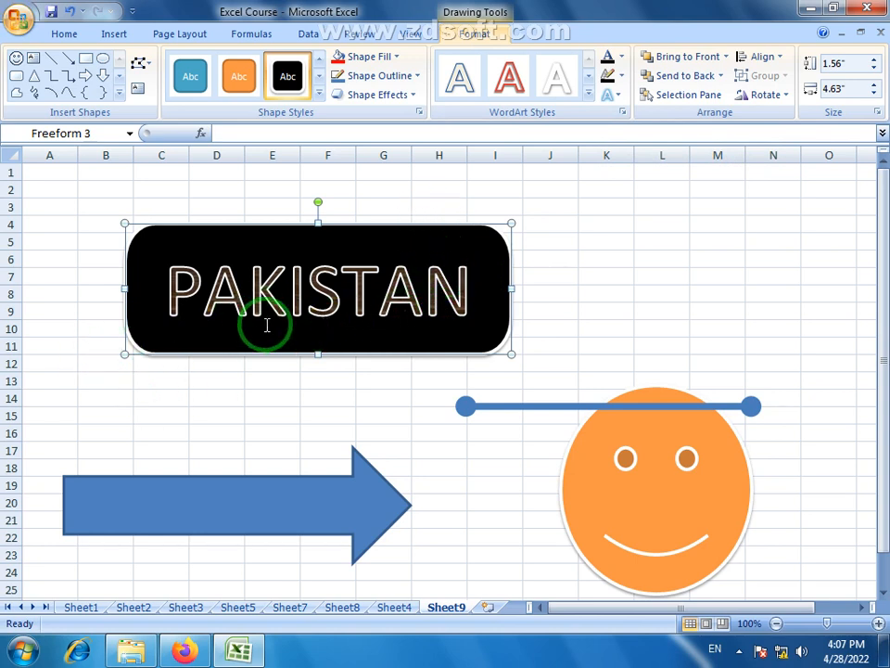
Look over the outline colors, weights and dash styles available for the PAKISTAN text
{"action": "left_click", "coordinate": [619, 79]}
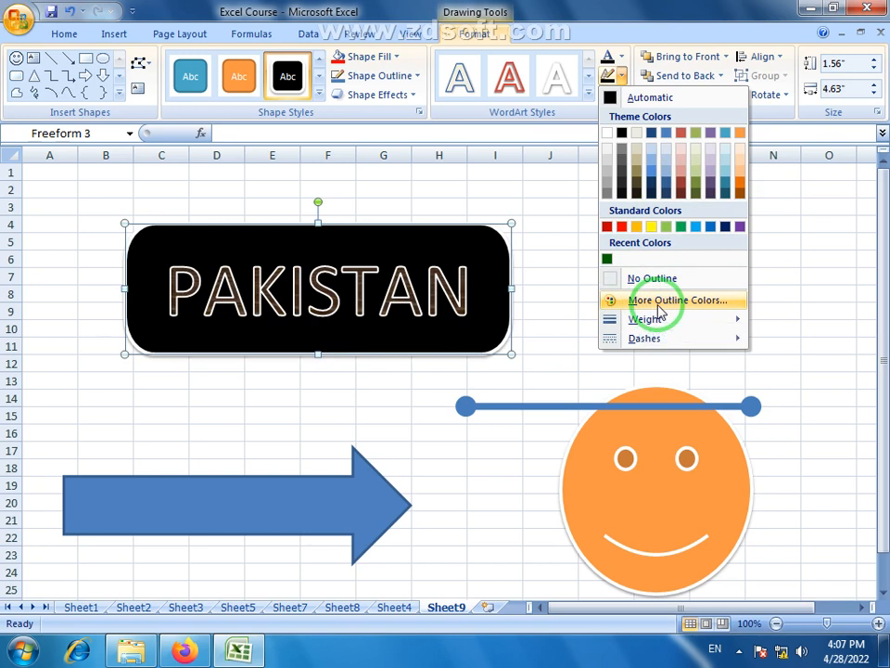
{"action": "mouse_move", "coordinate": [669, 319]}
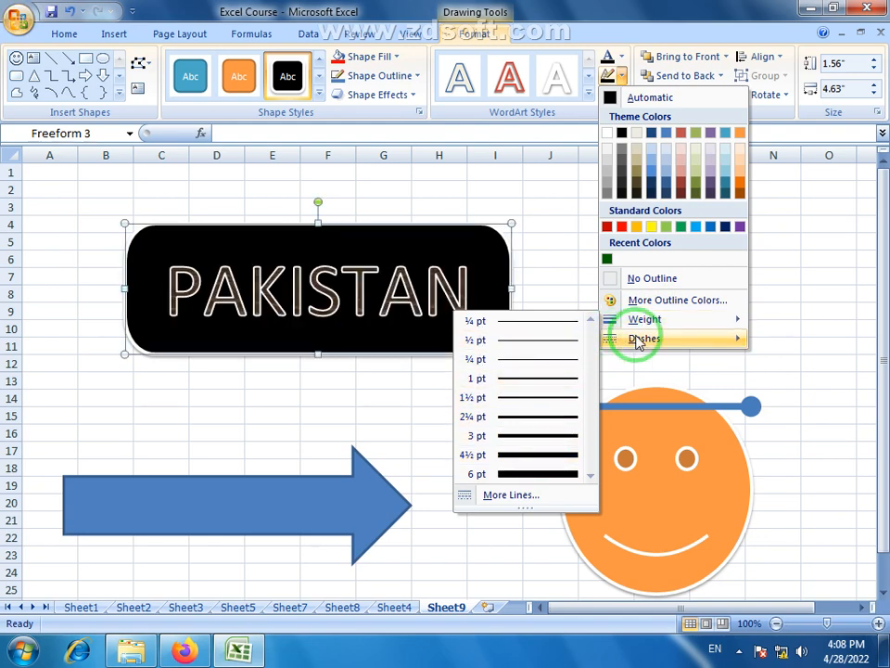
{"action": "mouse_move", "coordinate": [645, 338]}
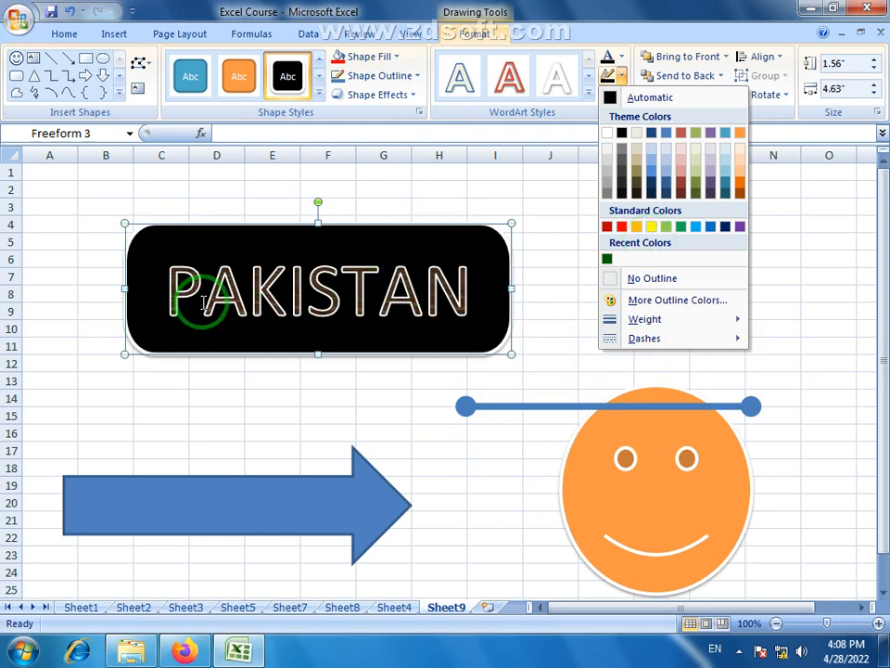
{"action": "left_click", "coordinate": [617, 317]}
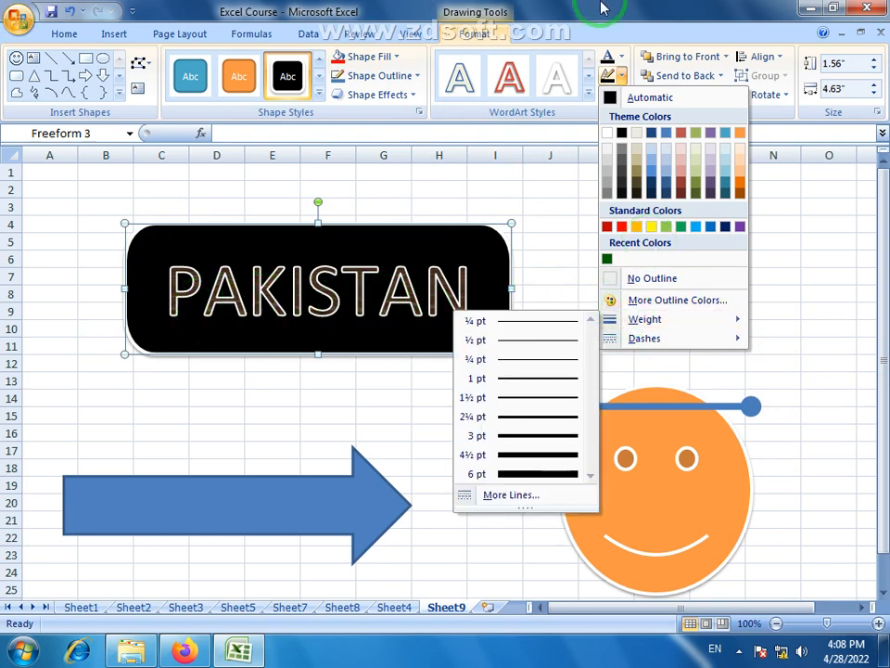
{"action": "left_click", "coordinate": [601, 7]}
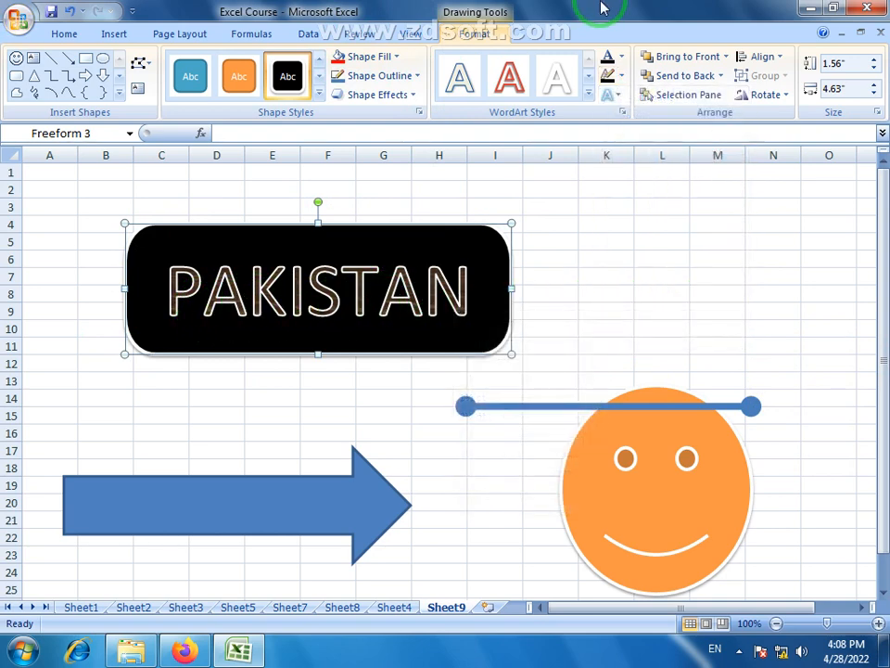
Look over the shadow presets for the PAKISTAN text and fill its rectangle with the standard yellow
{"action": "left_click", "coordinate": [619, 99]}
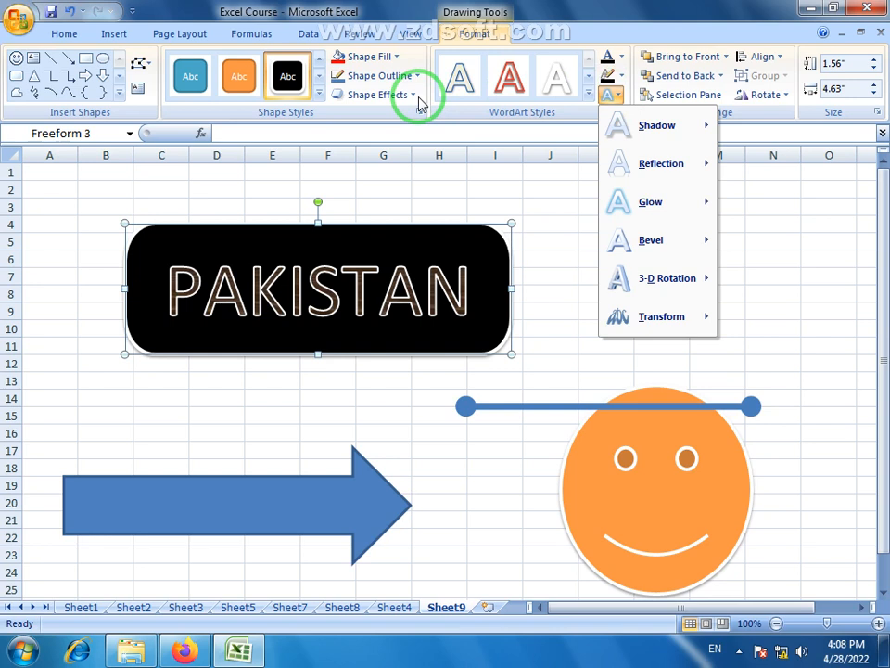
{"action": "left_click", "coordinate": [617, 101]}
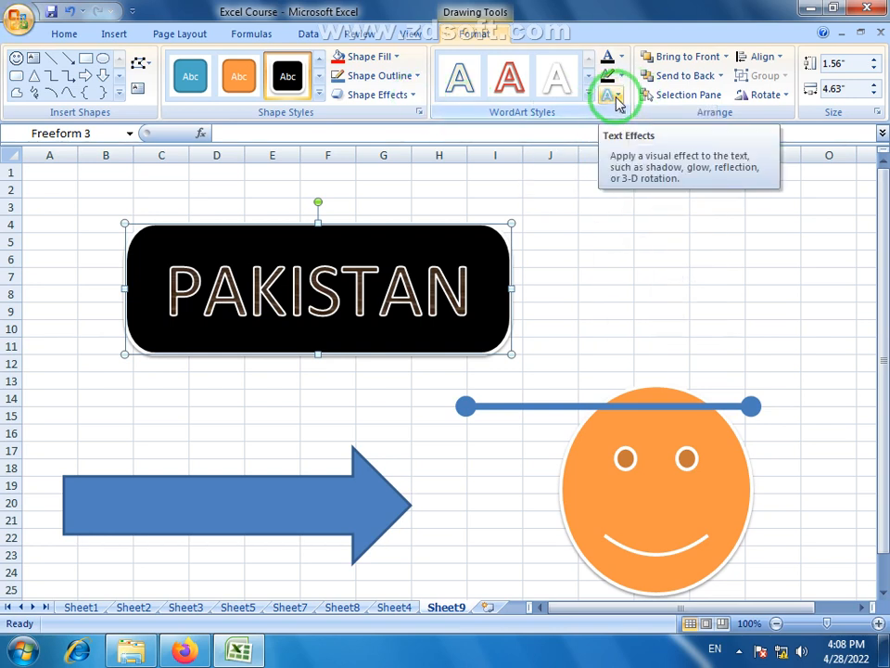
{"action": "left_click", "coordinate": [618, 101]}
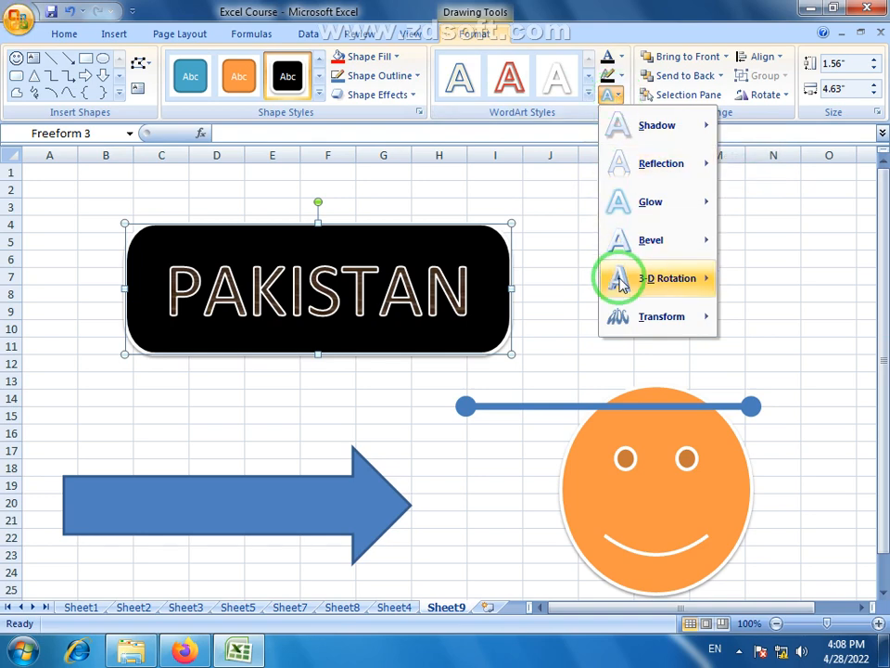
{"action": "mouse_move", "coordinate": [636, 139]}
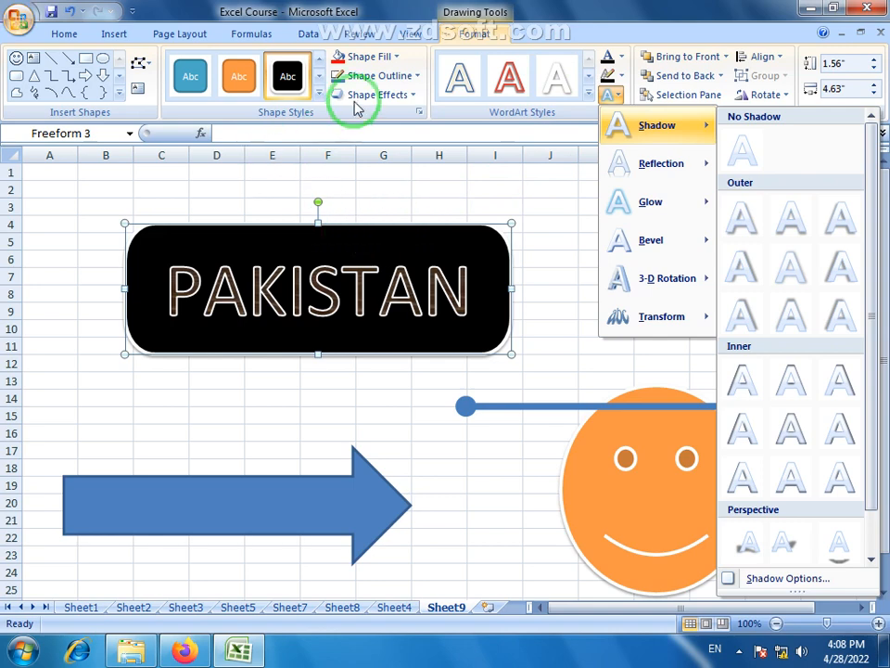
{"action": "left_click", "coordinate": [398, 59]}
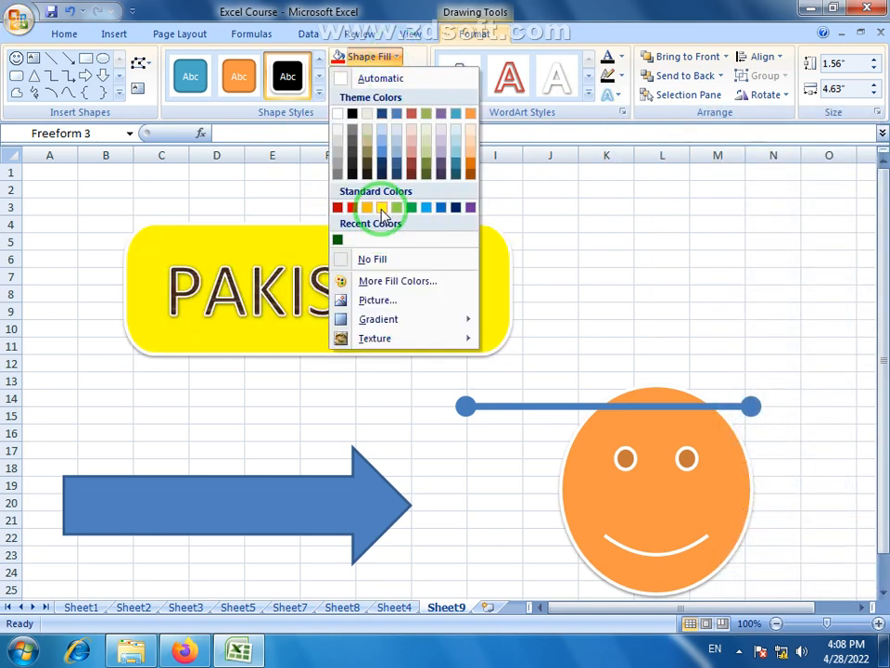
{"action": "left_click", "coordinate": [381, 209]}
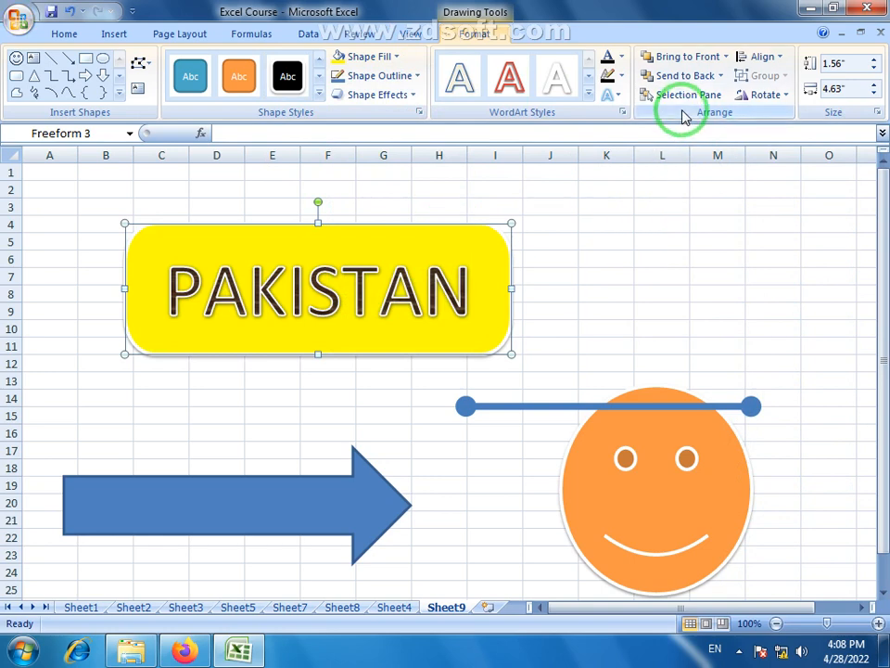
Preview reflection, glow and bevel on the PAKISTAN text and apply the parallel 3-D rotation in the second row, second column
{"action": "left_click", "coordinate": [614, 96]}
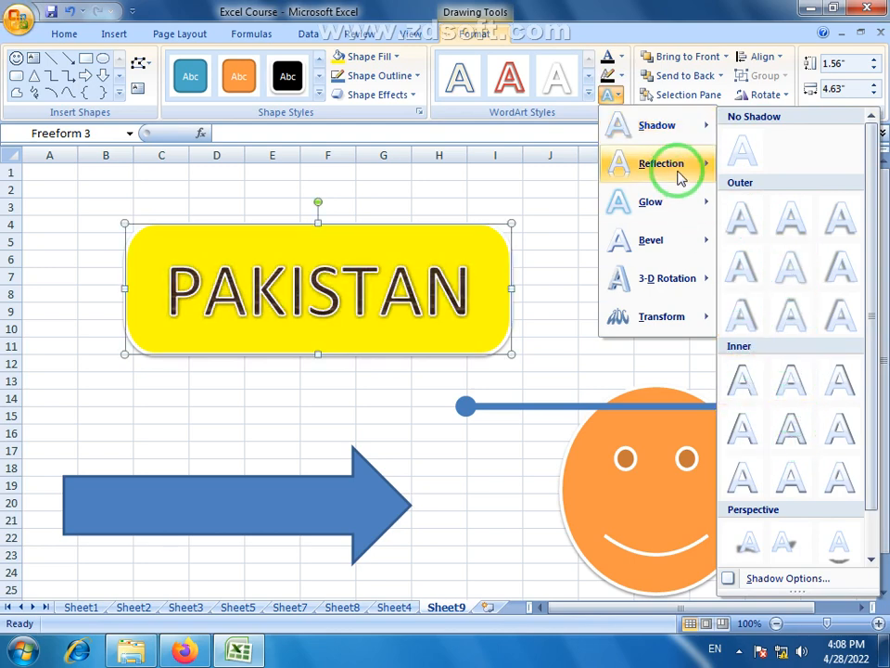
{"action": "mouse_move", "coordinate": [675, 175]}
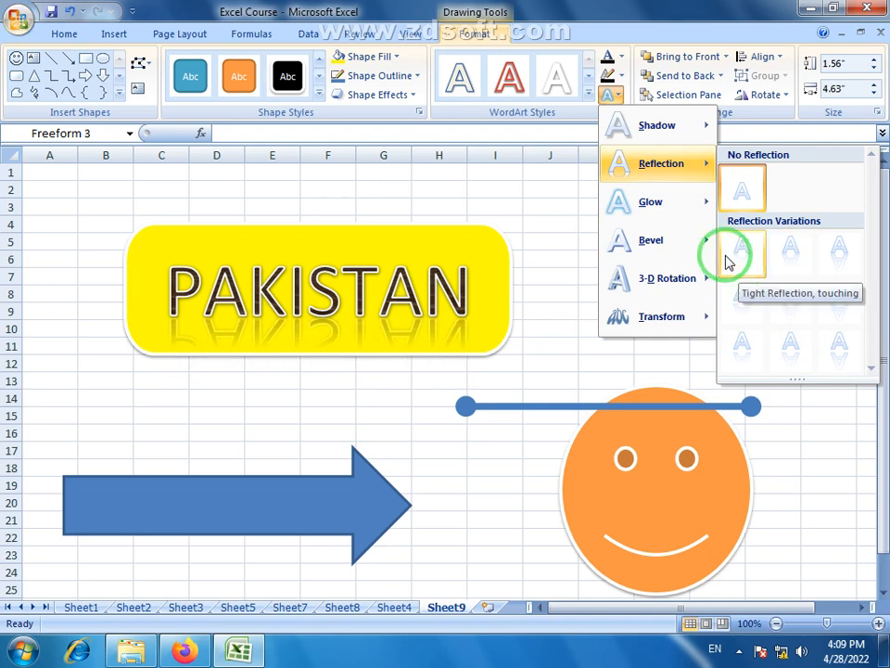
{"action": "mouse_move", "coordinate": [675, 218]}
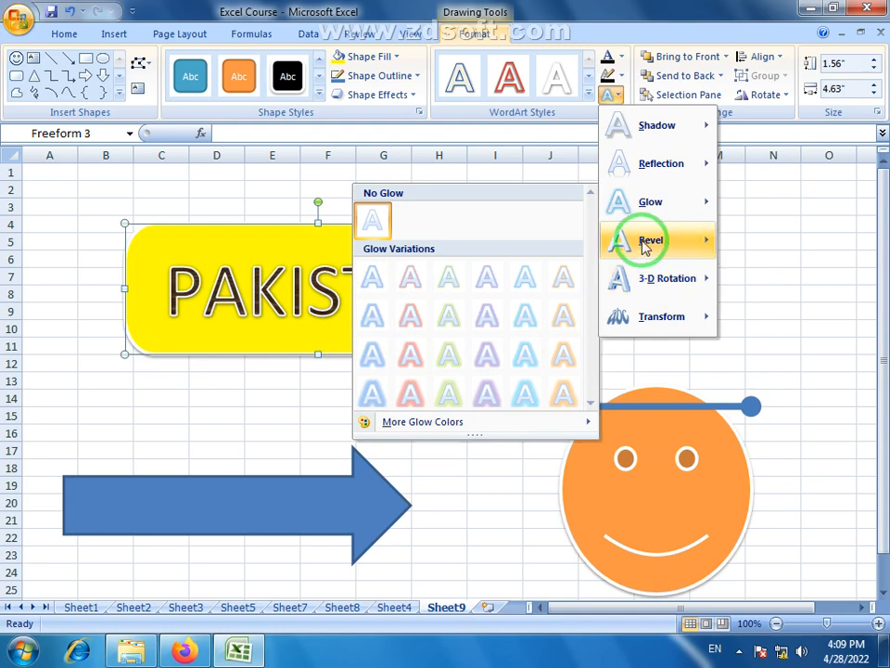
{"action": "mouse_move", "coordinate": [631, 239]}
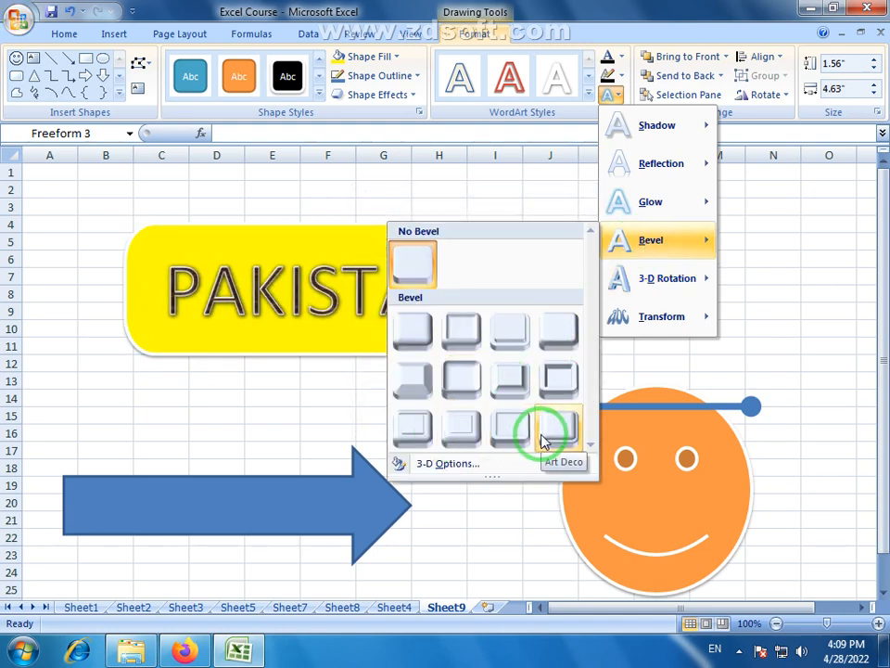
{"action": "mouse_move", "coordinate": [655, 289]}
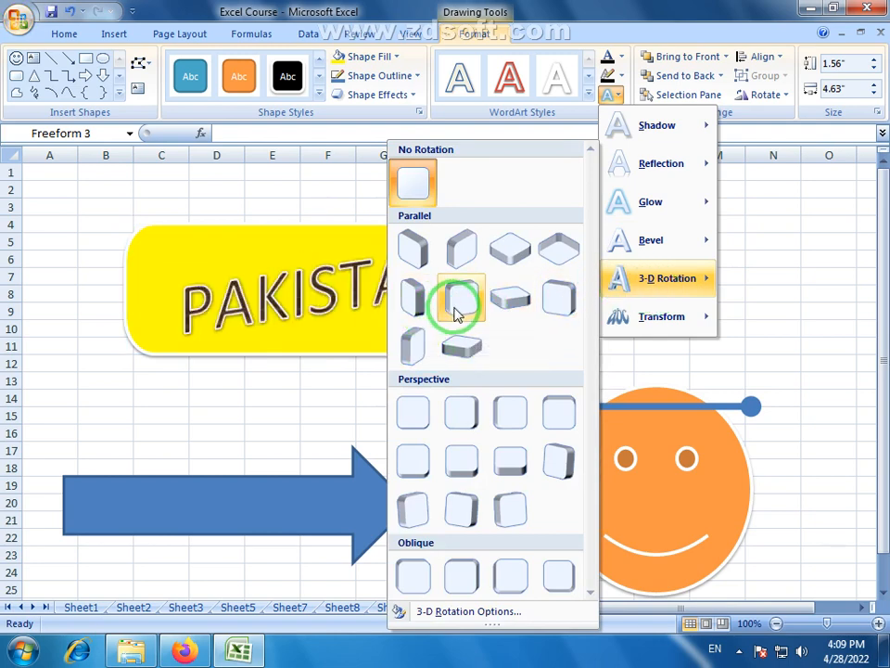
{"action": "left_click", "coordinate": [460, 311]}
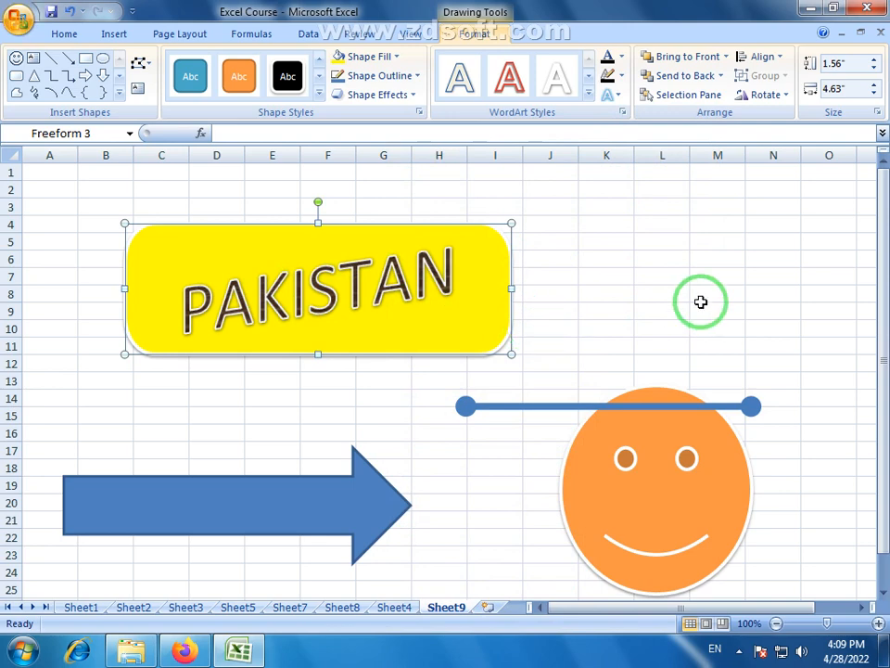
Apply a warp transform from the fifth row of the text transform presets to the PAKISTAN text
{"action": "left_click", "coordinate": [613, 97]}
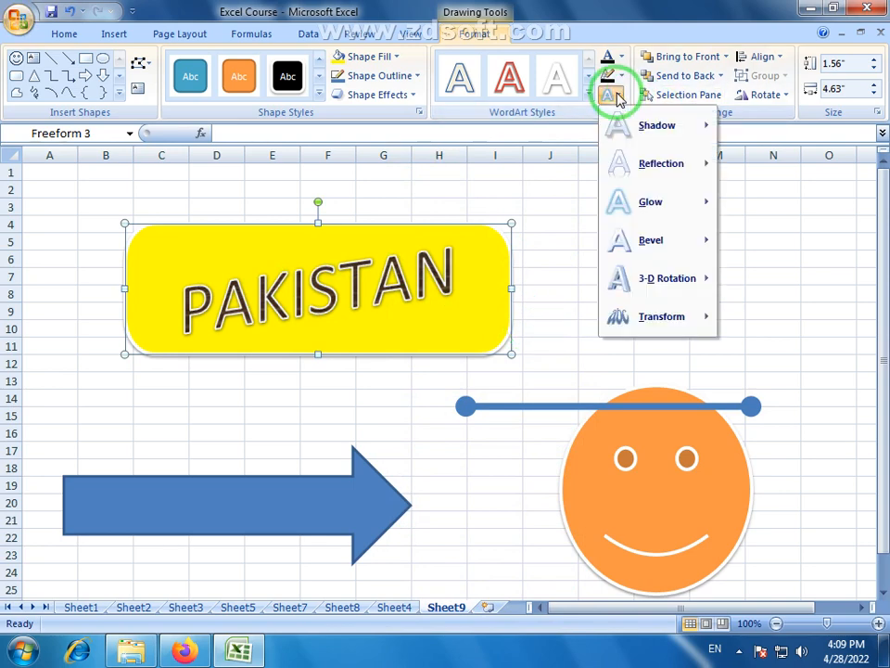
{"action": "mouse_move", "coordinate": [635, 302]}
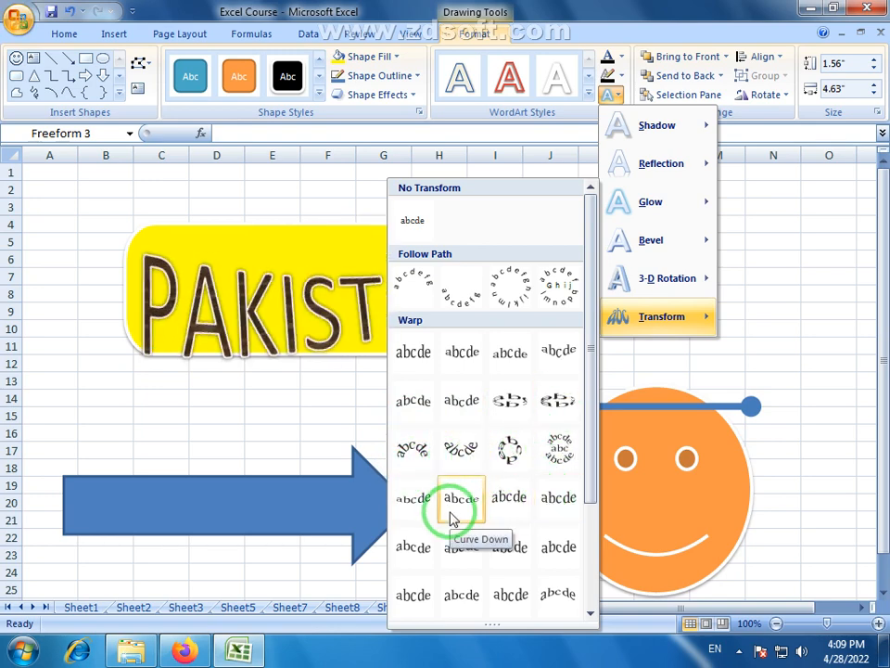
{"action": "left_click", "coordinate": [536, 563]}
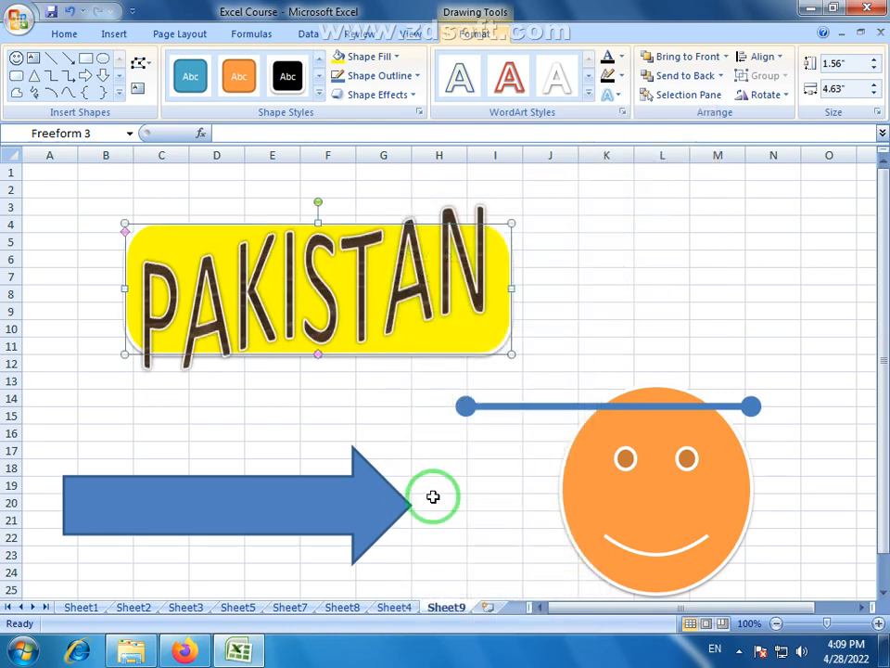
{"action": "left_click", "coordinate": [616, 97]}
{"action": "left_click", "coordinate": [551, 195]}
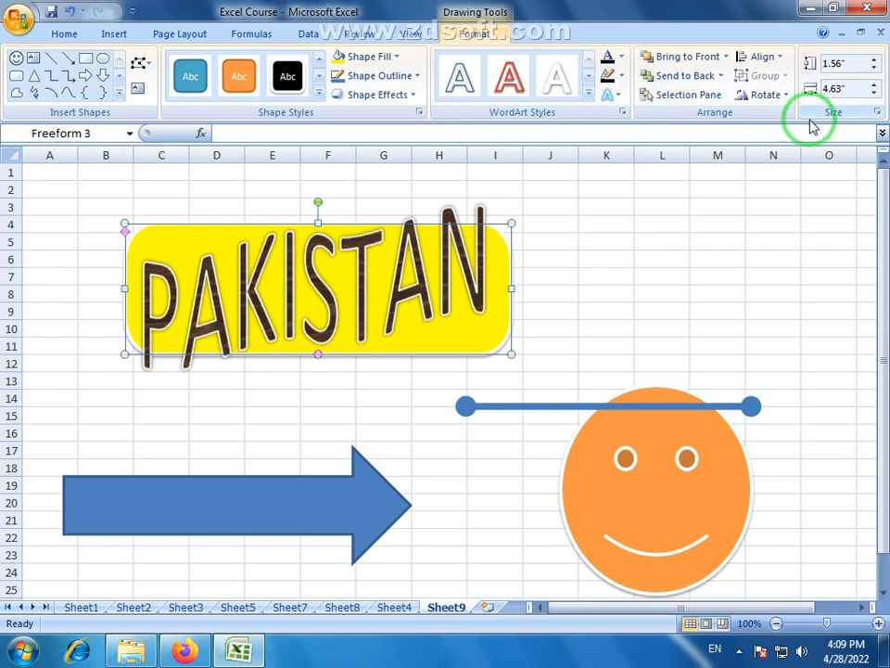
Move the blue arrow, the connector line and the smiley face so that each overlaps the yellow PAKISTAN rectangle
{"action": "left_click_drag", "start_coordinate": [338, 521], "coordinate": [302, 376]}
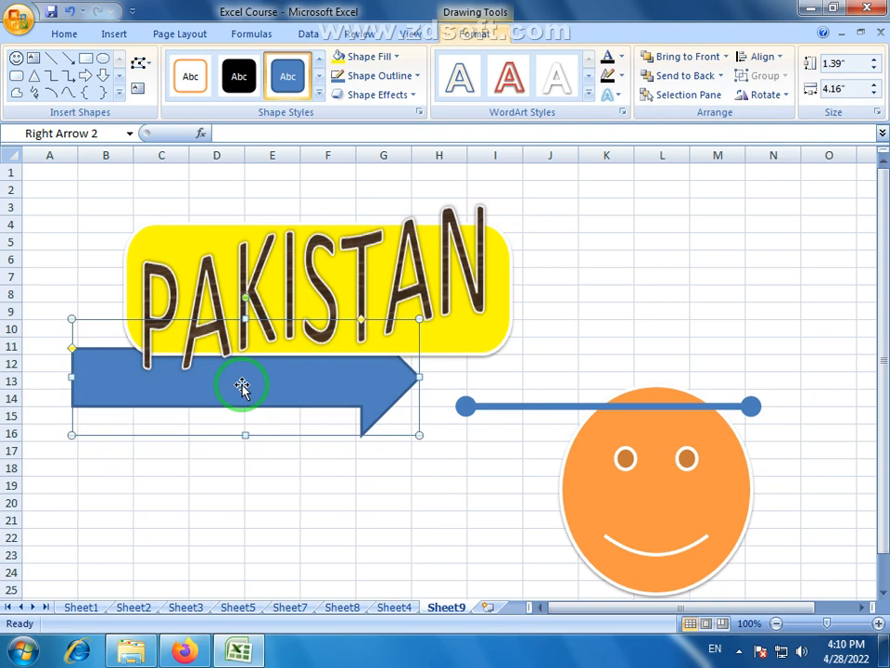
{"action": "left_click", "coordinate": [380, 276]}
{"action": "left_click_drag", "start_coordinate": [558, 417], "coordinate": [547, 283]}
{"action": "left_click_drag", "start_coordinate": [656, 505], "coordinate": [540, 402]}
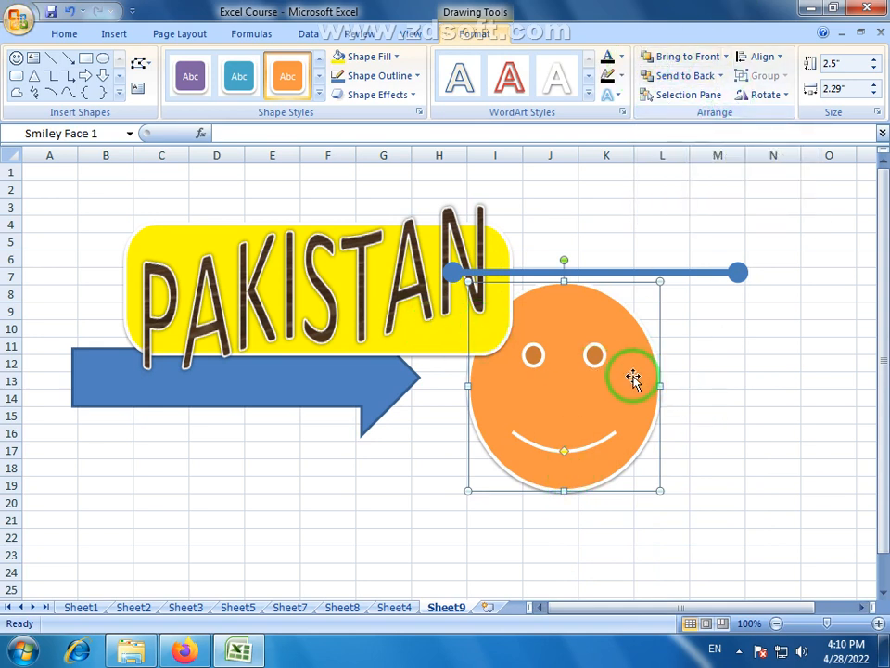
Bring the blue arrow and the smiley face to the front, over the PAKISTAN rectangle
{"action": "left_click", "coordinate": [253, 393]}
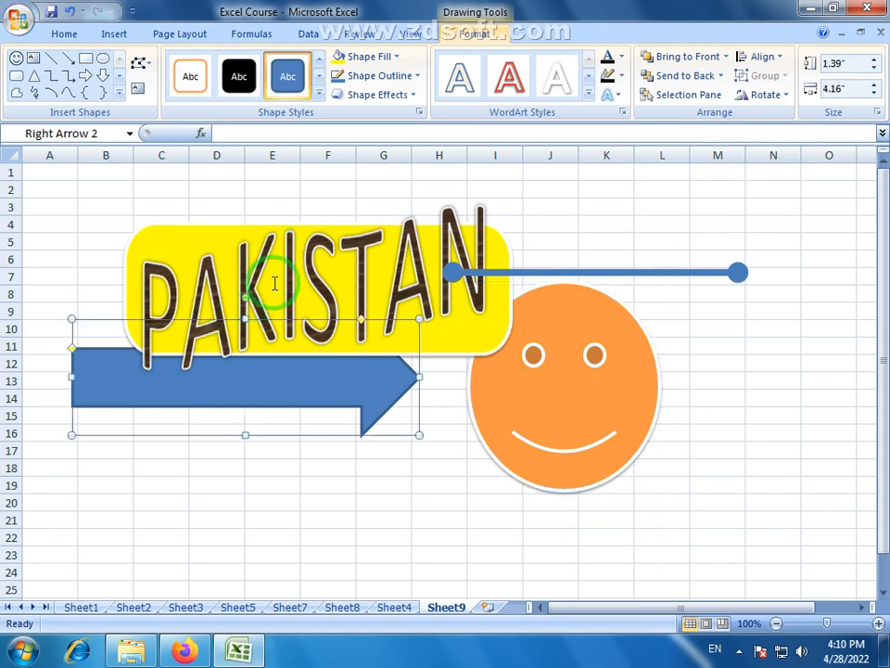
{"action": "left_click", "coordinate": [702, 61]}
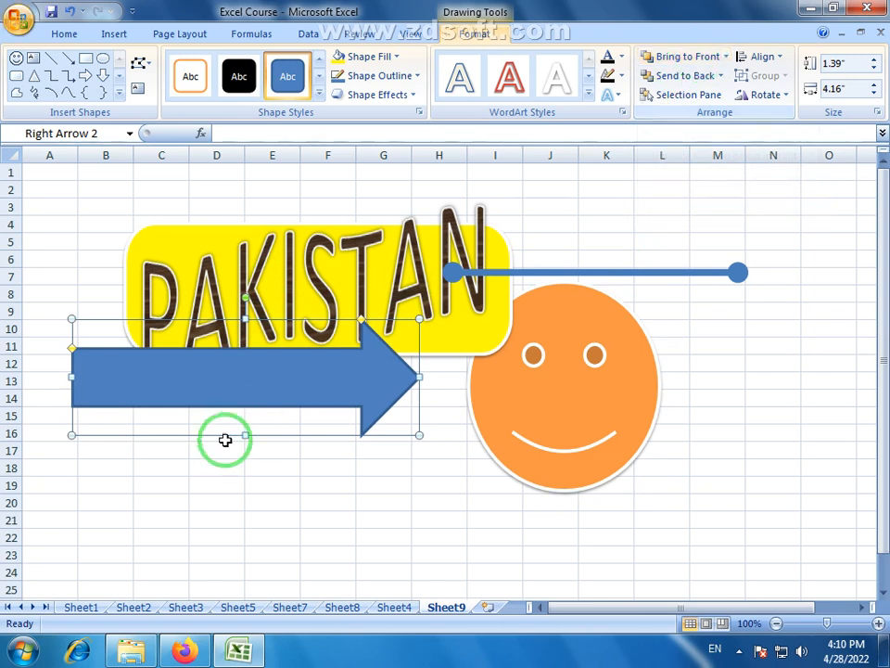
{"action": "left_click", "coordinate": [531, 386]}
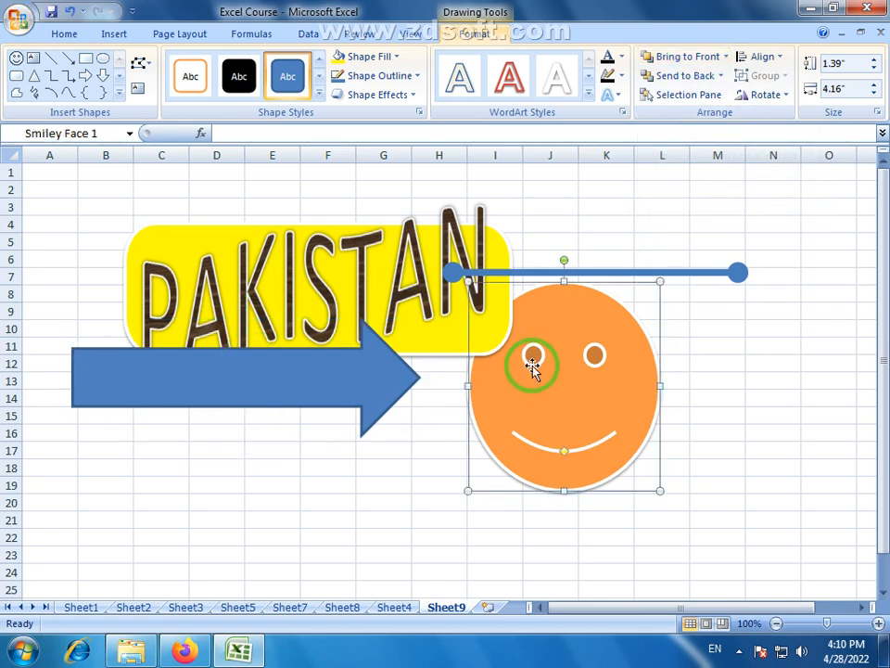
{"action": "left_click", "coordinate": [677, 62]}
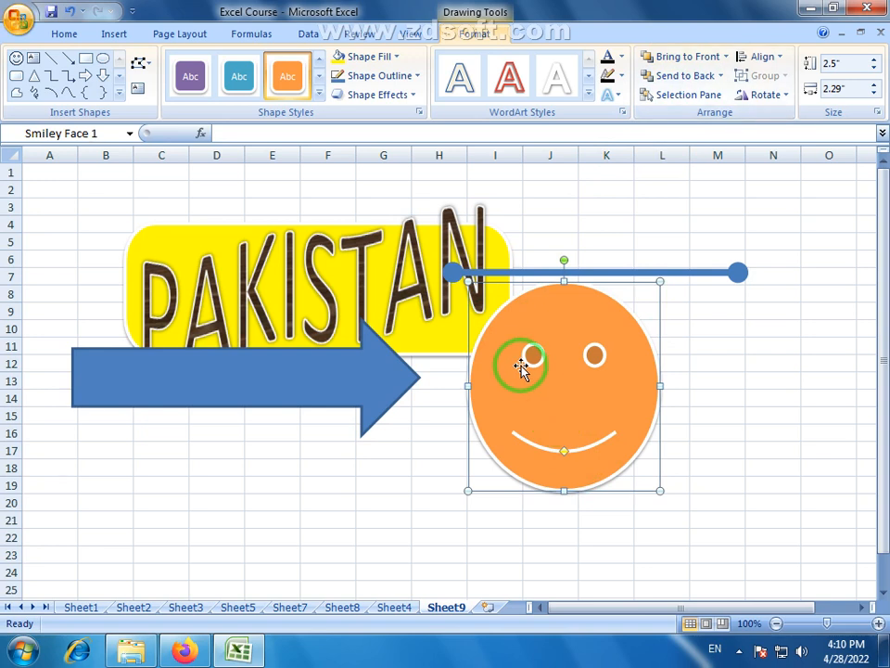
Send the blue arrow and the smiley face to the back, behind the PAKISTAN rectangle
{"action": "left_click", "coordinate": [327, 385]}
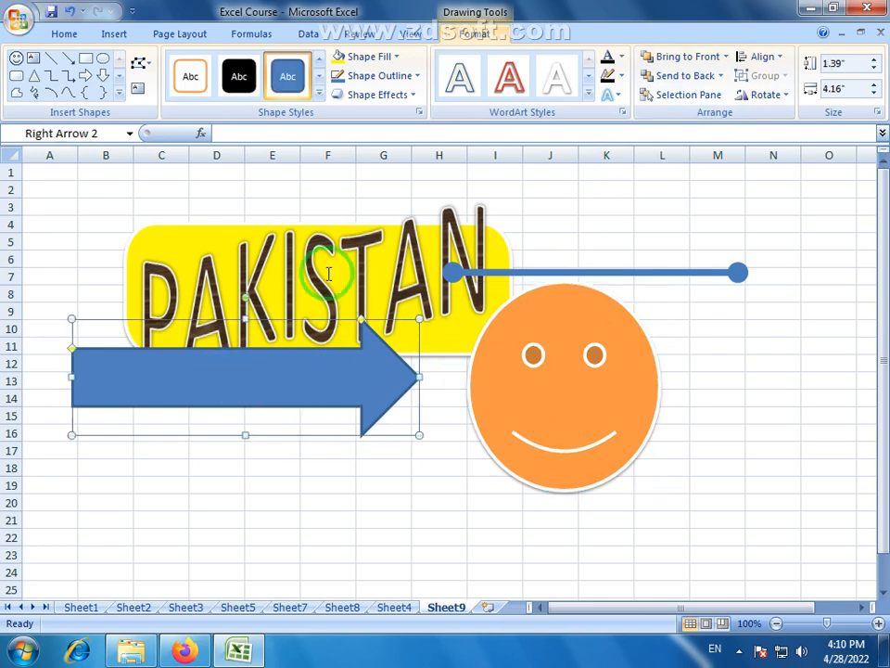
{"action": "left_click", "coordinate": [682, 76]}
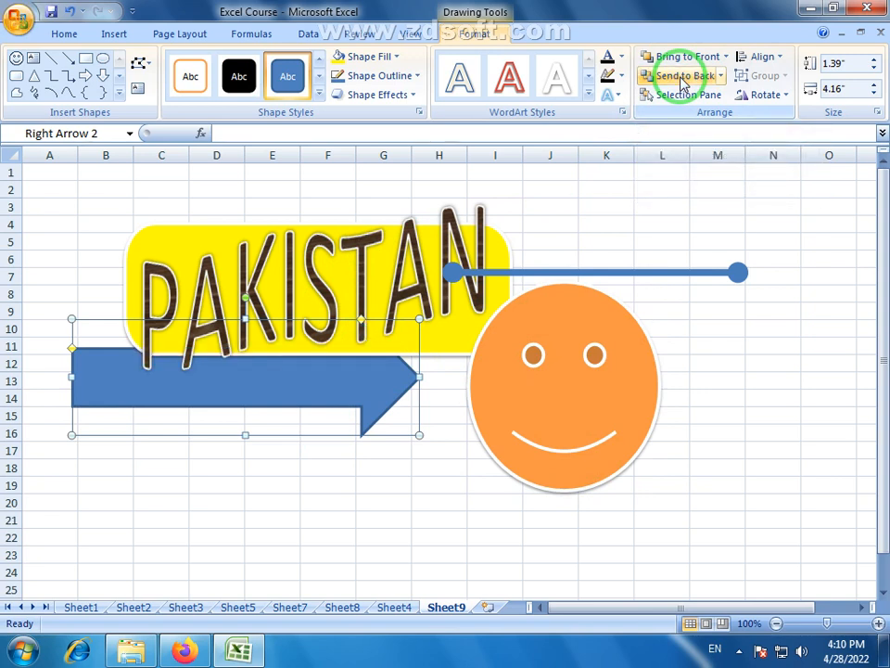
{"action": "left_click", "coordinate": [610, 352]}
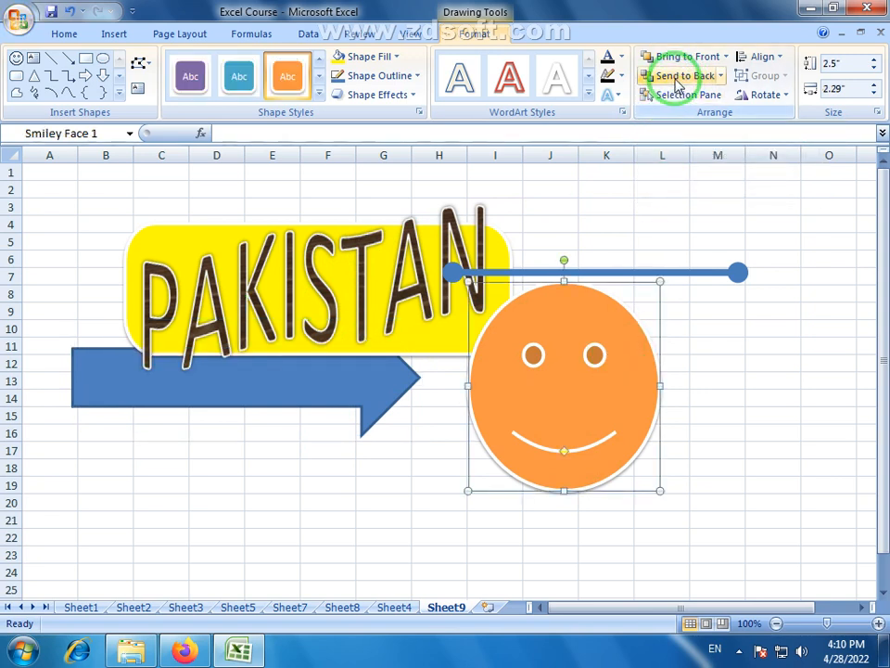
{"action": "left_click", "coordinate": [576, 373]}
{"action": "left_click", "coordinate": [675, 76]}
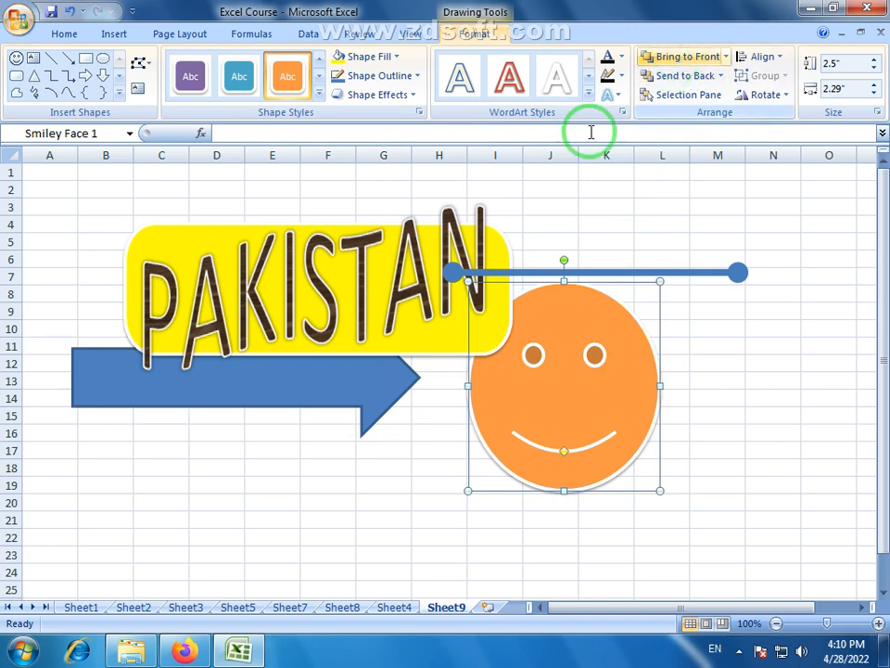
Send the yellow PAKISTAN rectangle to the back, behind the arrow and the smiley face, and deselect it
{"action": "left_click", "coordinate": [380, 295]}
{"action": "left_click", "coordinate": [423, 222]}
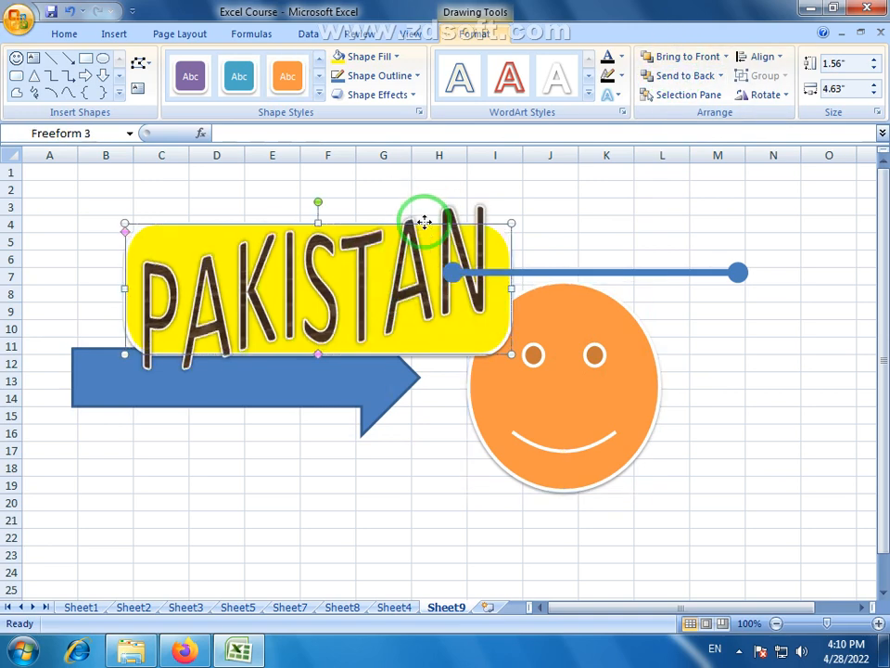
{"action": "left_click", "coordinate": [674, 76]}
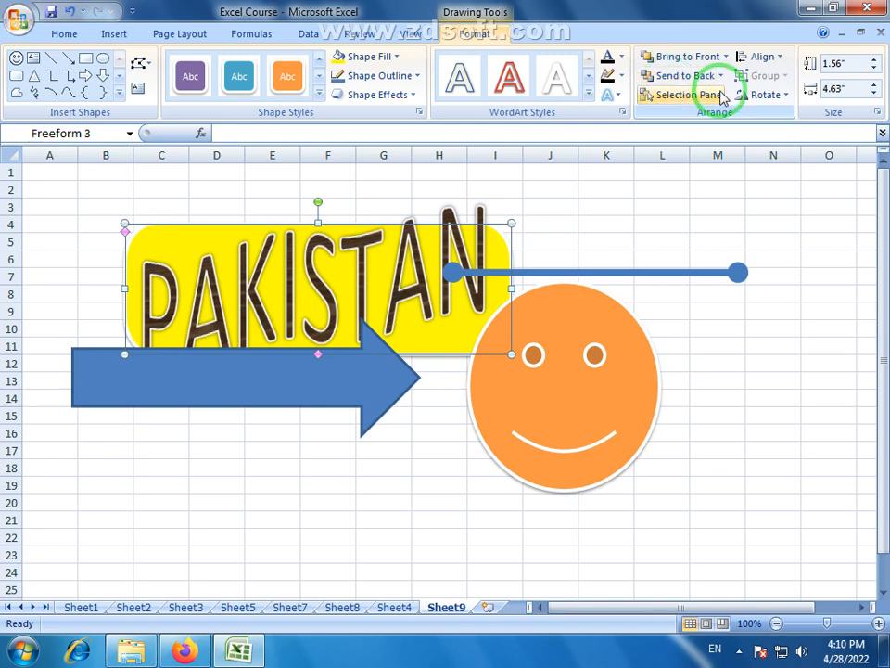
{"action": "left_click", "coordinate": [720, 361]}
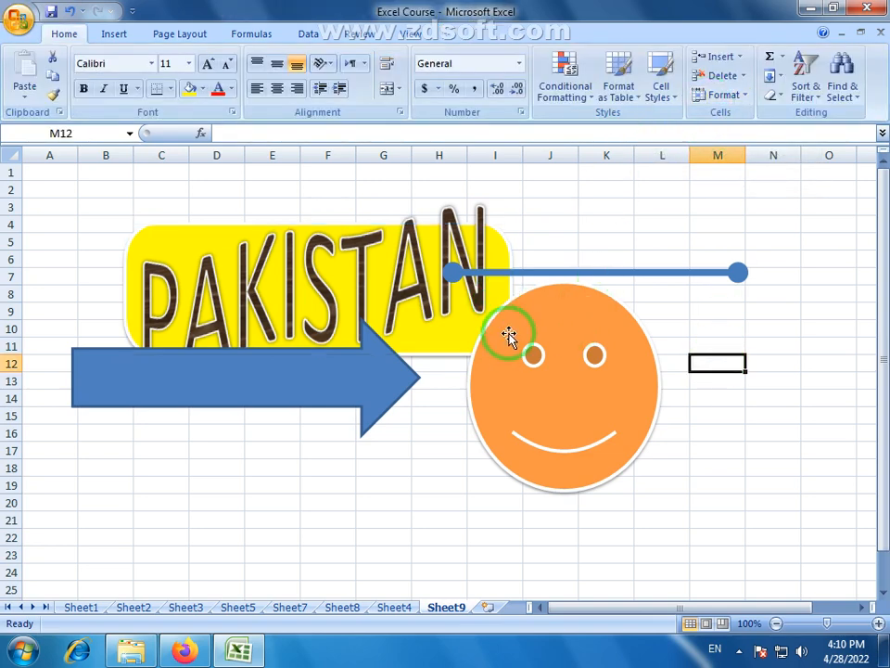
Move the blue arrow sideways so that its tip overlaps the edge of the smiley face
{"action": "left_click", "coordinate": [509, 335]}
{"action": "left_click", "coordinate": [726, 56]}
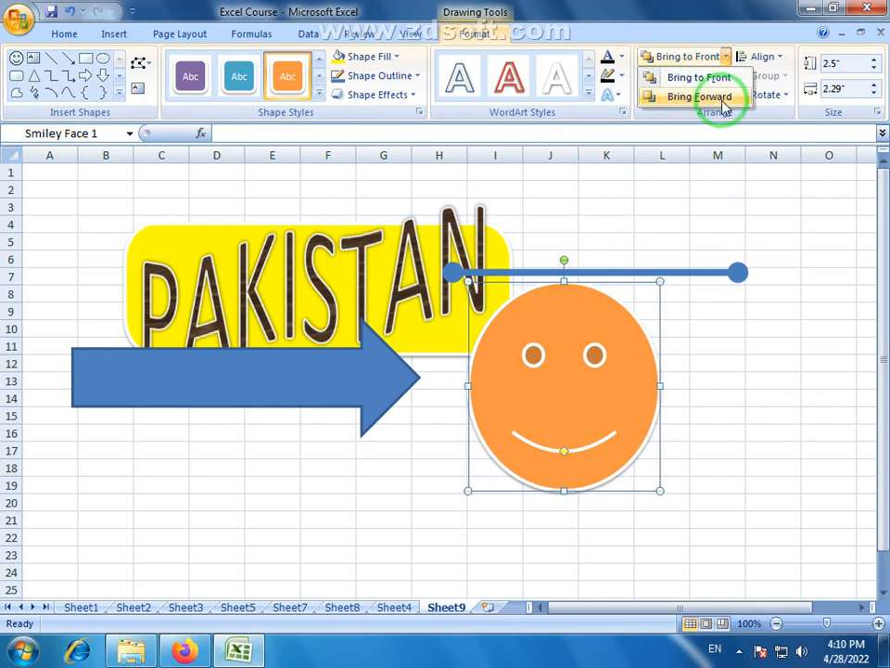
{"action": "left_click", "coordinate": [350, 381]}
{"action": "left_click_drag", "start_coordinate": [349, 381], "coordinate": [435, 381]}
{"action": "left_click", "coordinate": [487, 512]}
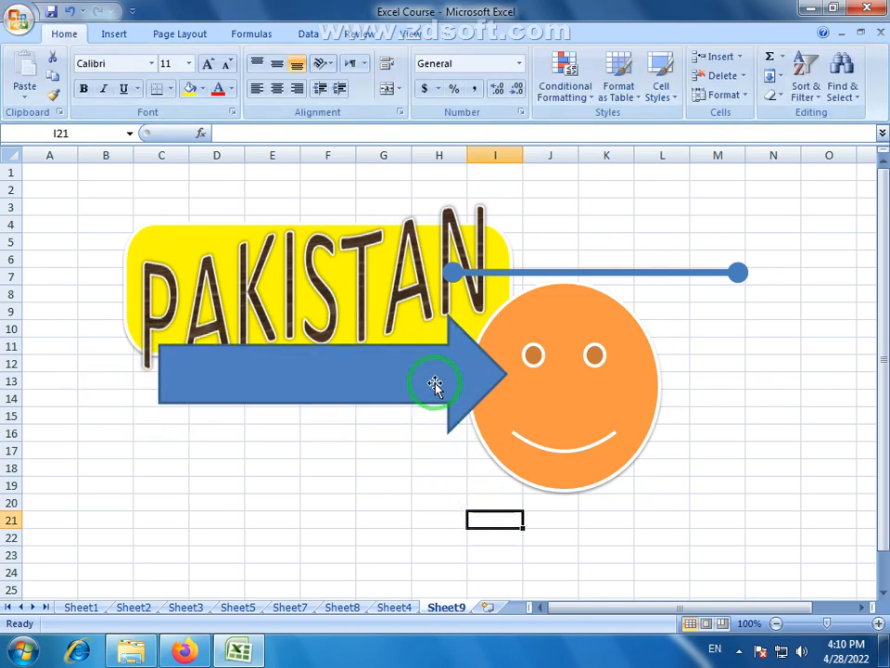
Send the blue arrow to the back and bring it forward two levels, over the PAKISTAN rectangle and the smiley face
{"action": "left_click", "coordinate": [415, 389]}
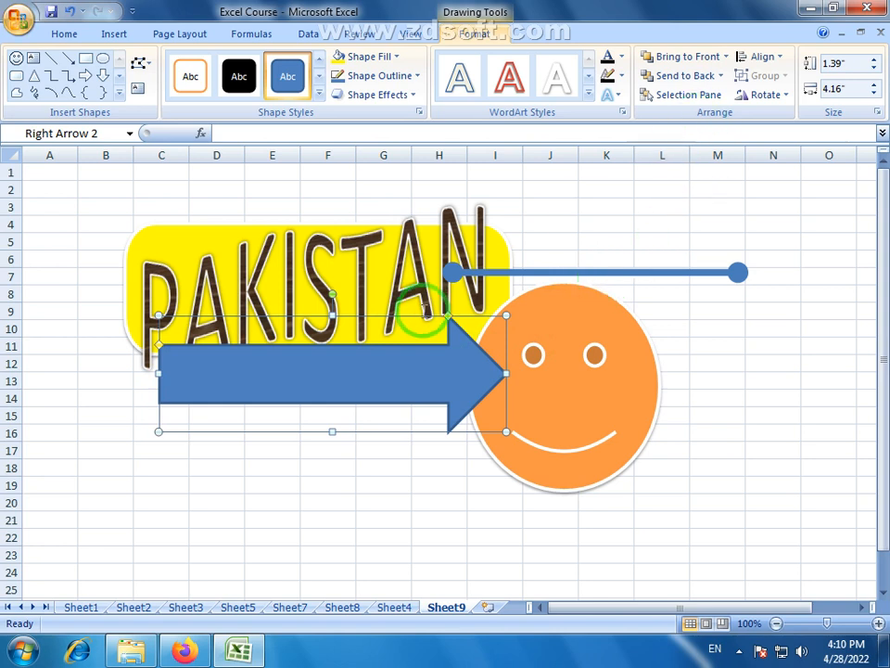
{"action": "left_click", "coordinate": [700, 81]}
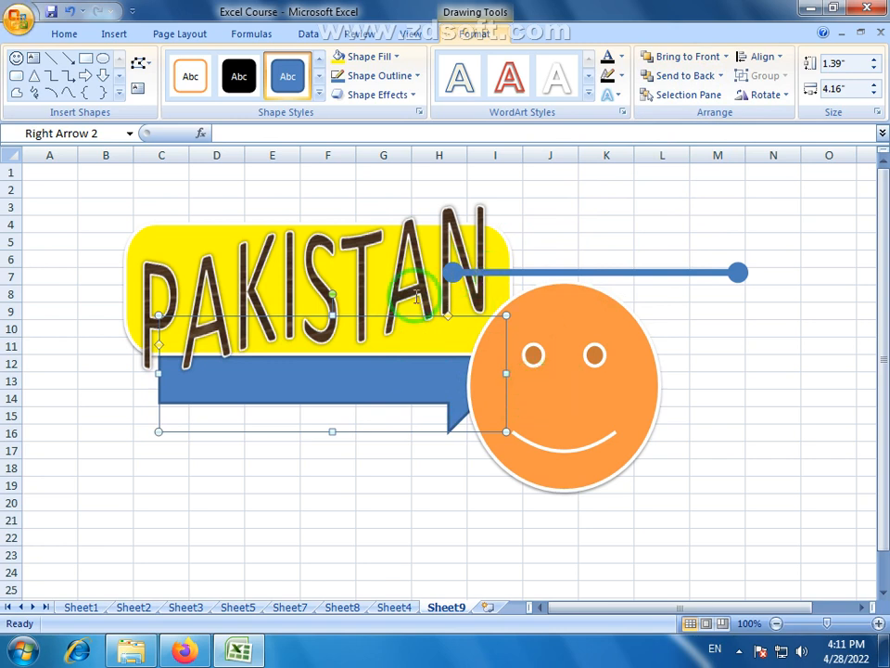
{"action": "left_click", "coordinate": [727, 58]}
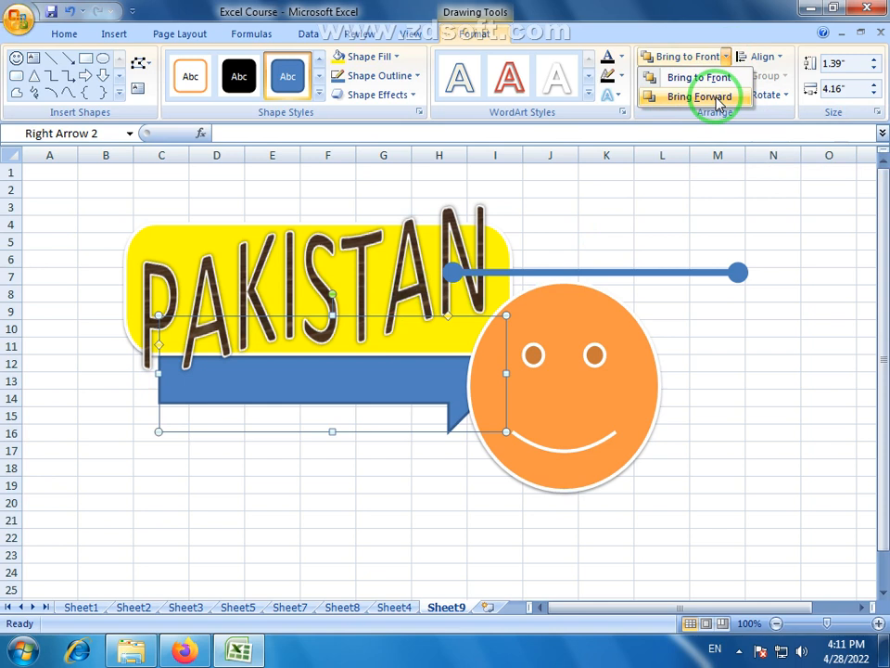
{"action": "left_click", "coordinate": [719, 98]}
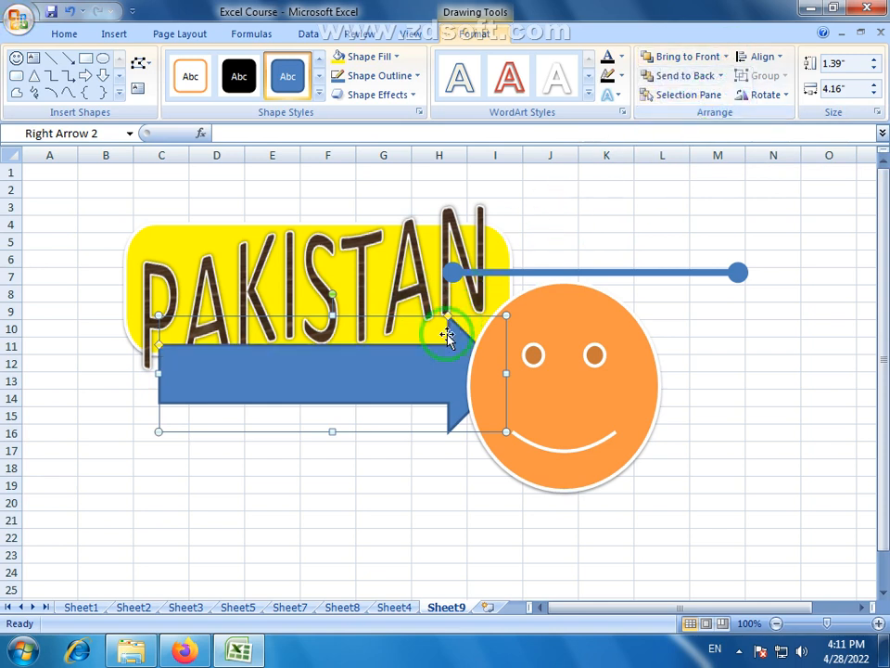
{"action": "left_click", "coordinate": [726, 57]}
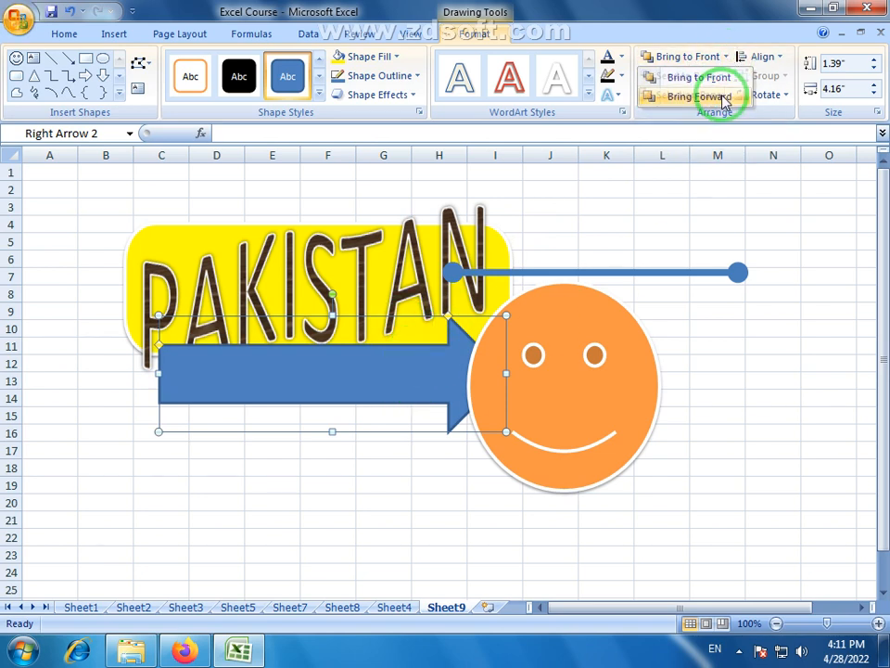
{"action": "left_click", "coordinate": [723, 98]}
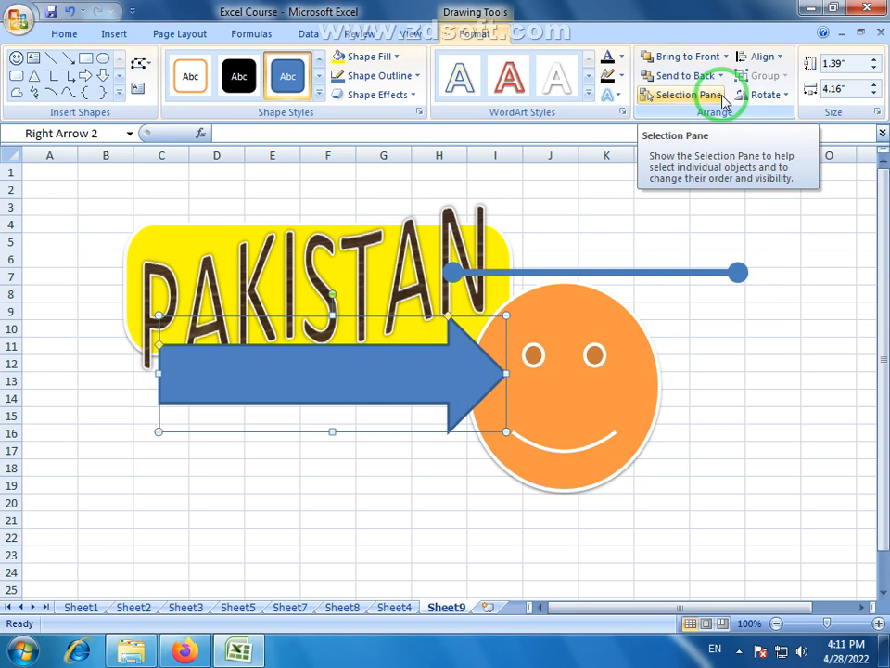
{"action": "left_click", "coordinate": [726, 56]}
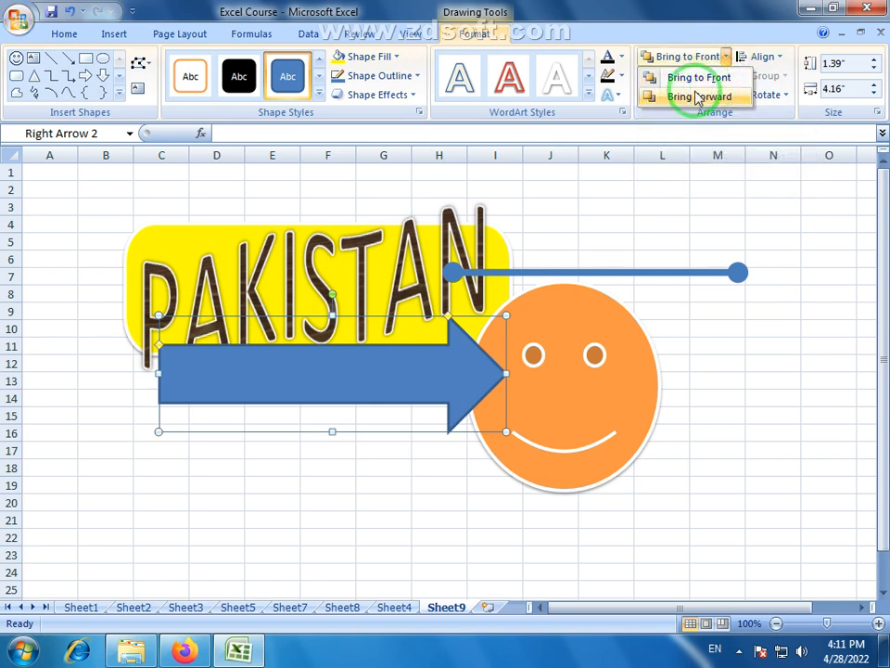
{"action": "left_click", "coordinate": [737, 151]}
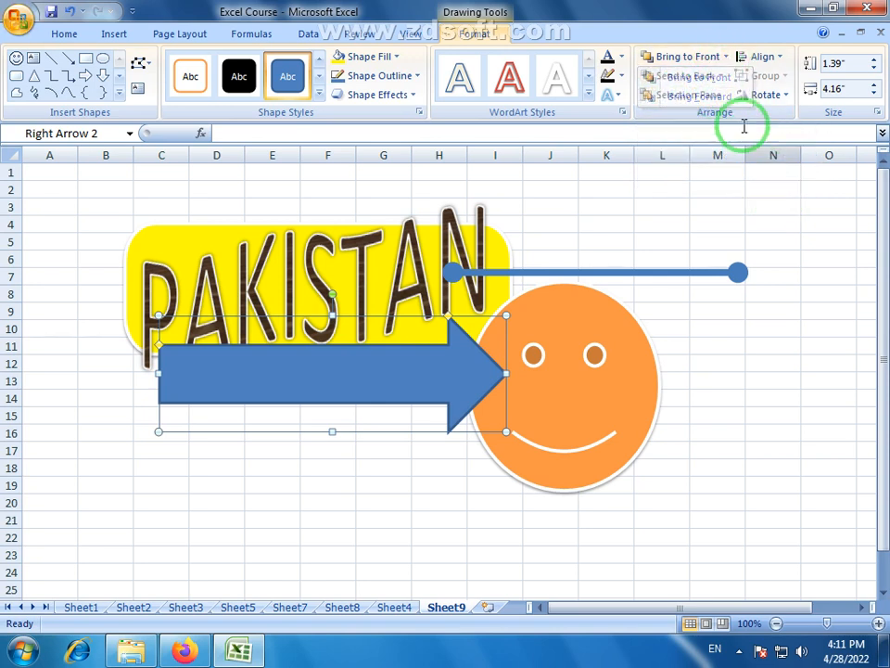
{"action": "left_click", "coordinate": [723, 75]}
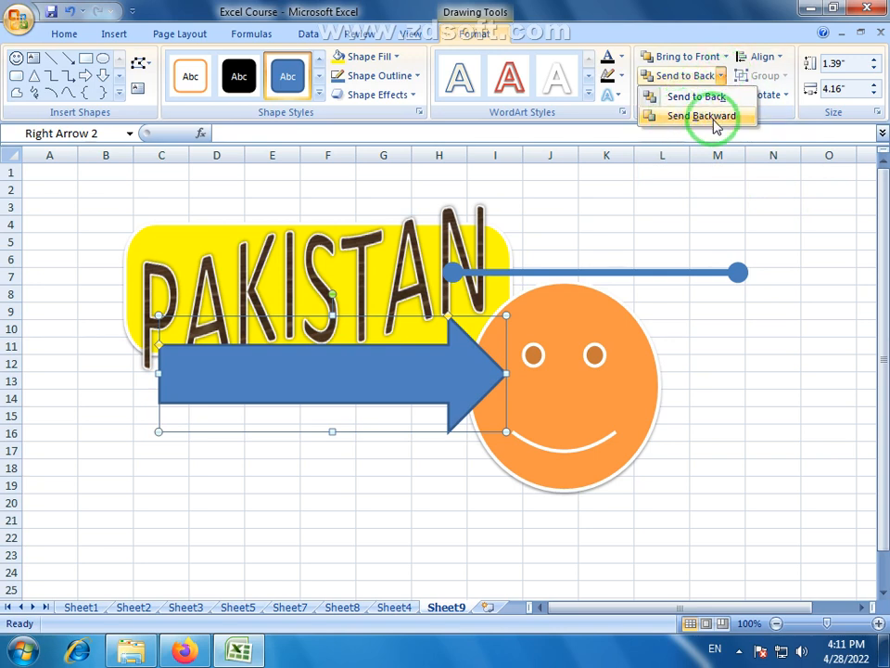
{"action": "left_click", "coordinate": [720, 194]}
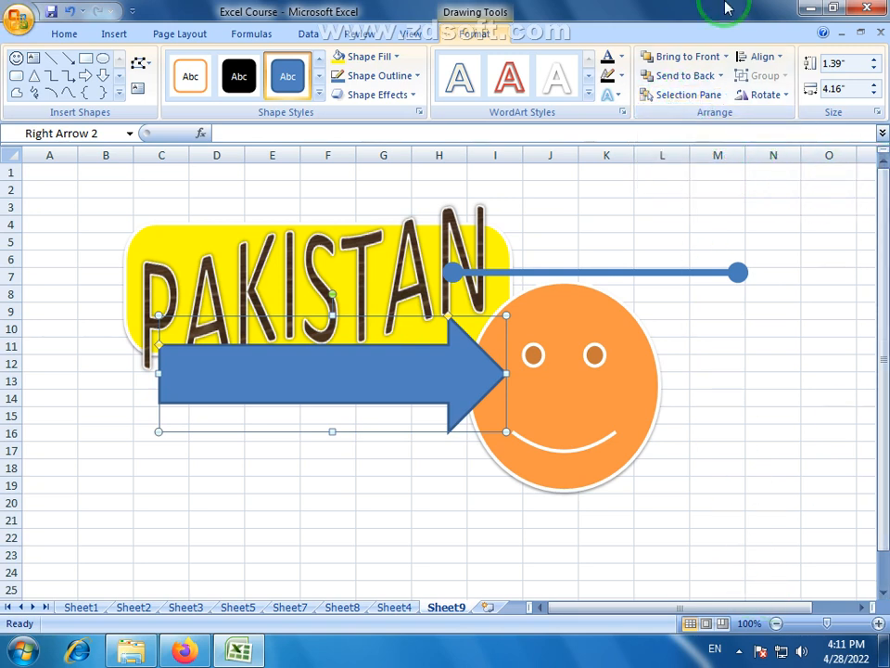
Review the list of shapes on the sheet by selecting Freeform 3, Smiley Face 1 and Right Arrow 2 in turn, and close the list
{"action": "left_click", "coordinate": [653, 94]}
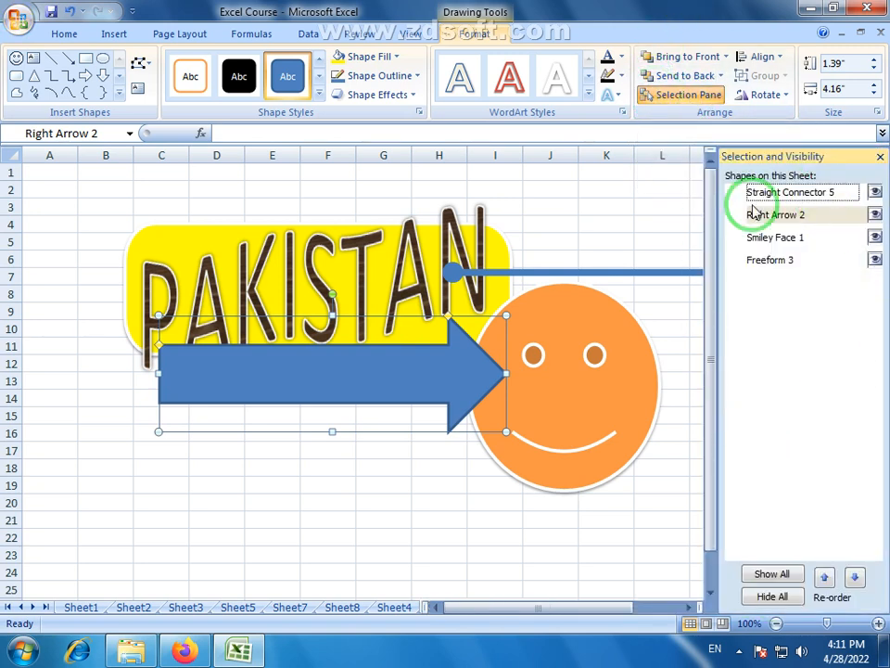
{"action": "left_click", "coordinate": [771, 260]}
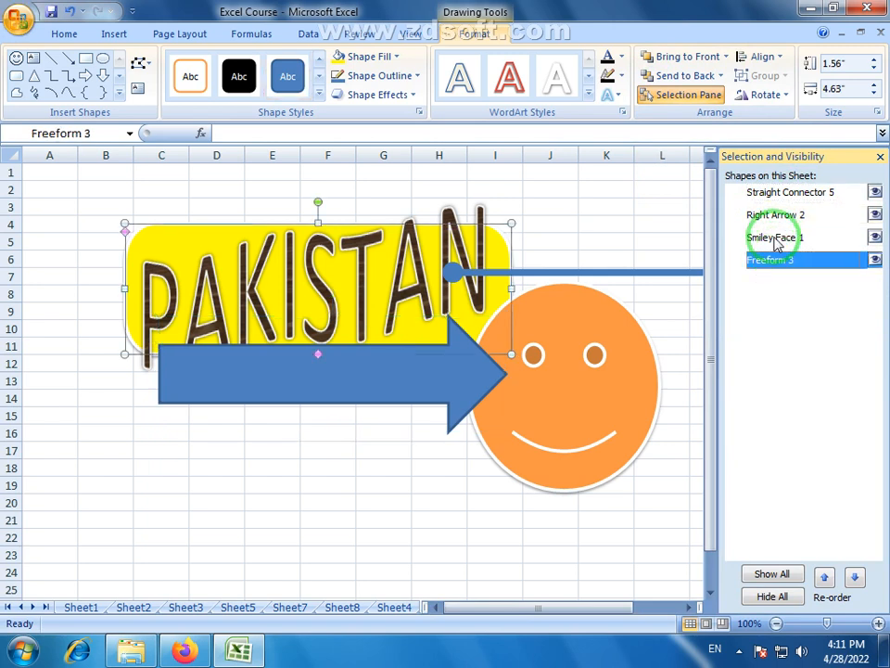
{"action": "left_click", "coordinate": [765, 237]}
{"action": "left_click", "coordinate": [775, 215]}
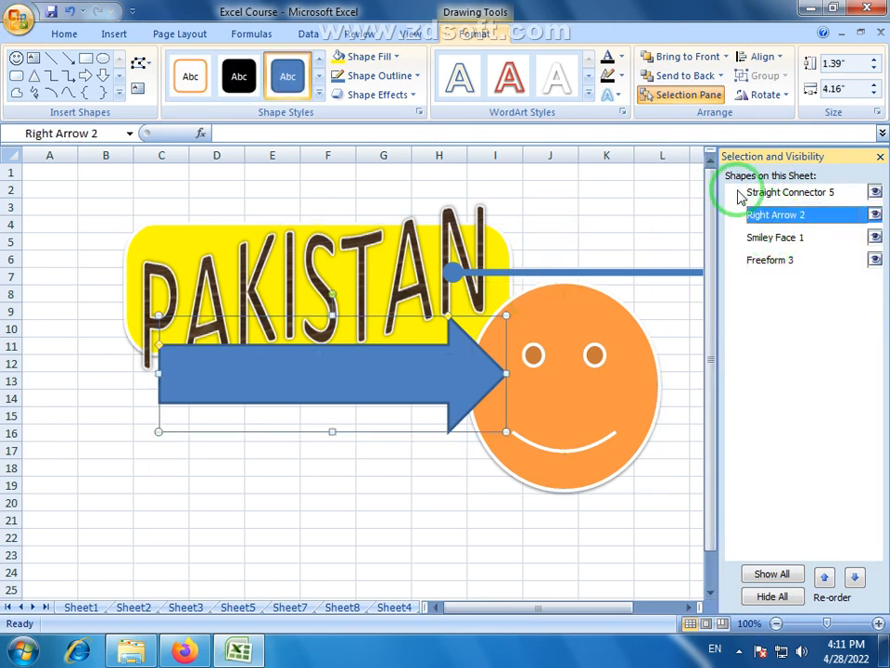
{"action": "left_click", "coordinate": [880, 156]}
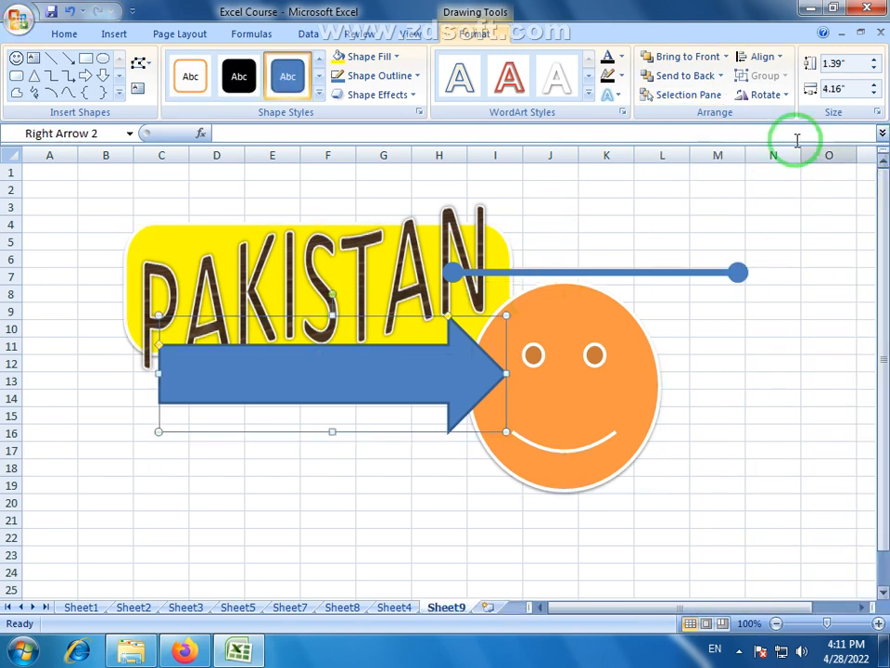
Move the blue arrow down to around rows 18 to 25, clear of the PAKISTAN rectangle, and deselect it
{"action": "left_click", "coordinate": [781, 60]}
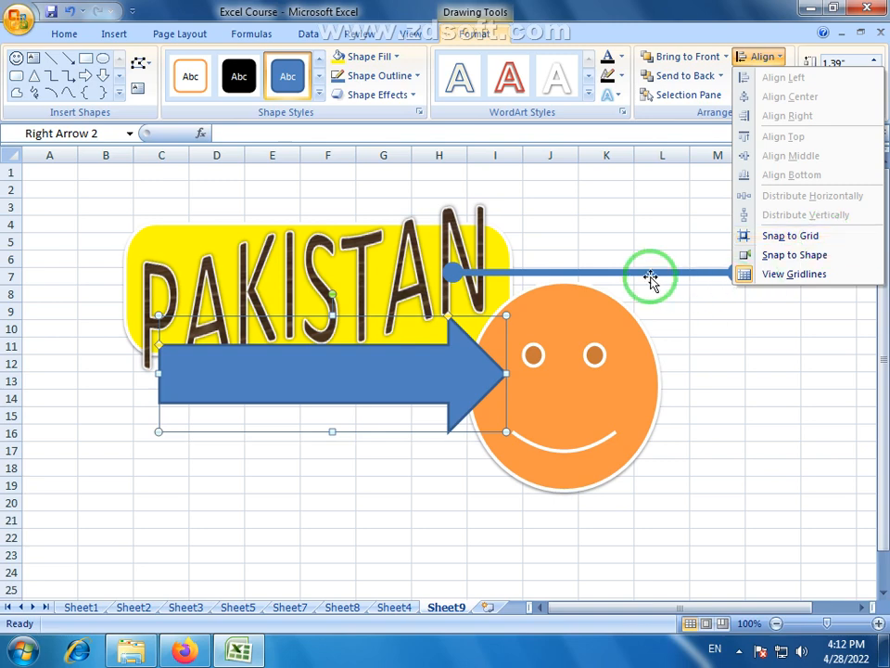
{"action": "left_click", "coordinate": [348, 415]}
{"action": "left_click_drag", "start_coordinate": [348, 414], "coordinate": [417, 538]}
{"action": "left_click", "coordinate": [215, 430]}
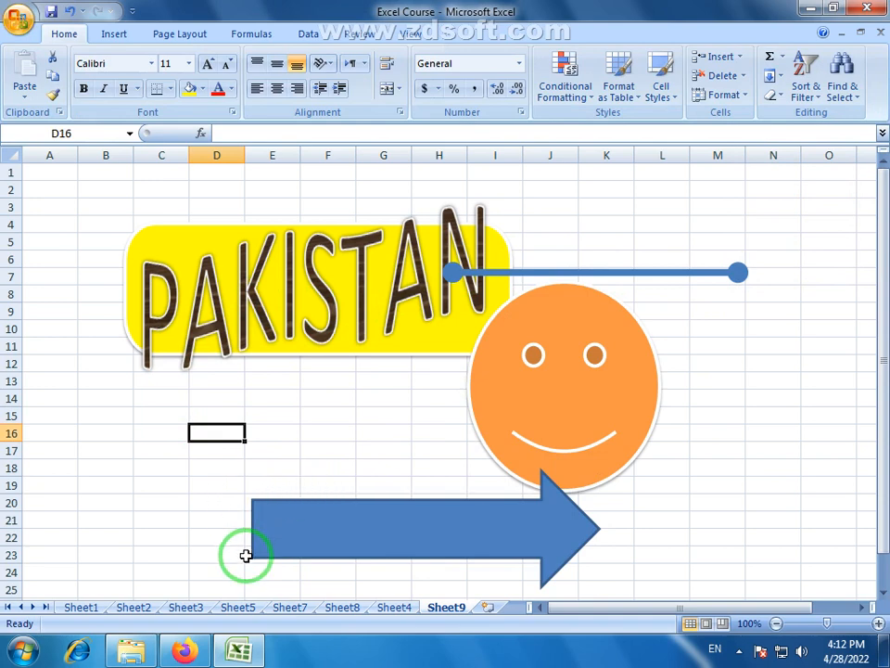
Turn on Snap to Grid and move the blue arrow to columns C to I, around rows 14 to 20, then deselect it
{"action": "double_click", "coordinate": [442, 535]}
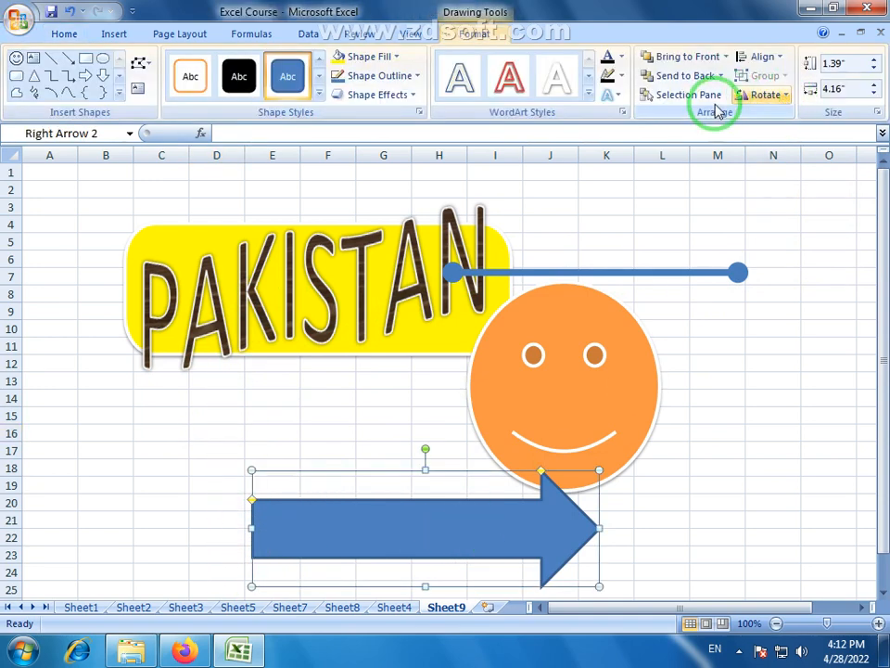
{"action": "left_click", "coordinate": [777, 58]}
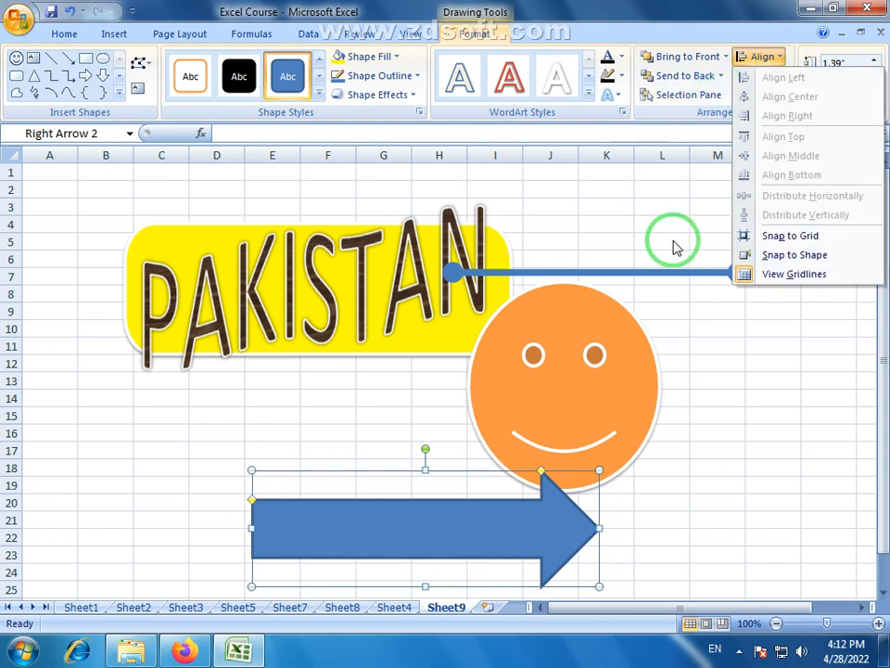
{"action": "left_click", "coordinate": [787, 237]}
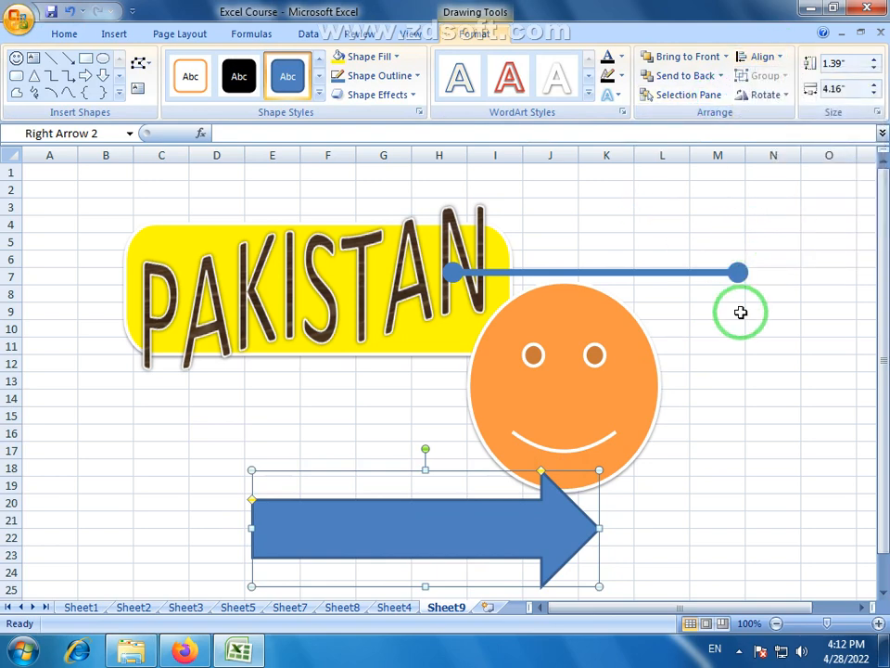
{"action": "left_click_drag", "start_coordinate": [319, 536], "coordinate": [196, 451]}
{"action": "left_click", "coordinate": [672, 520]}
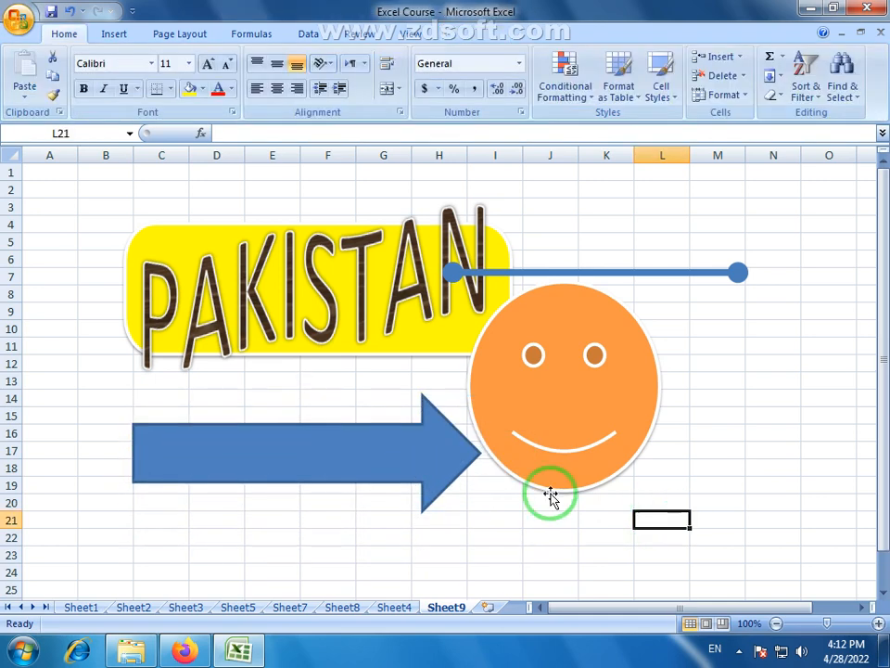
Turn on Snap to Shape and move the blue arrow down to around rows 15 to 21, clear of the smiley face
{"action": "left_click", "coordinate": [403, 455]}
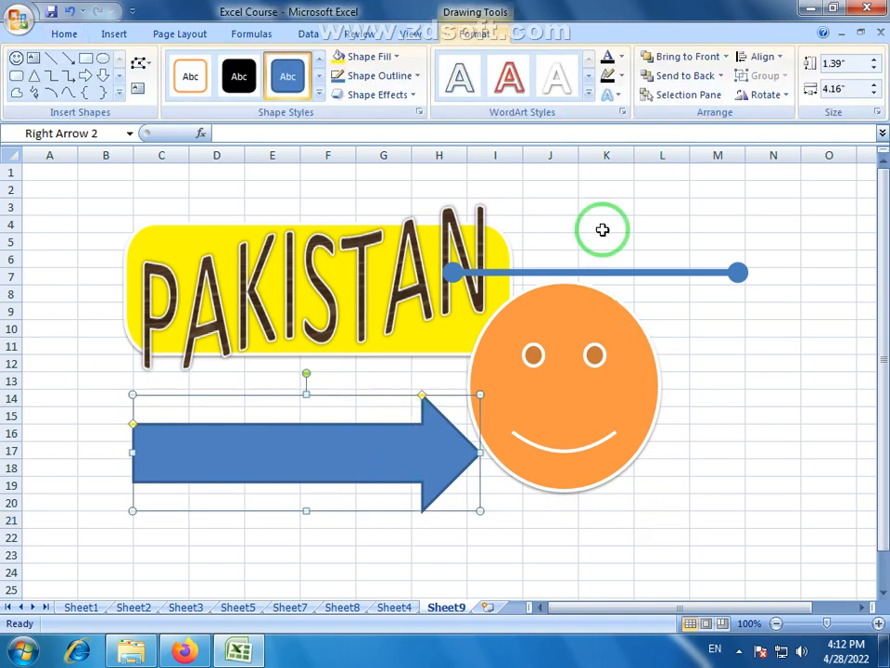
{"action": "left_click", "coordinate": [779, 57]}
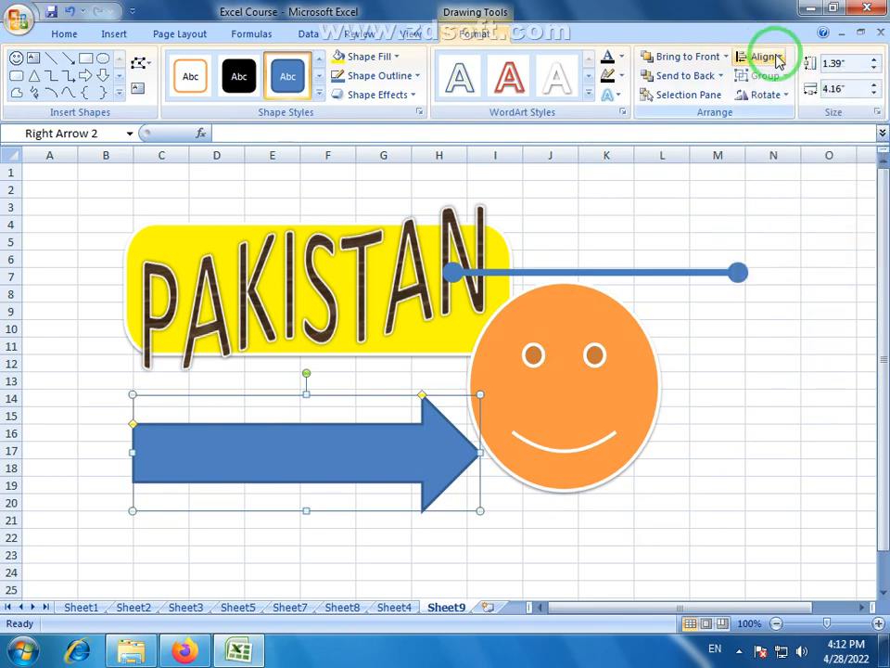
{"action": "left_click", "coordinate": [765, 55]}
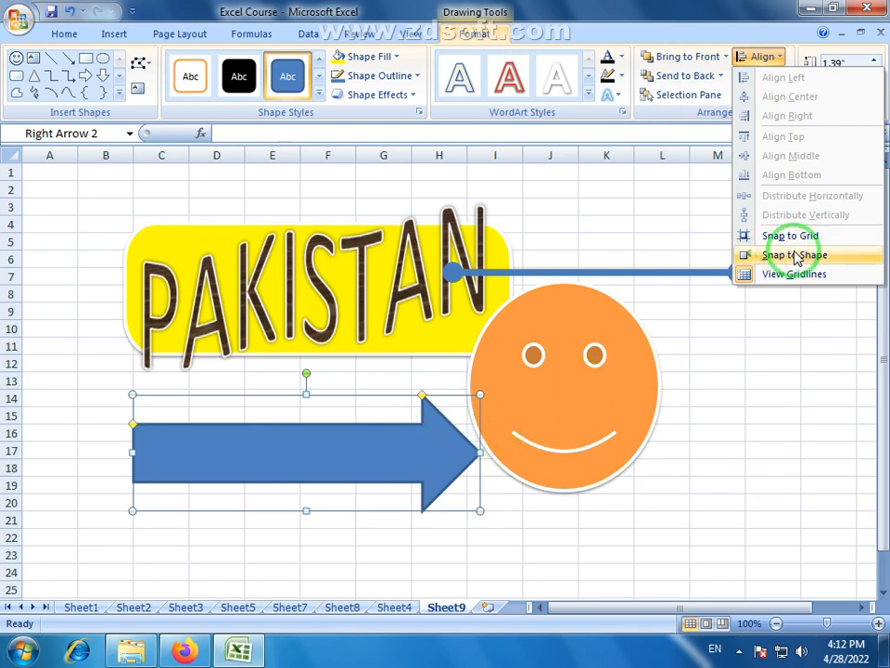
{"action": "left_click", "coordinate": [794, 257]}
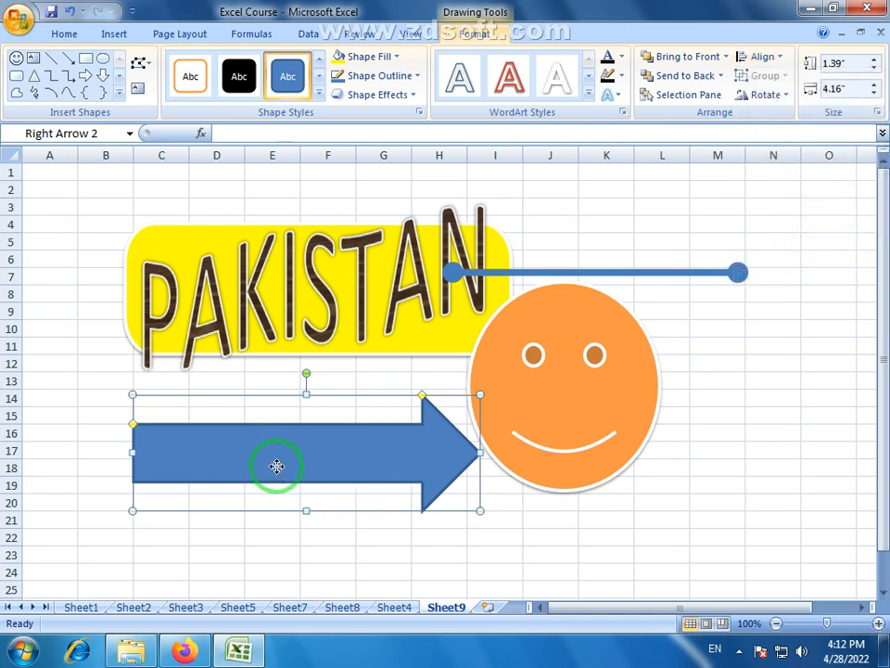
{"action": "left_click_drag", "start_coordinate": [277, 465], "coordinate": [350, 473]}
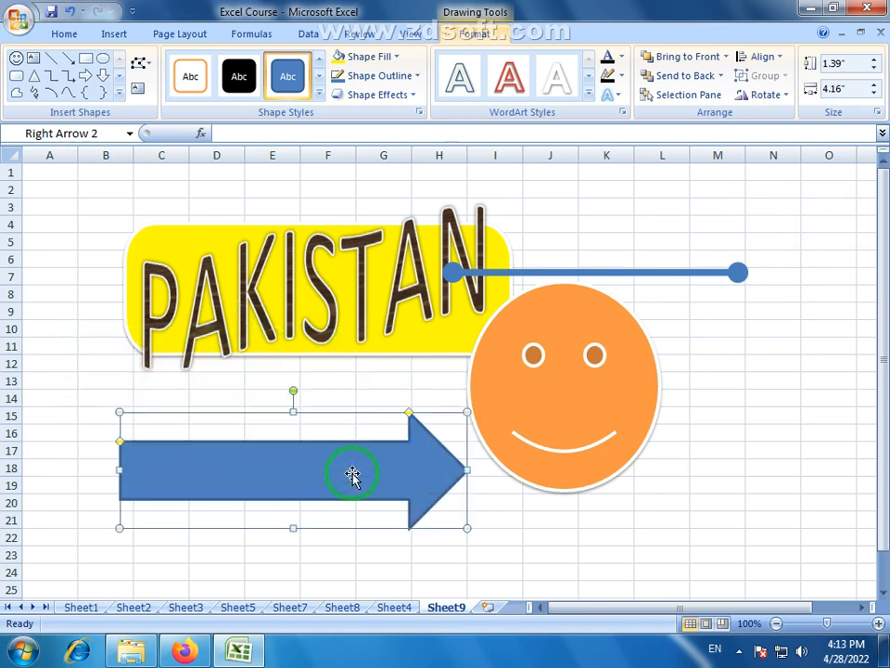
Switch Snap to Grid off and turn Snap to Shape on again
{"action": "left_click", "coordinate": [777, 59]}
{"action": "left_click", "coordinate": [748, 235]}
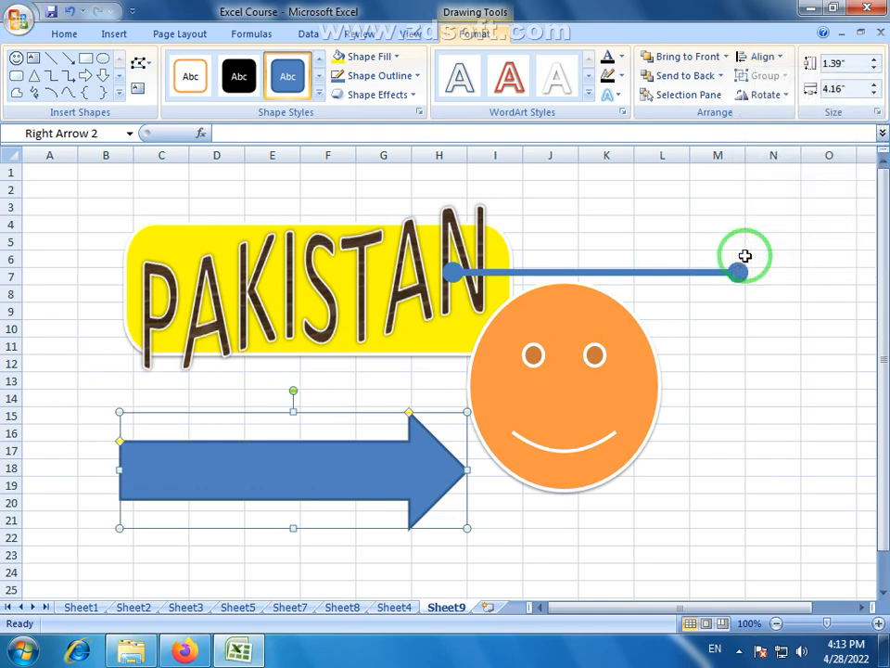
{"action": "left_click", "coordinate": [783, 58]}
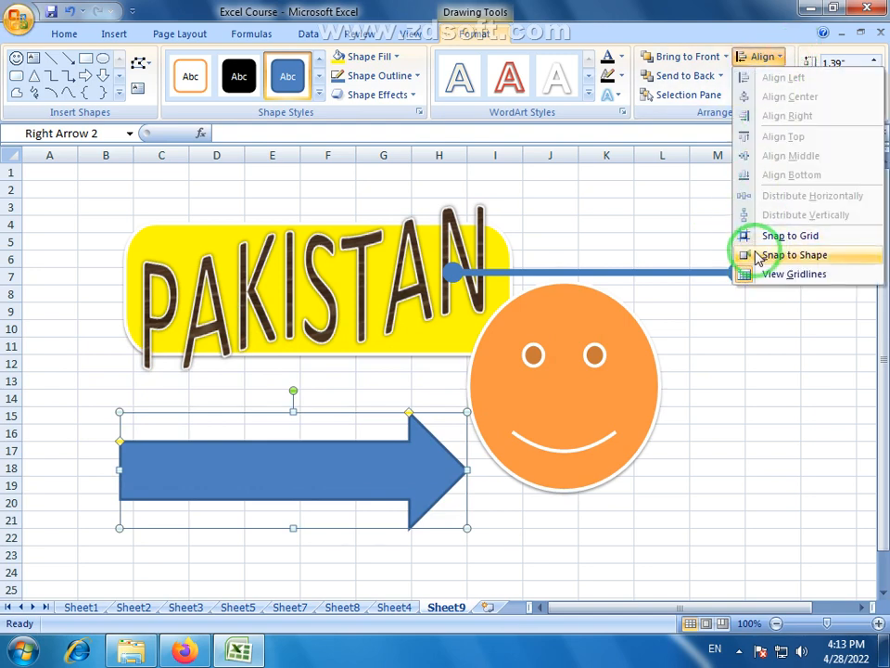
{"action": "left_click", "coordinate": [744, 254]}
Hide the worksheet gridlines and move the connector line up to row 3, above the smiley face, then deselect it
{"action": "left_click", "coordinate": [781, 58]}
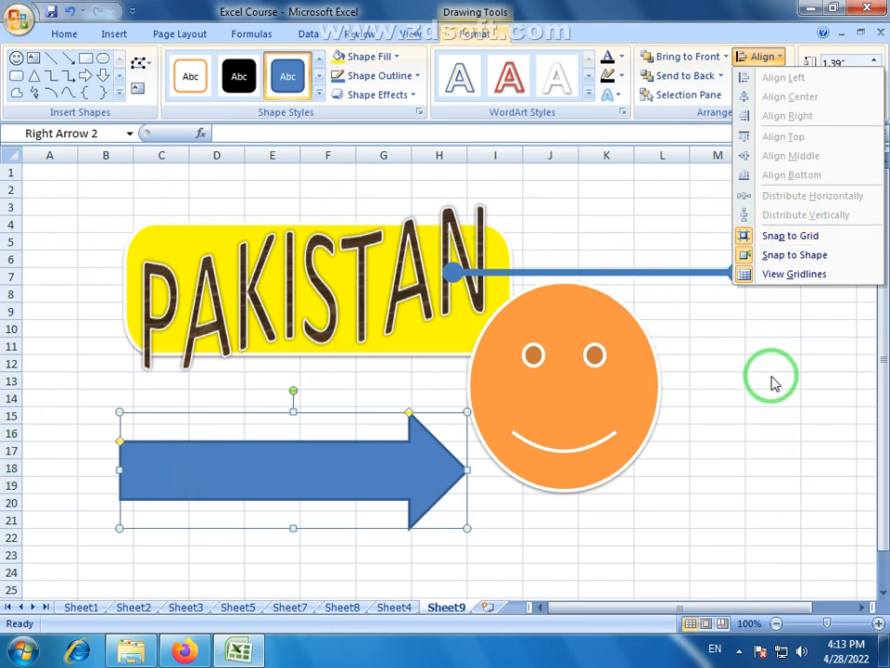
{"action": "left_click", "coordinate": [795, 275]}
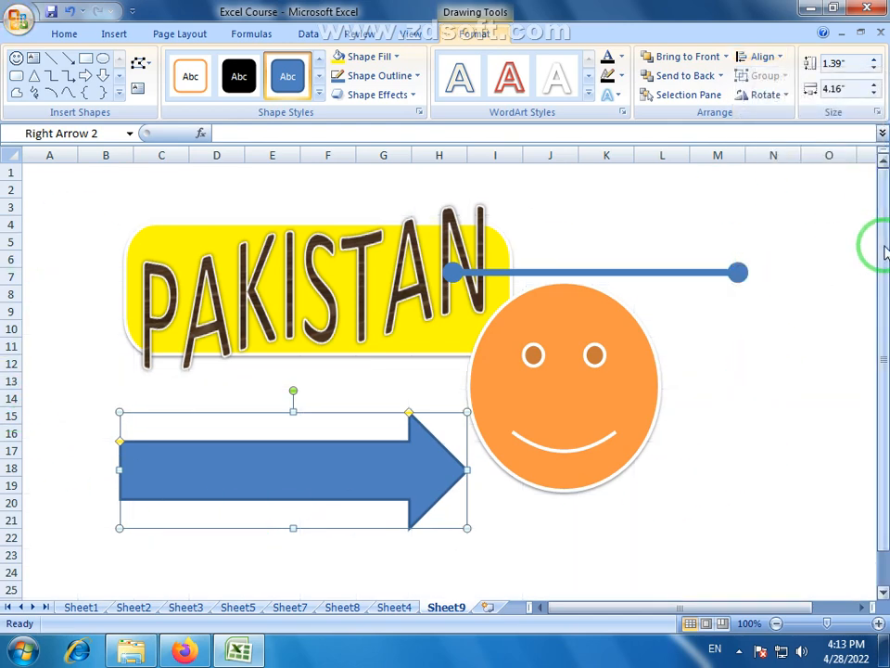
{"action": "left_click_drag", "start_coordinate": [885, 251], "coordinate": [880, 206]}
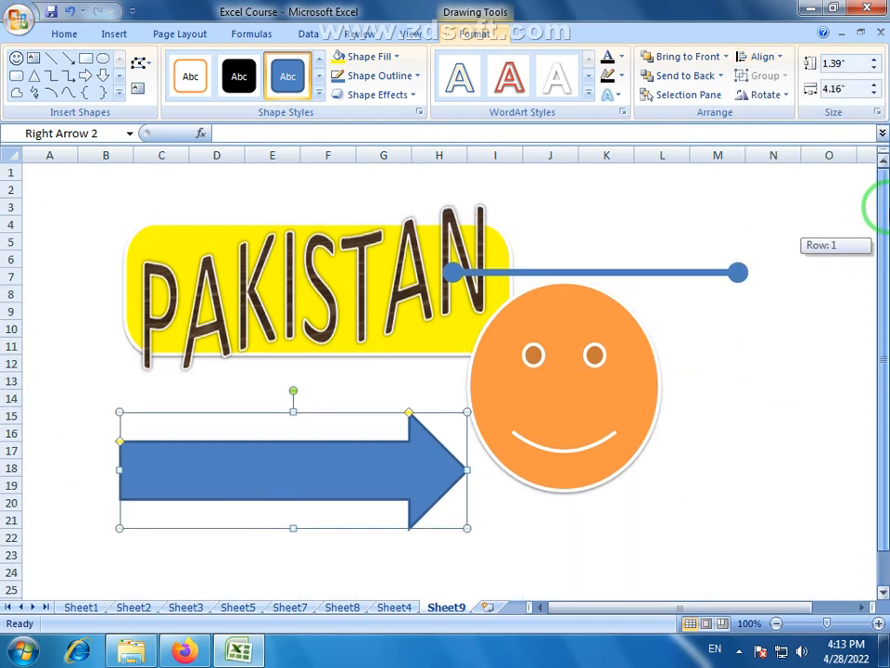
{"action": "left_click_drag", "start_coordinate": [550, 272], "coordinate": [608, 214]}
{"action": "left_click", "coordinate": [706, 533]}
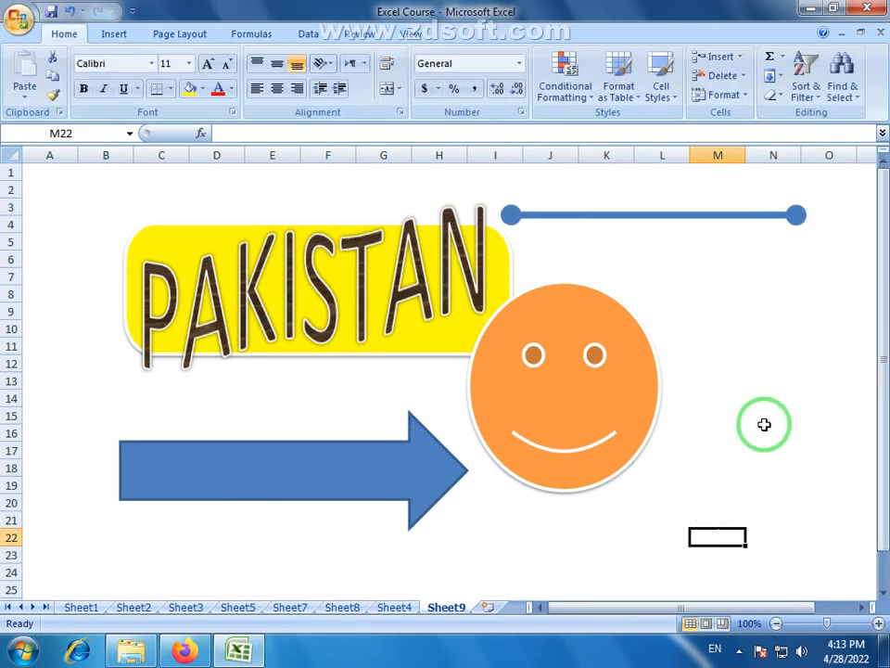
{"action": "left_click", "coordinate": [765, 417]}
{"action": "left_click", "coordinate": [718, 346]}
{"action": "left_click", "coordinate": [662, 416]}
{"action": "left_click", "coordinate": [550, 554]}
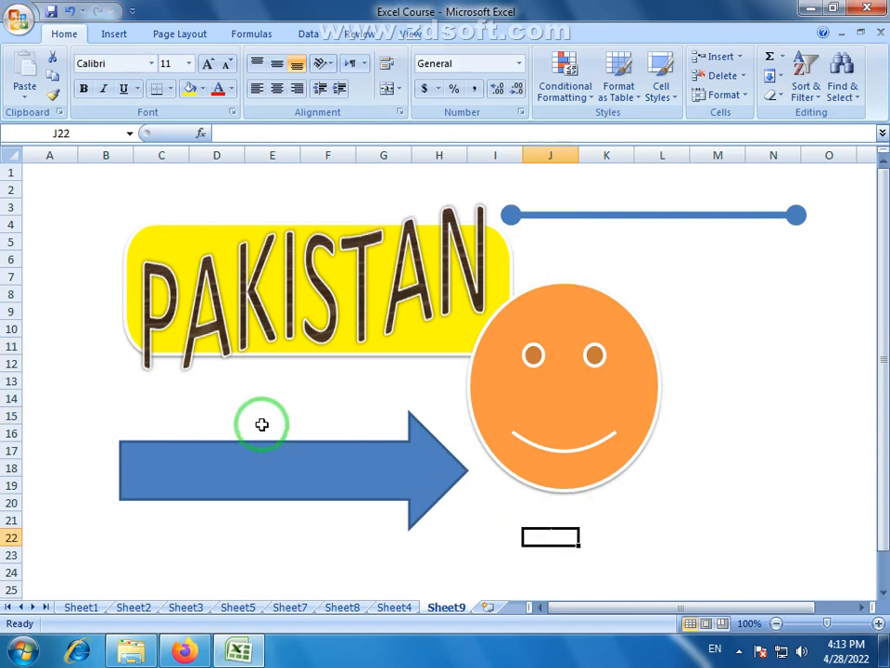
{"action": "left_click", "coordinate": [216, 398]}
{"action": "left_click", "coordinate": [78, 375]}
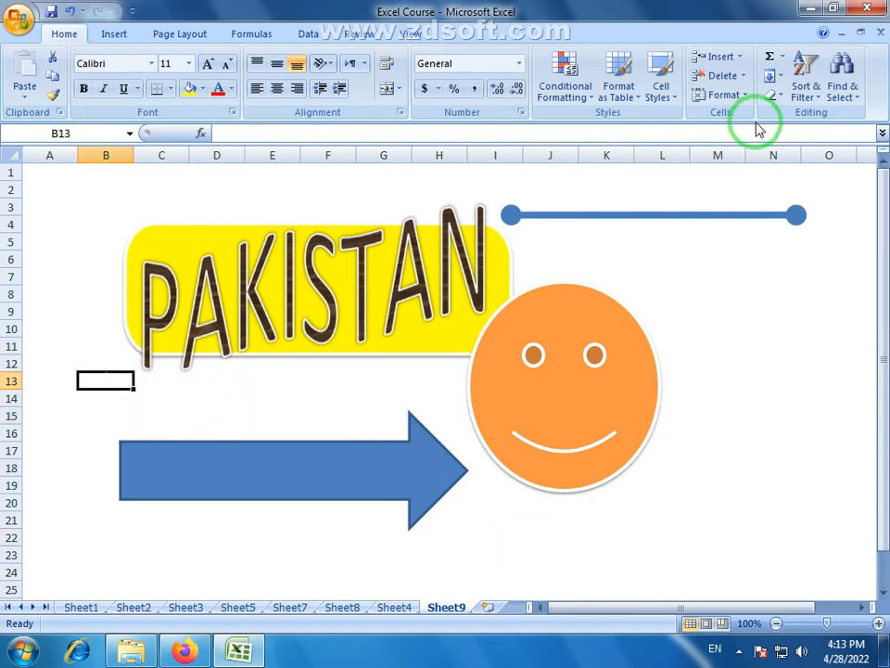
Show the worksheet gridlines again and turn off Snap to Grid, with the smiley face selected
{"action": "left_click", "coordinate": [575, 321]}
{"action": "double_click", "coordinate": [548, 314]}
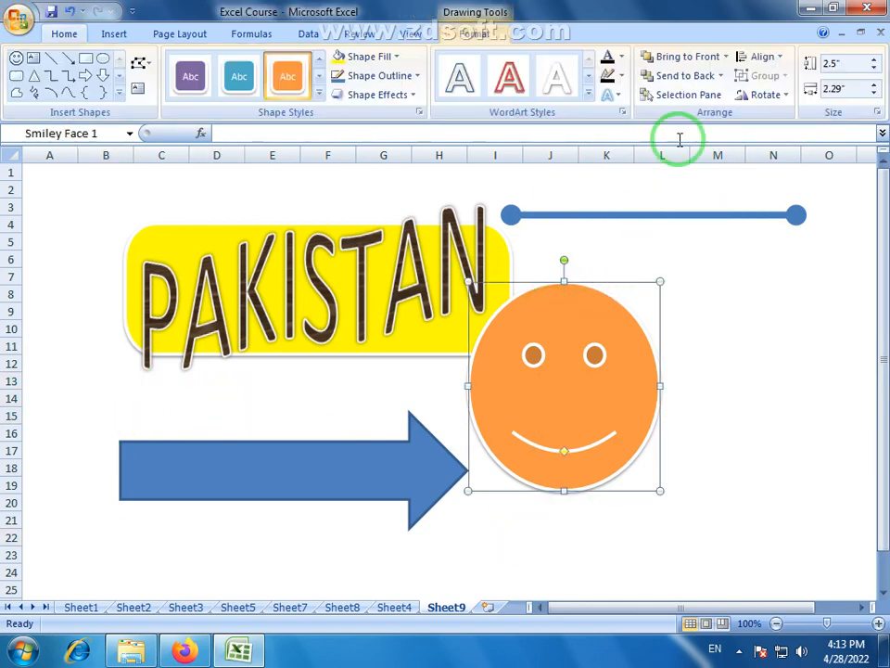
{"action": "left_click", "coordinate": [782, 60]}
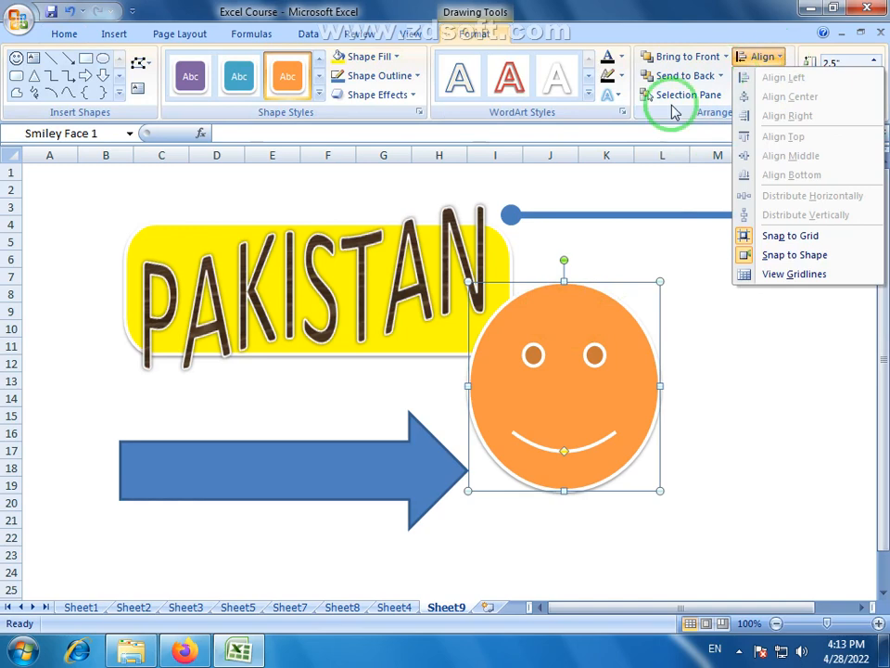
{"action": "left_click", "coordinate": [791, 274]}
{"action": "left_click", "coordinate": [764, 58]}
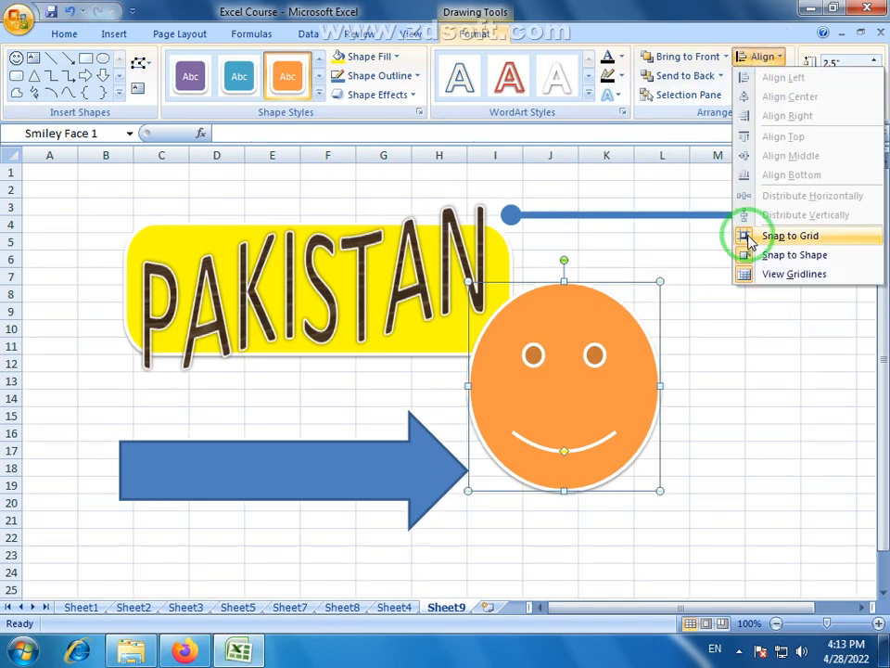
{"action": "left_click", "coordinate": [746, 239]}
{"action": "left_click", "coordinate": [777, 59]}
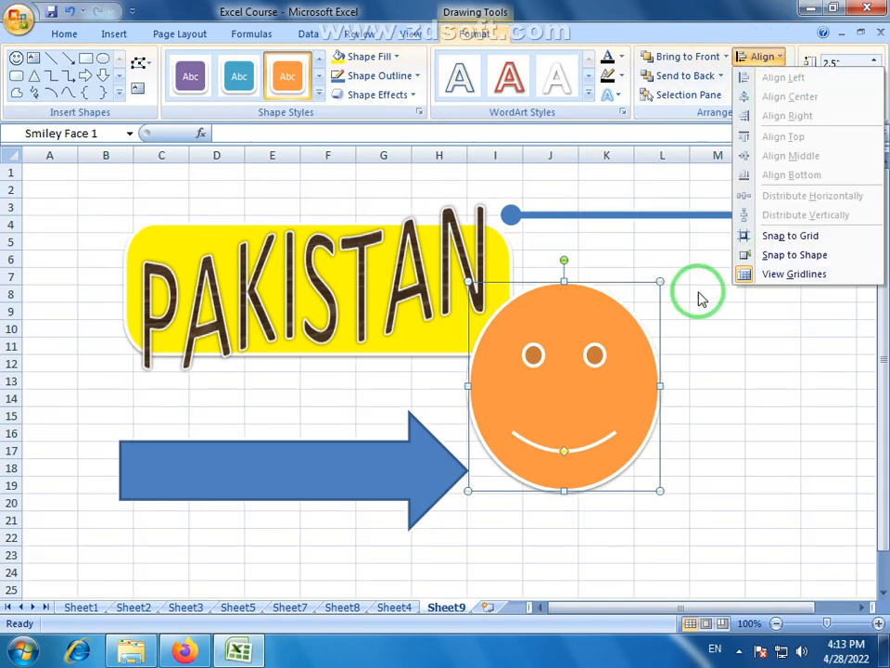
{"action": "left_click", "coordinate": [739, 417]}
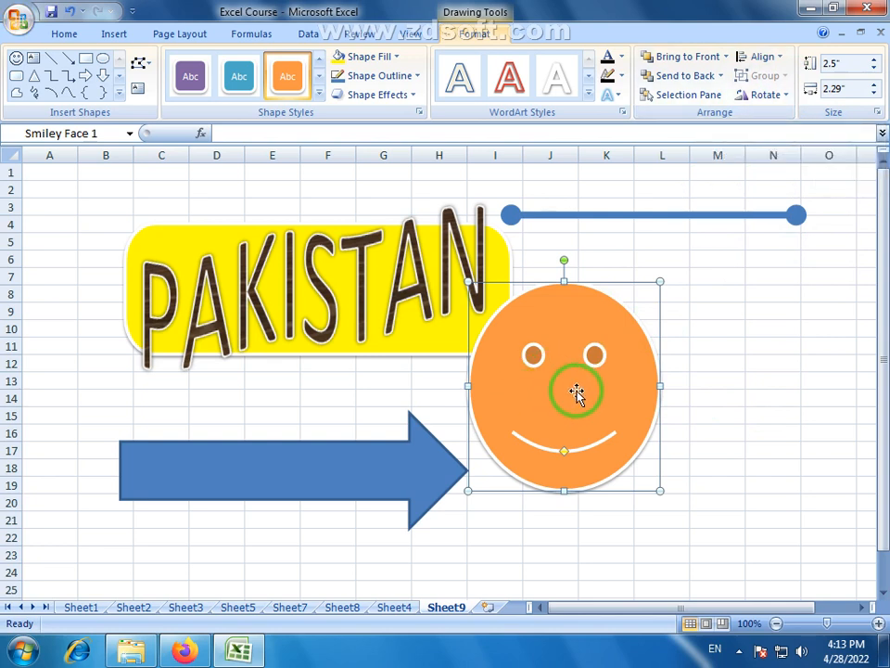
Move the smiley face to columns K to N, the blue arrow over its lower part and the connector line across its forehead
{"action": "left_click_drag", "start_coordinate": [577, 393], "coordinate": [667, 391]}
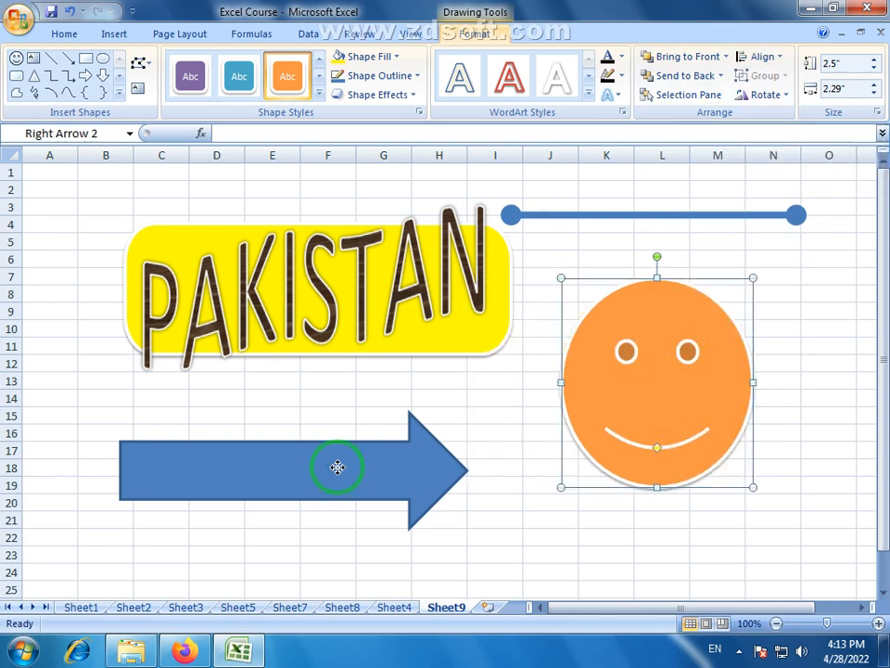
{"action": "left_click_drag", "start_coordinate": [338, 468], "coordinate": [679, 520]}
{"action": "left_click_drag", "start_coordinate": [675, 219], "coordinate": [670, 309]}
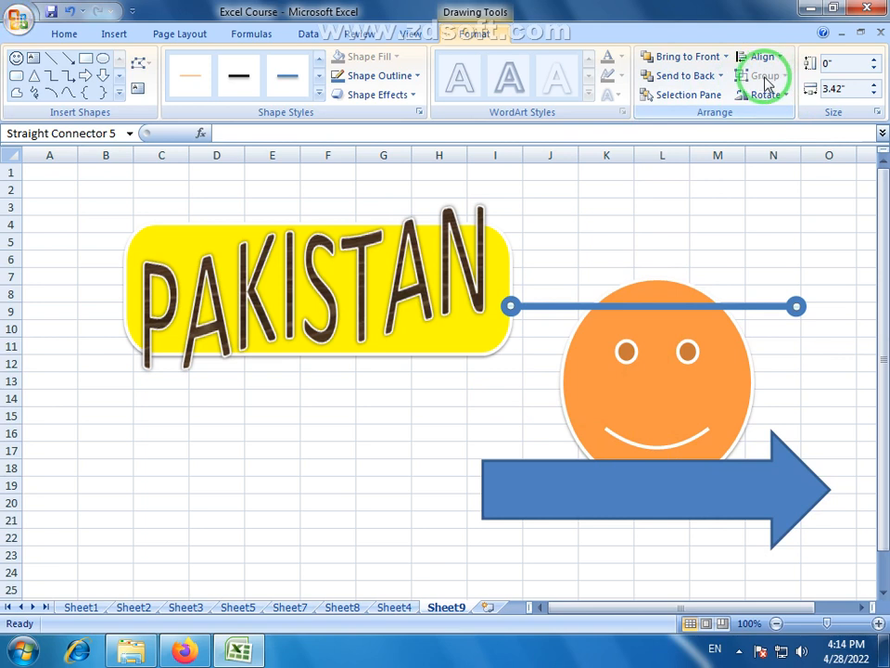
Group the blue arrow, smiley face and connector line, and move the group over the PAKISTAN rectangle and back beside it
{"action": "left_click", "coordinate": [511, 494]}
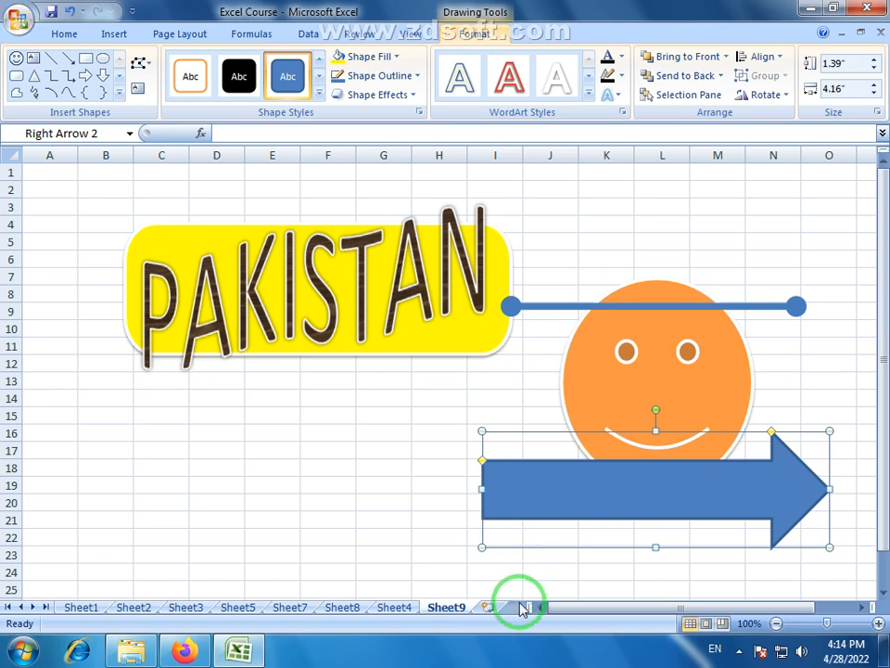
{"action": "left_click", "coordinate": [564, 384], "text": "shift"}
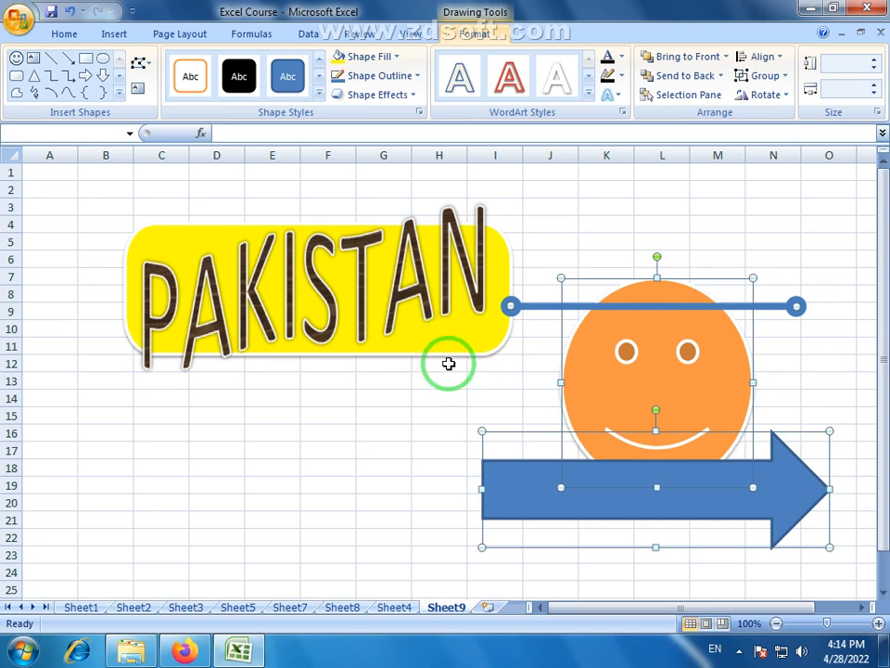
{"action": "left_click", "coordinate": [785, 81]}
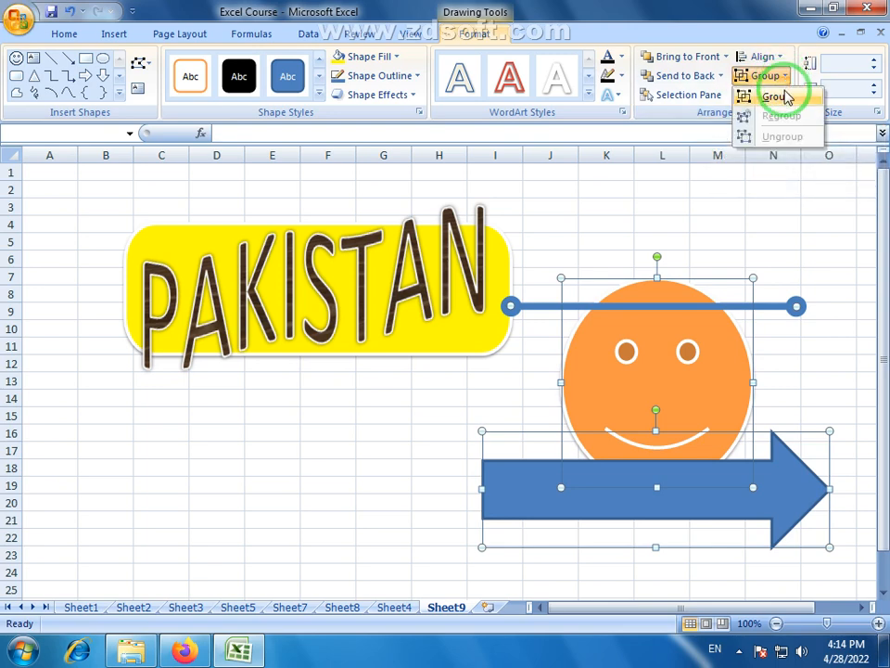
{"action": "left_click", "coordinate": [789, 96]}
{"action": "left_click_drag", "start_coordinate": [658, 391], "coordinate": [213, 374]}
{"action": "left_click_drag", "start_coordinate": [212, 375], "coordinate": [605, 410]}
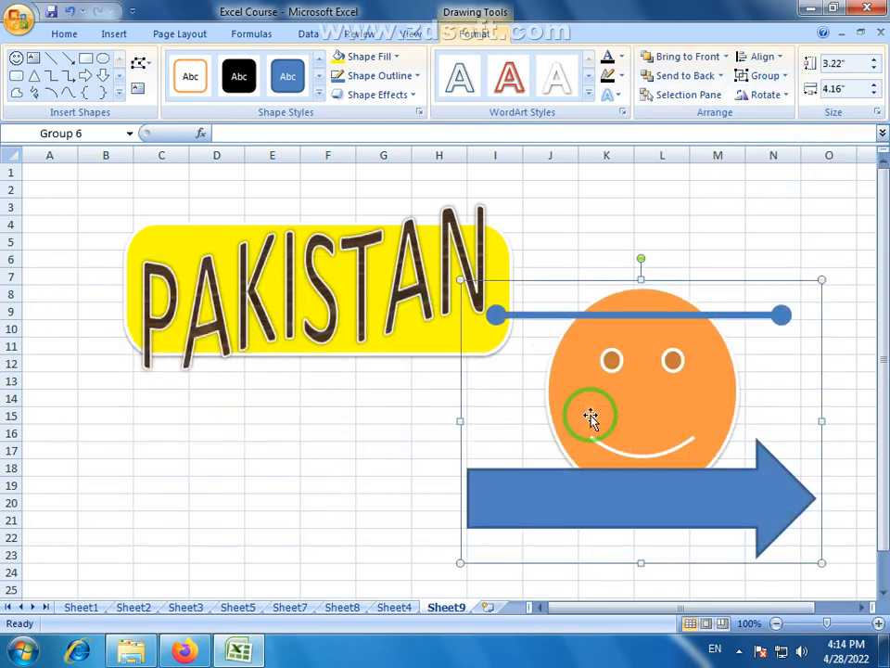
Shrink the group to about 2.17" high by 2.84" wide, move it to columns K to O, rows 4 to 15, and deselect it
{"action": "left_click_drag", "start_coordinate": [460, 280], "coordinate": [526, 368]}
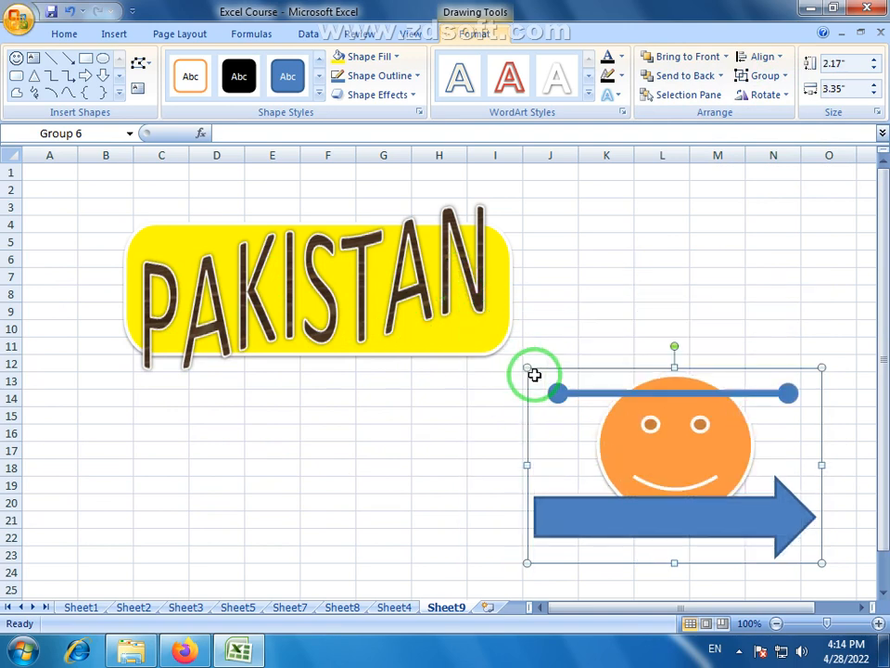
{"action": "left_click_drag", "start_coordinate": [526, 463], "coordinate": [572, 466]}
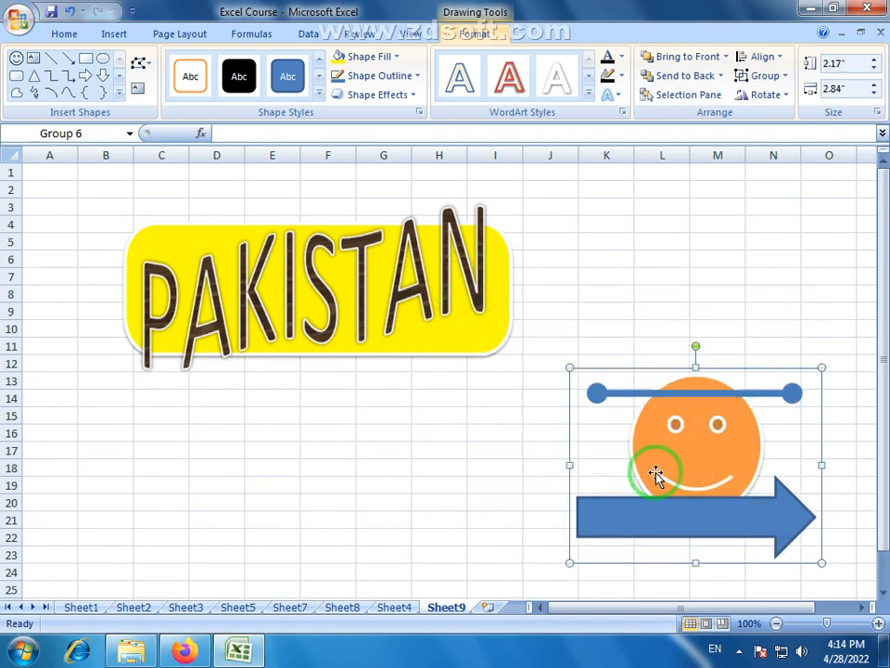
{"action": "left_click_drag", "start_coordinate": [655, 473], "coordinate": [690, 353]}
{"action": "left_click_drag", "start_coordinate": [691, 397], "coordinate": [712, 320]}
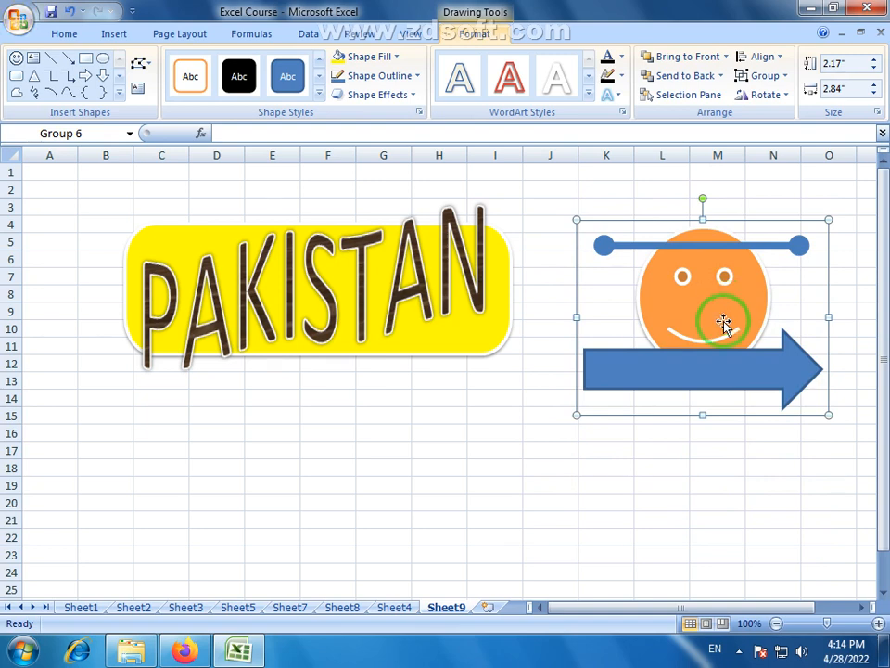
{"action": "left_click", "coordinate": [705, 468]}
Make two copies of the grouped shapes and place them side by side below the PAKISTAN rectangle
{"action": "left_click", "coordinate": [706, 318]}
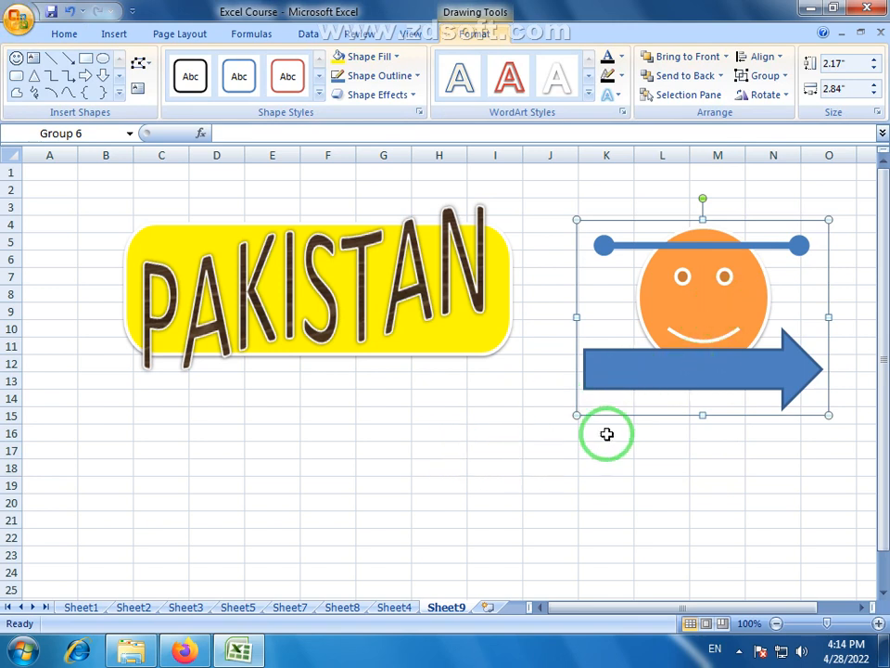
{"action": "left_click_drag", "start_coordinate": [706, 284], "coordinate": [441, 437]}
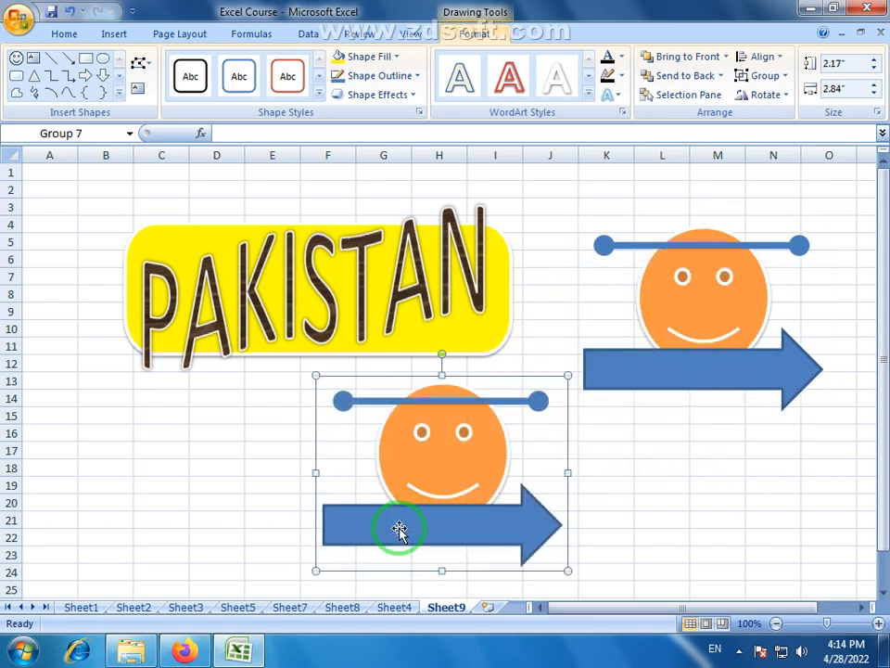
{"action": "left_click", "coordinate": [723, 307]}
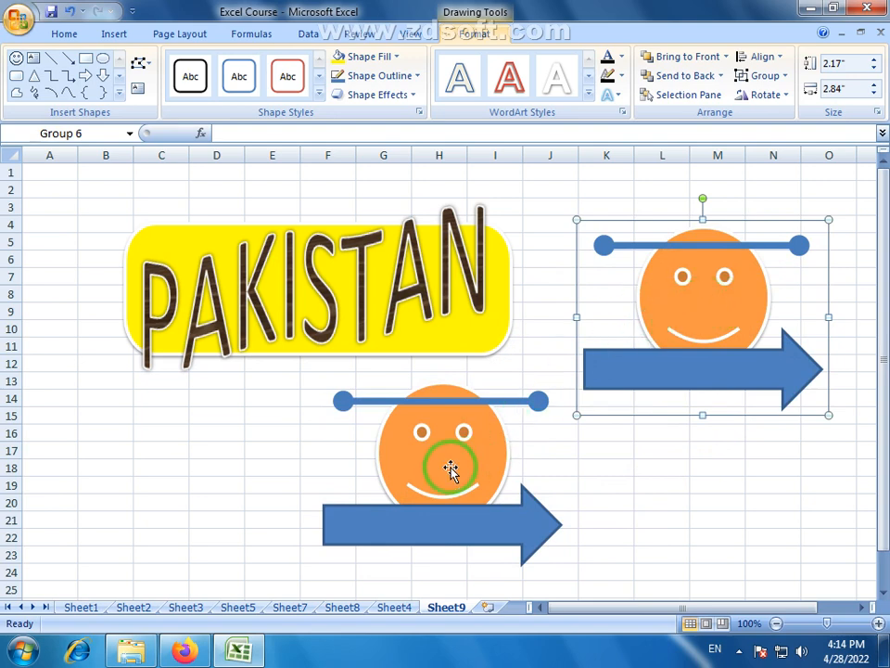
{"action": "left_click", "coordinate": [450, 469]}
{"action": "left_click_drag", "start_coordinate": [450, 470], "coordinate": [205, 468]}
{"action": "left_click", "coordinate": [664, 469]}
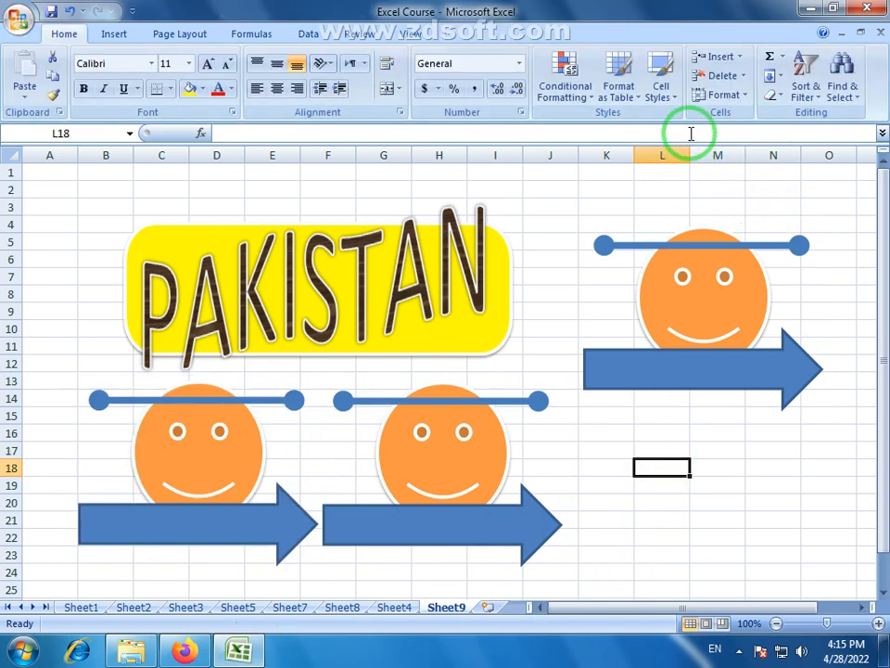
Ungroup the copied shape group in columns F to J, below the PAKISTAN rectangle
{"action": "left_click", "coordinate": [719, 289]}
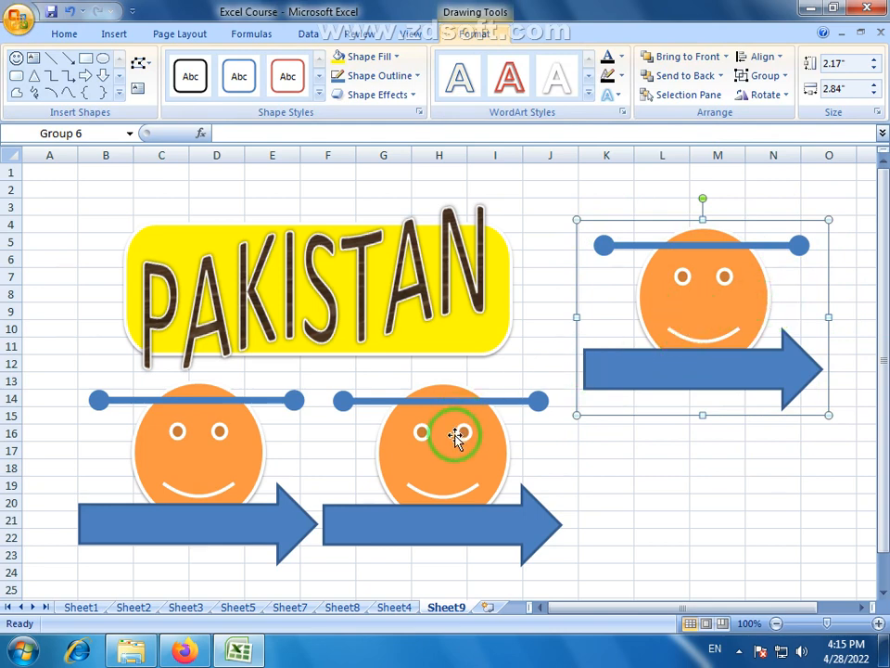
{"action": "left_click", "coordinate": [455, 437]}
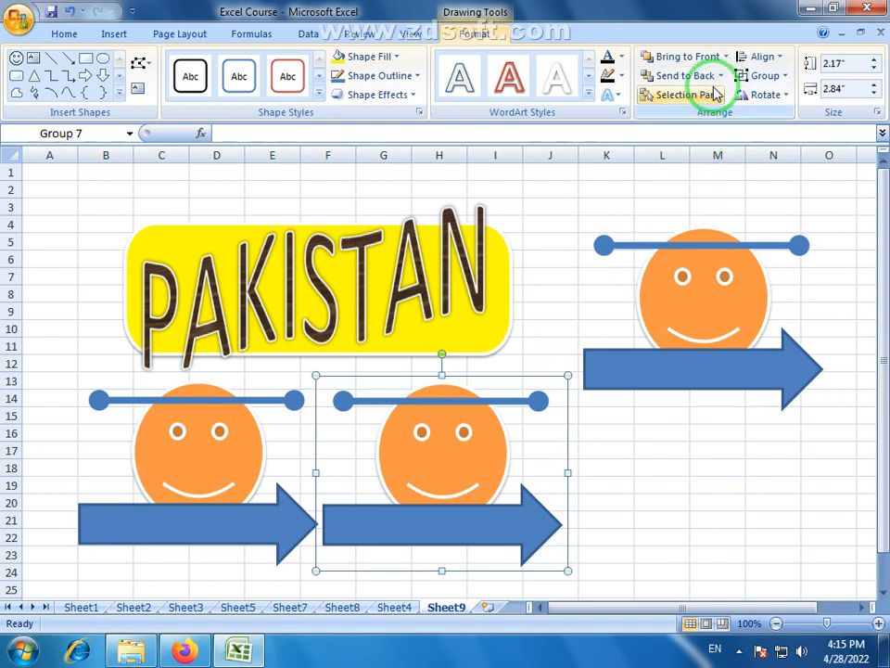
{"action": "left_click", "coordinate": [786, 77]}
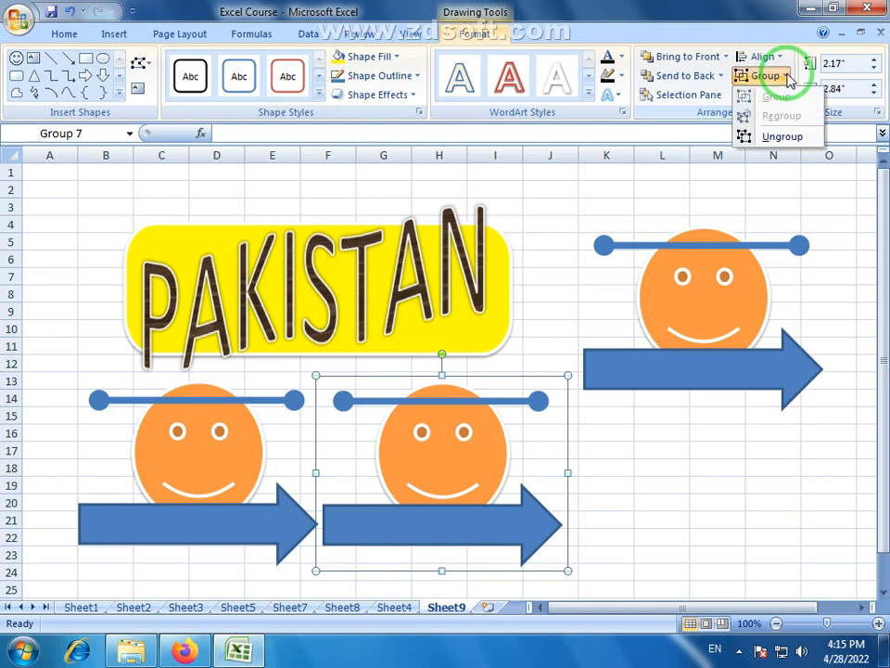
{"action": "left_click", "coordinate": [784, 137]}
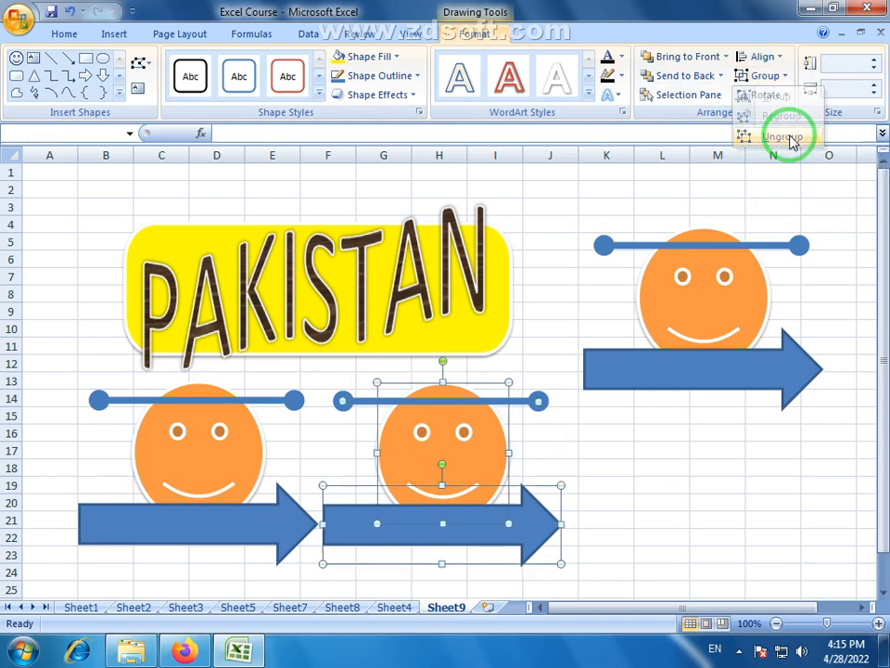
Separate the ungrouped shapes: smiley face to columns J to L, blue arrow up to rows 17 to 21, connector line to row 17
{"action": "left_click", "coordinate": [602, 515]}
{"action": "left_click", "coordinate": [445, 471]}
{"action": "left_click_drag", "start_coordinate": [427, 451], "coordinate": [600, 476]}
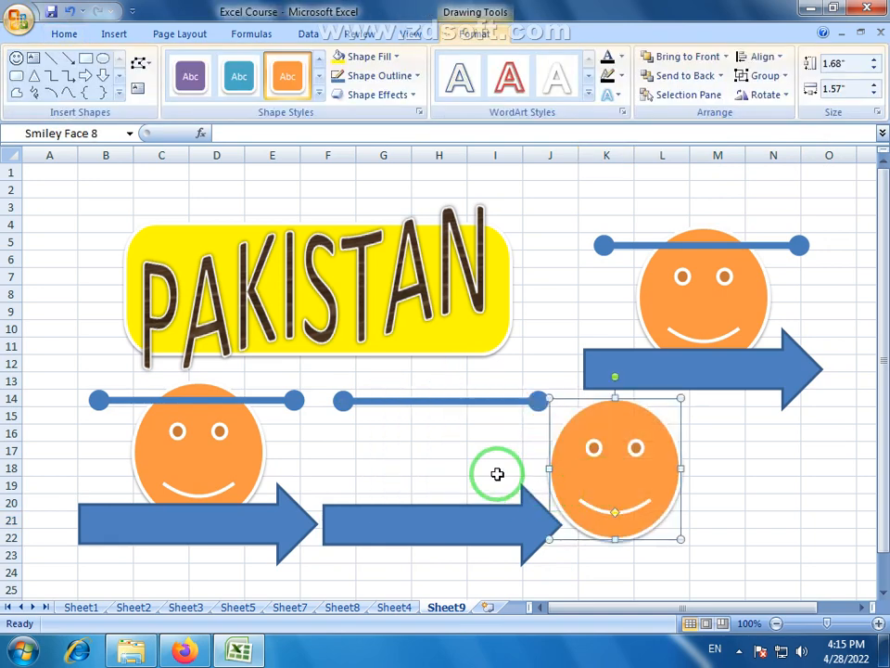
{"action": "left_click", "coordinate": [454, 402]}
{"action": "left_click_drag", "start_coordinate": [446, 536], "coordinate": [448, 481]}
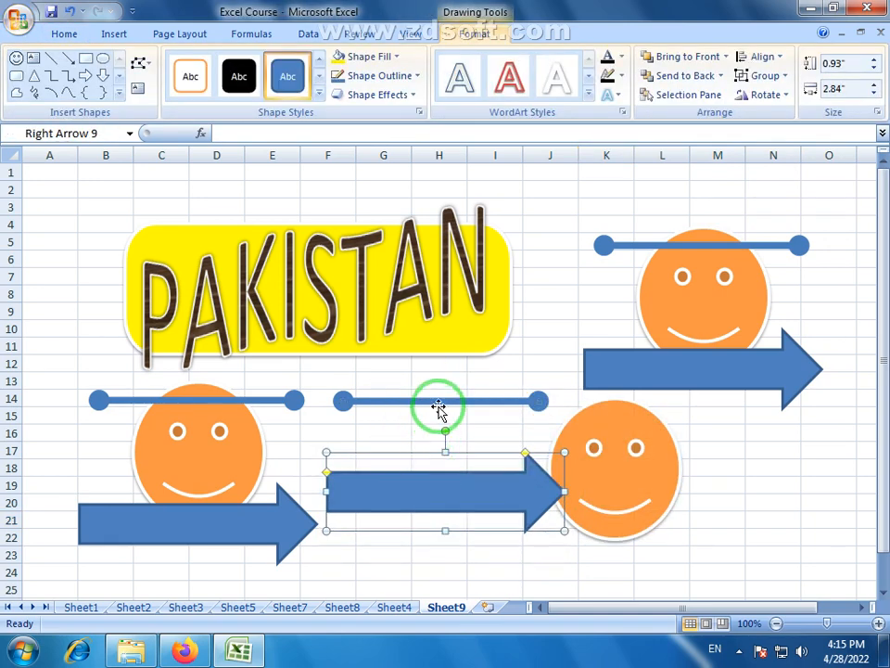
{"action": "left_click", "coordinate": [440, 406]}
{"action": "left_click_drag", "start_coordinate": [440, 409], "coordinate": [405, 453]}
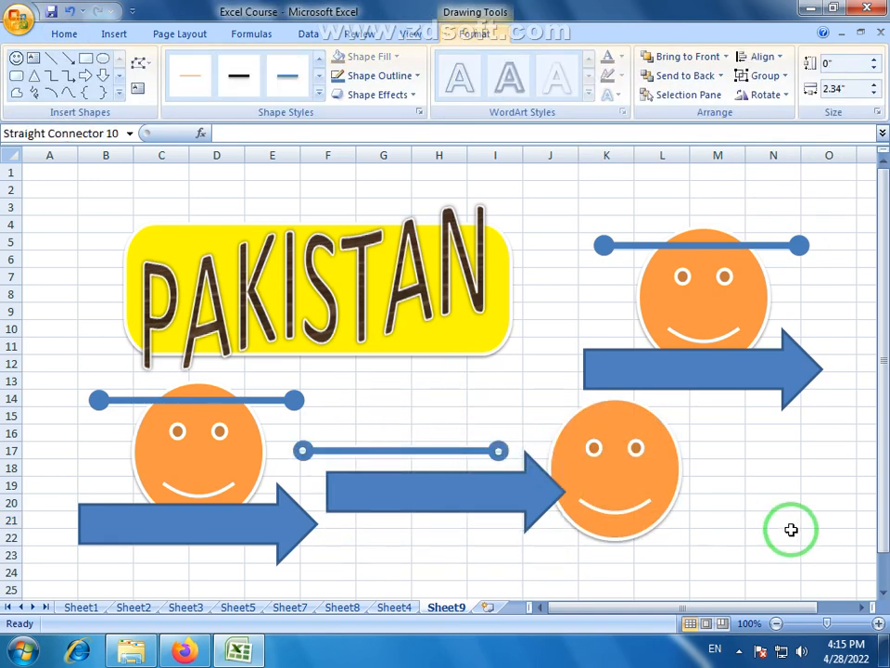
{"action": "left_click", "coordinate": [792, 531]}
Move only the blue arrow inside the still grouped shapes beside the PAKISTAN rectangle out to columns S to W
{"action": "left_click", "coordinate": [719, 320]}
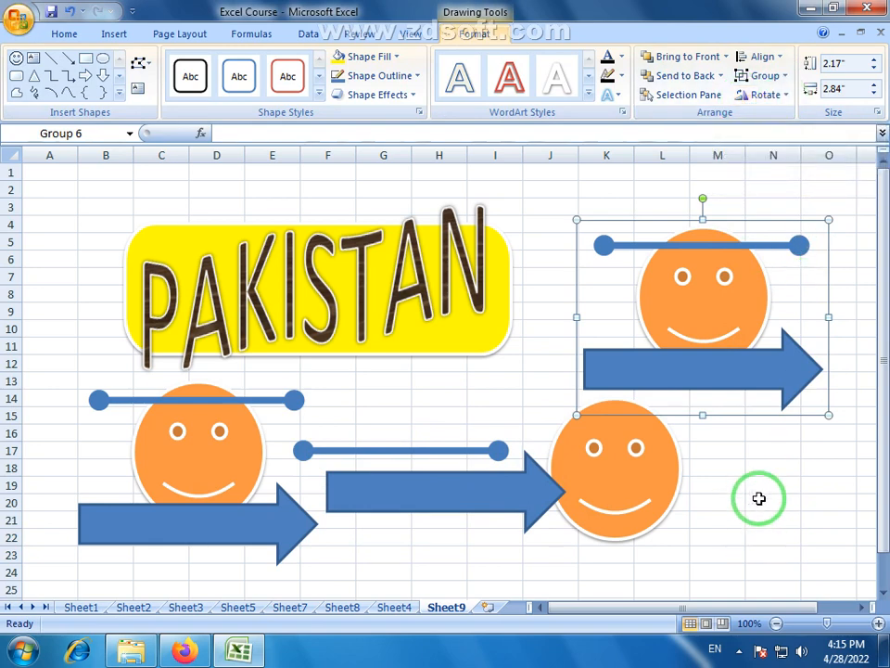
{"action": "left_click_drag", "start_coordinate": [831, 486], "coordinate": [883, 490]}
{"action": "left_click_drag", "start_coordinate": [647, 469], "coordinate": [829, 470]}
{"action": "left_click_drag", "start_coordinate": [834, 471], "coordinate": [886, 483]}
{"action": "left_click", "coordinate": [438, 465]}
{"action": "left_click", "coordinate": [106, 360]}
{"action": "left_click", "coordinate": [129, 377]}
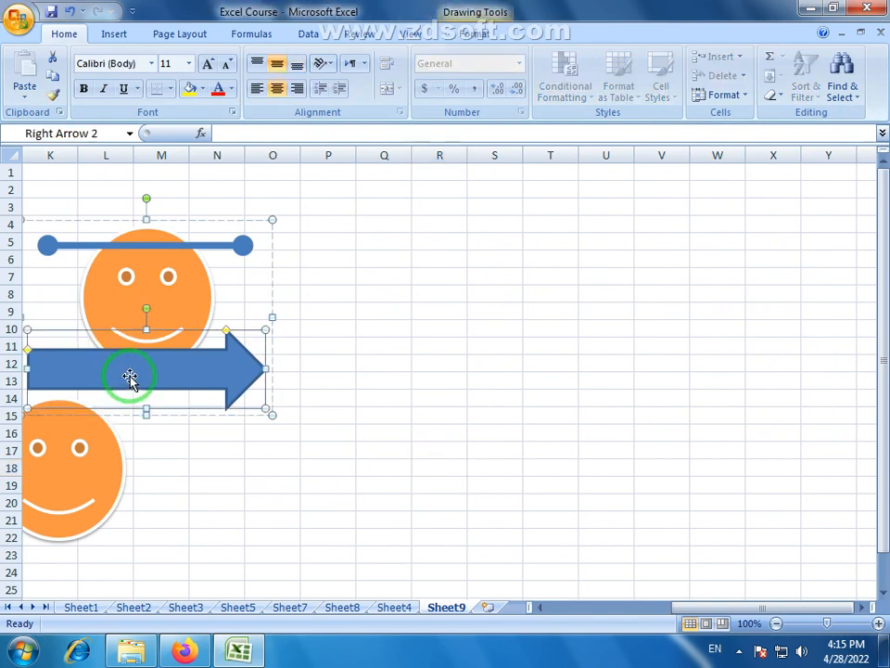
{"action": "left_click_drag", "start_coordinate": [129, 377], "coordinate": [597, 370]}
Move the whole group containing the separated arrow about one column to the left
{"action": "left_click", "coordinate": [505, 464]}
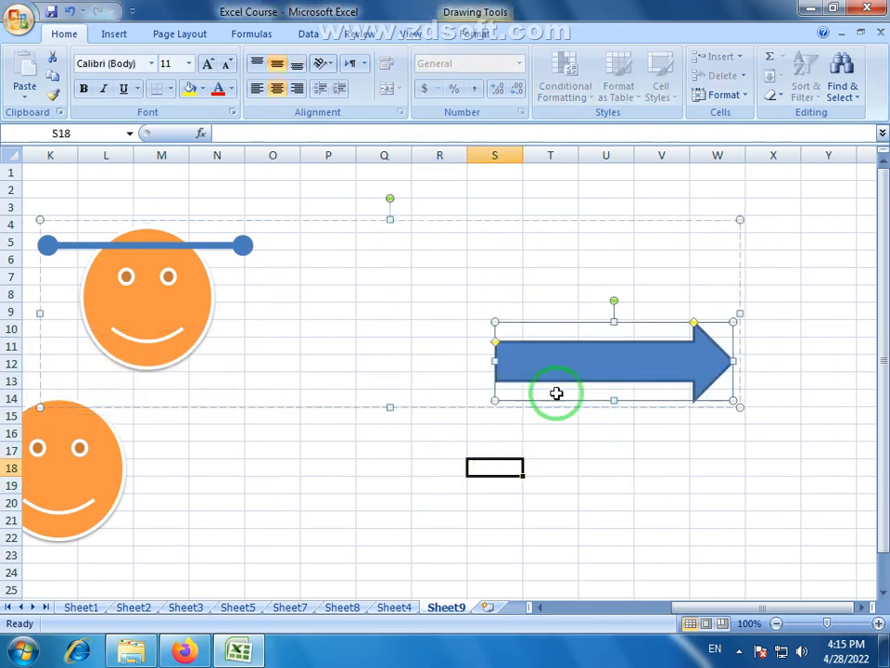
{"action": "left_click", "coordinate": [586, 374]}
{"action": "left_click_drag", "start_coordinate": [667, 353], "coordinate": [614, 348]}
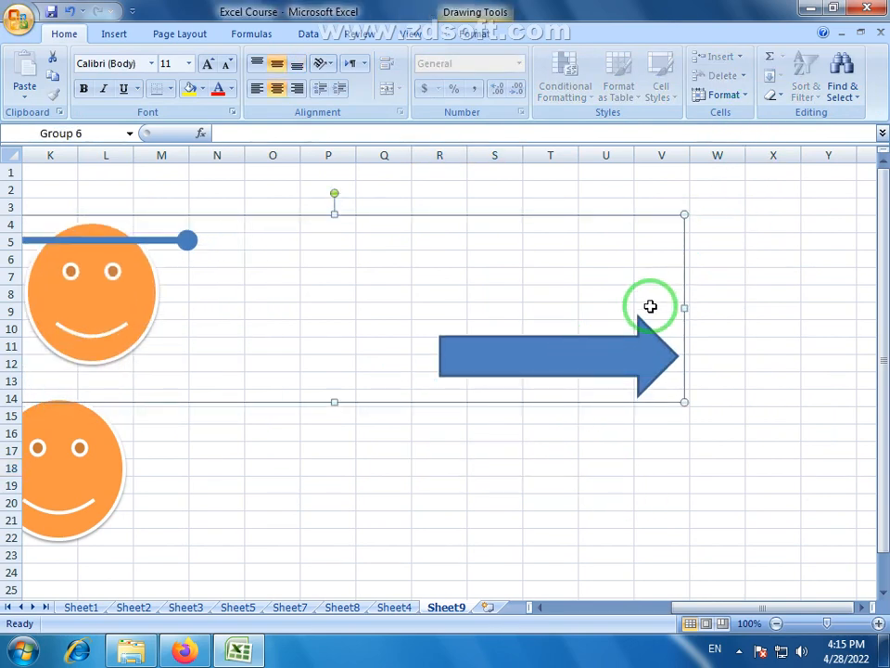
Ungroup the stretched group and move its blue arrow on its own to columns Q to U, rows 8 to 12
{"action": "double_click", "coordinate": [636, 365]}
{"action": "left_click", "coordinate": [786, 78]}
{"action": "left_click", "coordinate": [781, 136]}
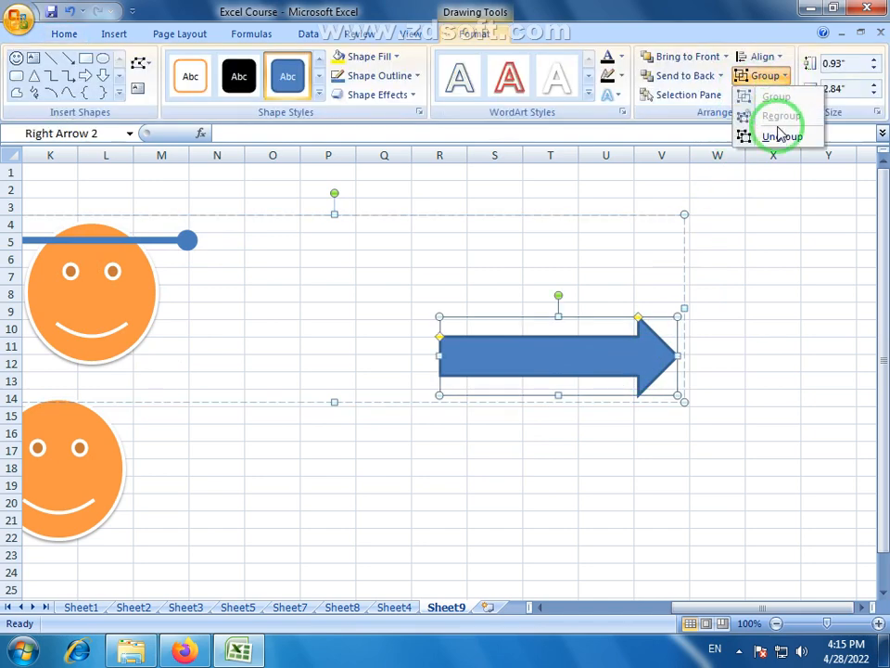
{"action": "left_click", "coordinate": [779, 400]}
{"action": "left_click", "coordinate": [565, 393]}
{"action": "left_click_drag", "start_coordinate": [598, 364], "coordinate": [549, 340]}
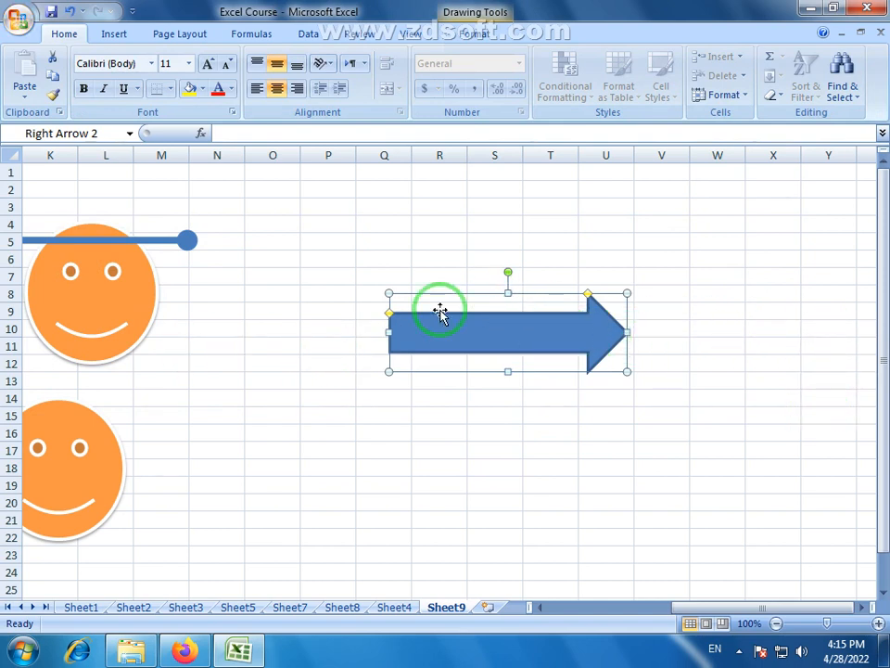
Preview the rotation options on the blue arrow, including Rotate Right 90°, and view its Size and Properties settings
{"action": "double_click", "coordinate": [551, 336]}
{"action": "left_click", "coordinate": [786, 95]}
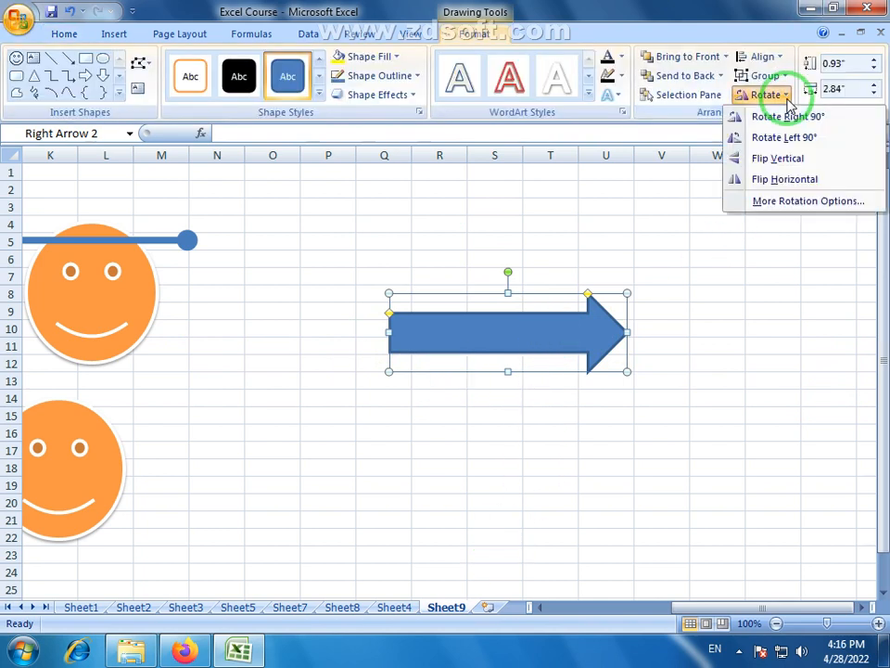
{"action": "left_click", "coordinate": [789, 116]}
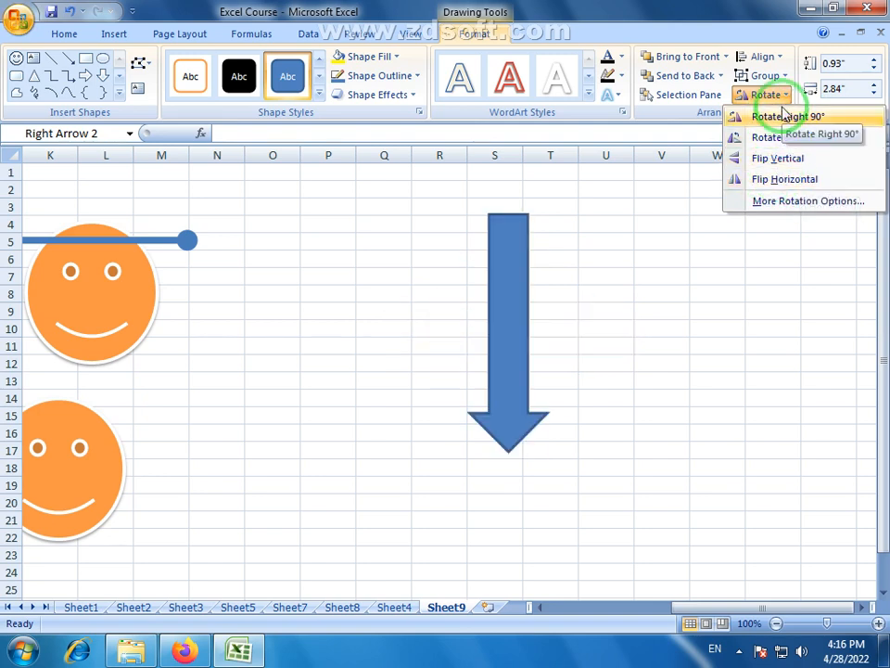
{"action": "left_click", "coordinate": [803, 199]}
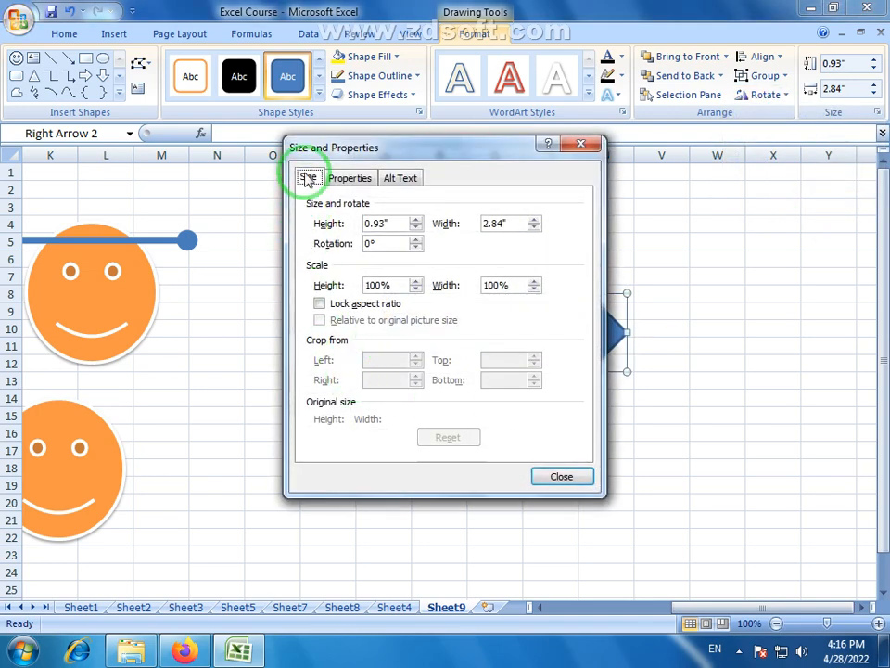
{"action": "left_click", "coordinate": [581, 144]}
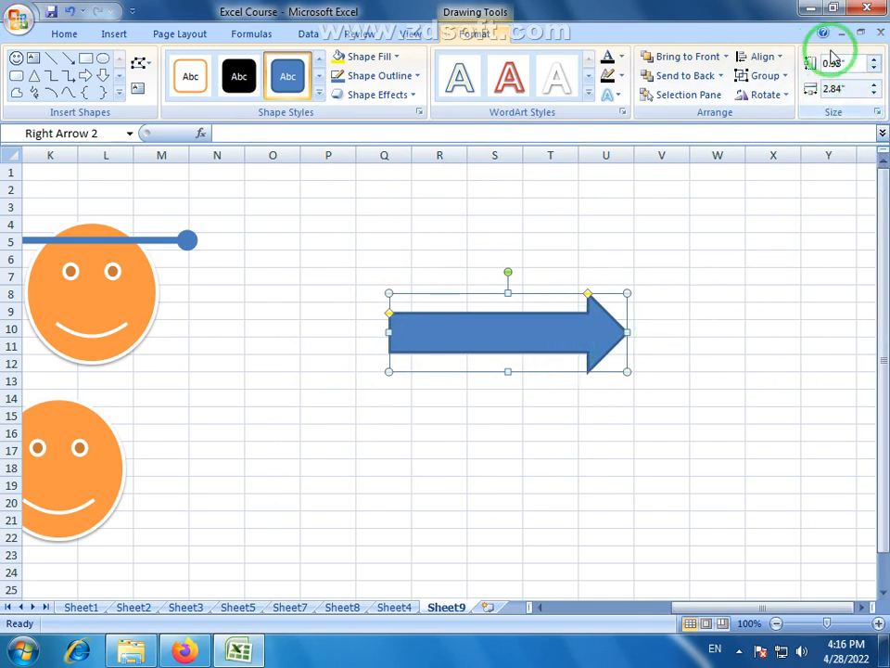
Set the blue arrow's width to 4" and move it to columns P to U, rows 6 to 10
{"action": "left_click", "coordinate": [834, 89]}
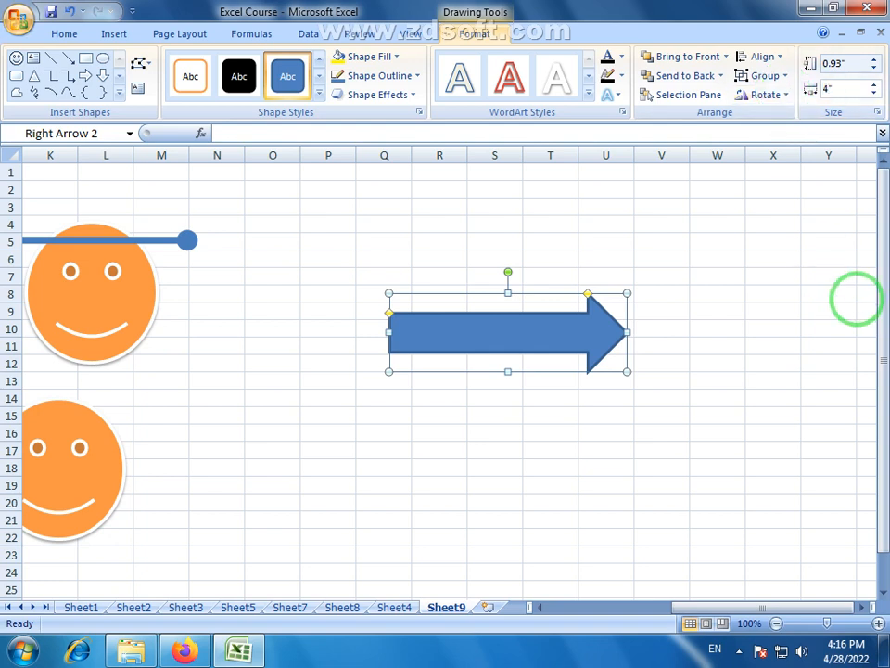
{"action": "key", "text": "Return"}
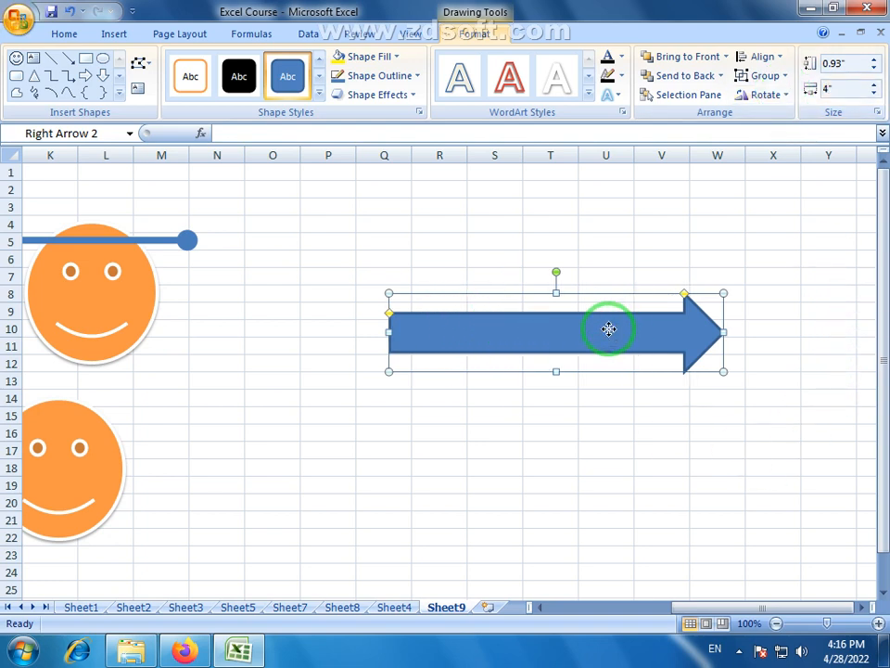
{"action": "left_click_drag", "start_coordinate": [608, 328], "coordinate": [534, 288]}
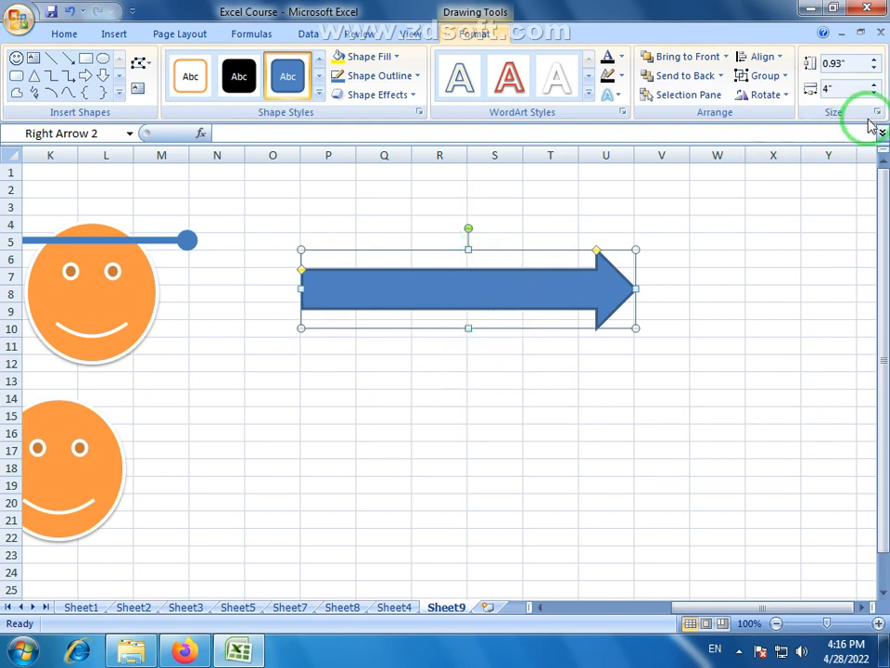
Set the blue arrow's height to 2", shrink it freehand to about 0.78" high by 2.5" wide, and deselect it
{"action": "left_click", "coordinate": [832, 65]}
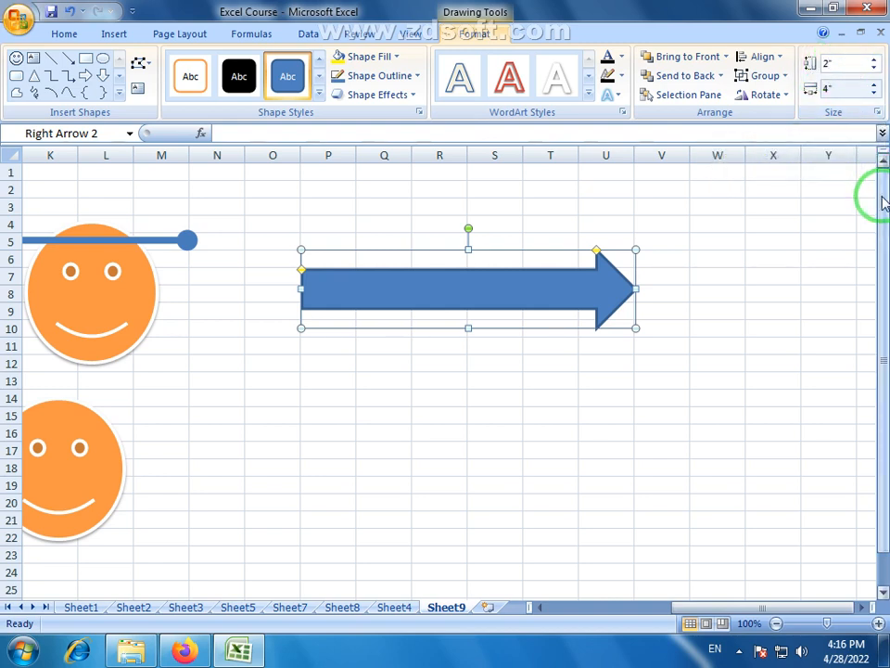
{"action": "key", "text": "Return"}
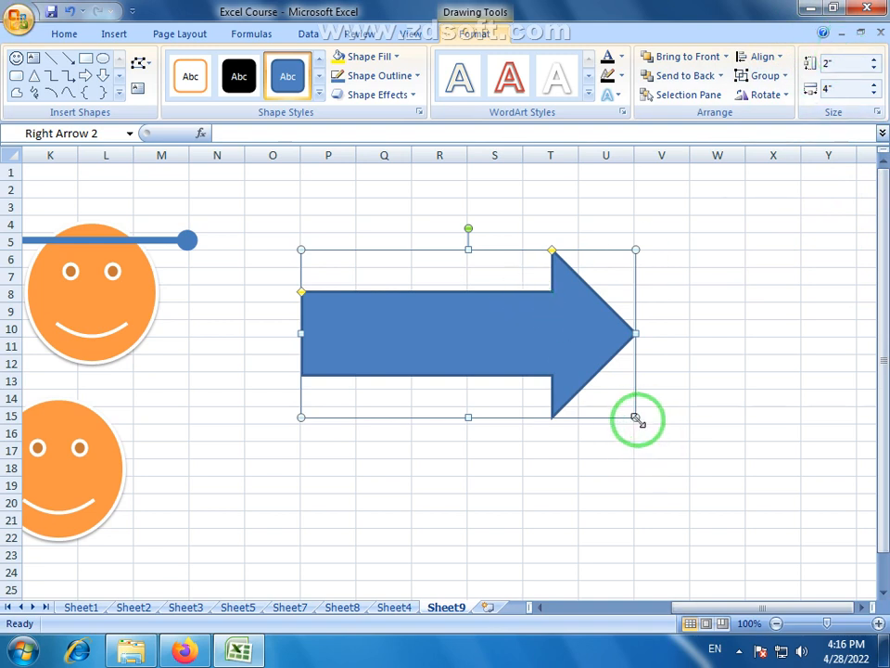
{"action": "left_click_drag", "start_coordinate": [636, 419], "coordinate": [510, 316]}
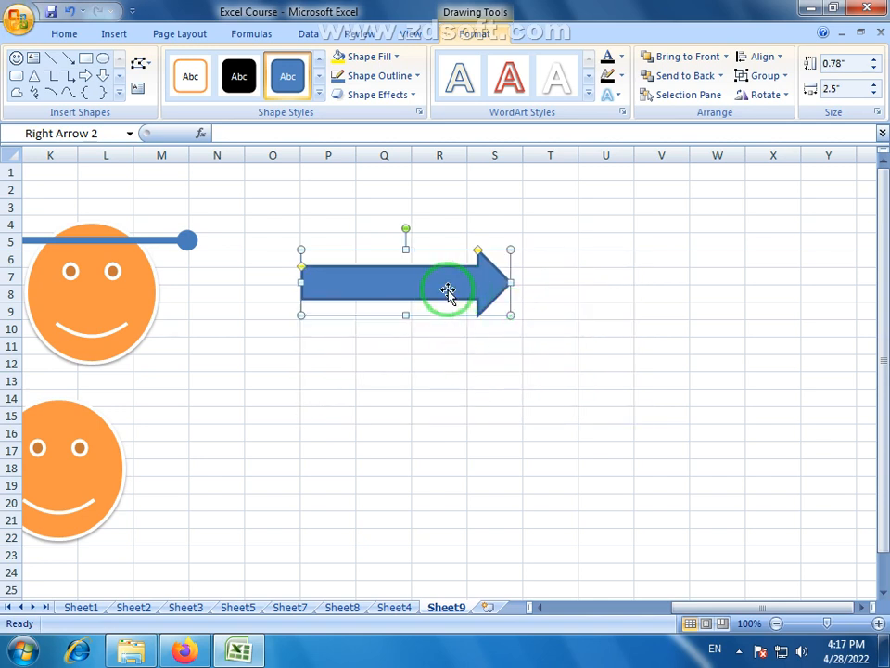
{"action": "left_click", "coordinate": [454, 358]}
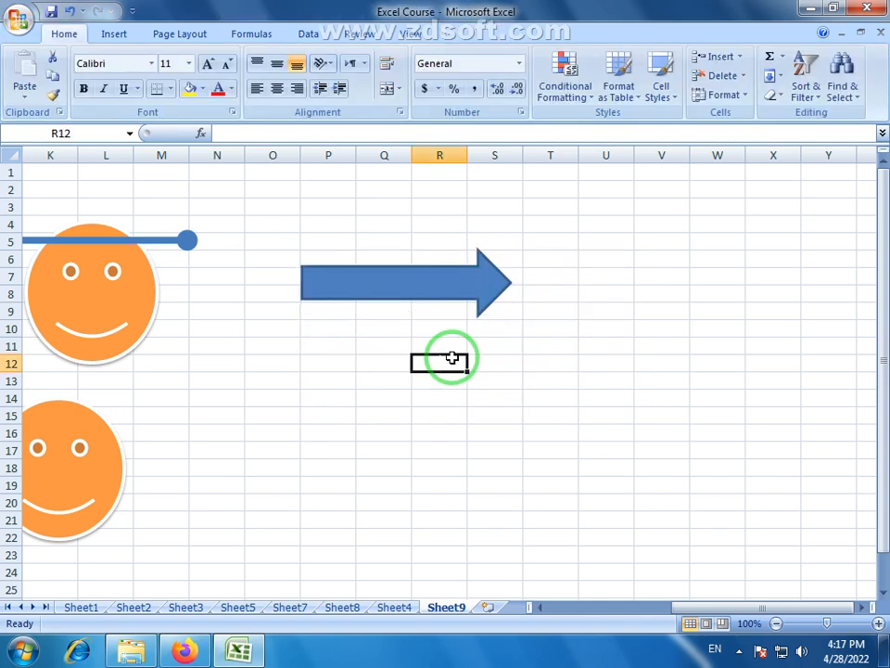
Draw a smiley face about 0.89" high by 0.78" wide in columns L to M beside the bill on Sheet7
{"action": "left_click", "coordinate": [342, 608]}
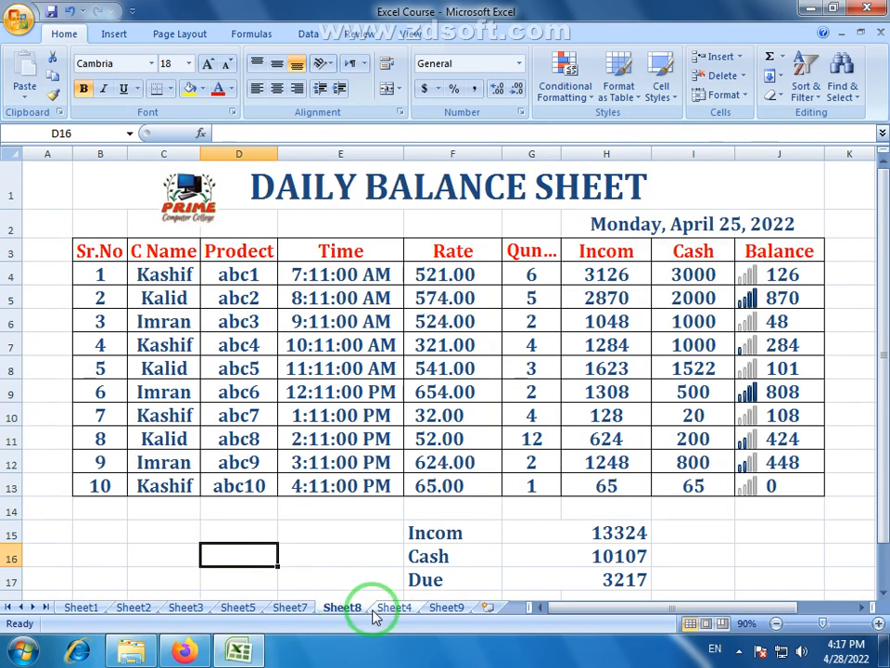
{"action": "left_click", "coordinate": [290, 608]}
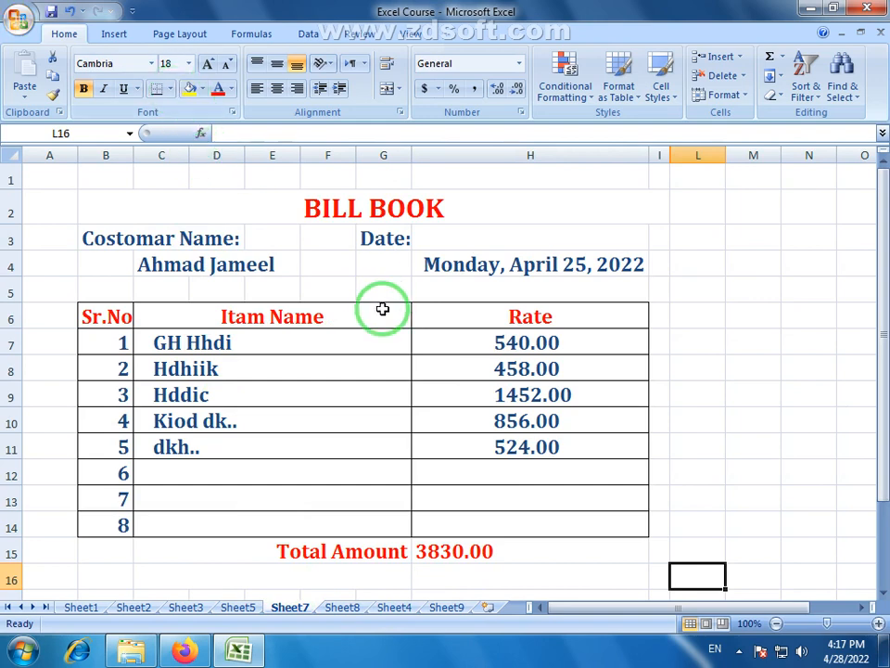
{"action": "left_click", "coordinate": [115, 33]}
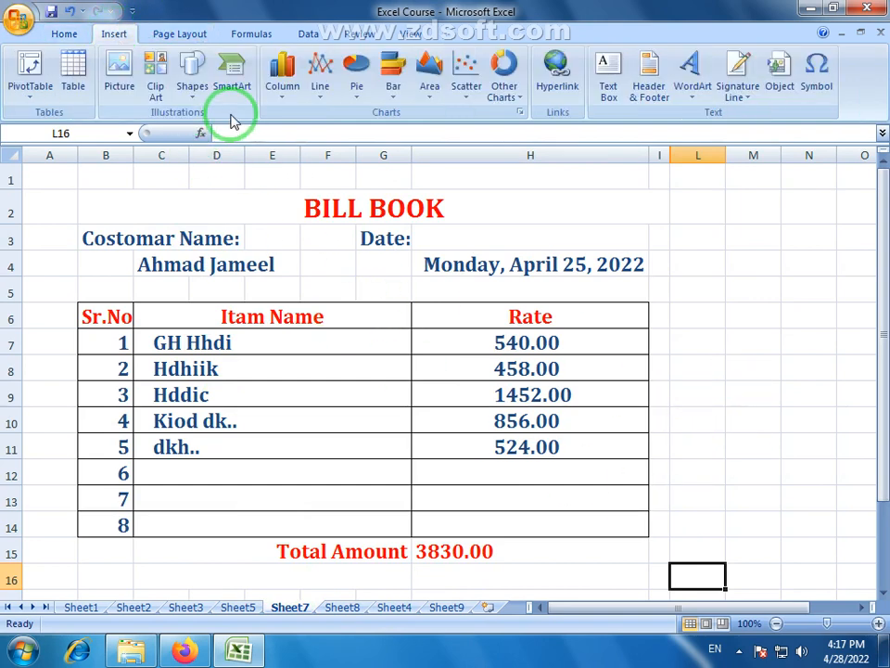
{"action": "left_click", "coordinate": [190, 95]}
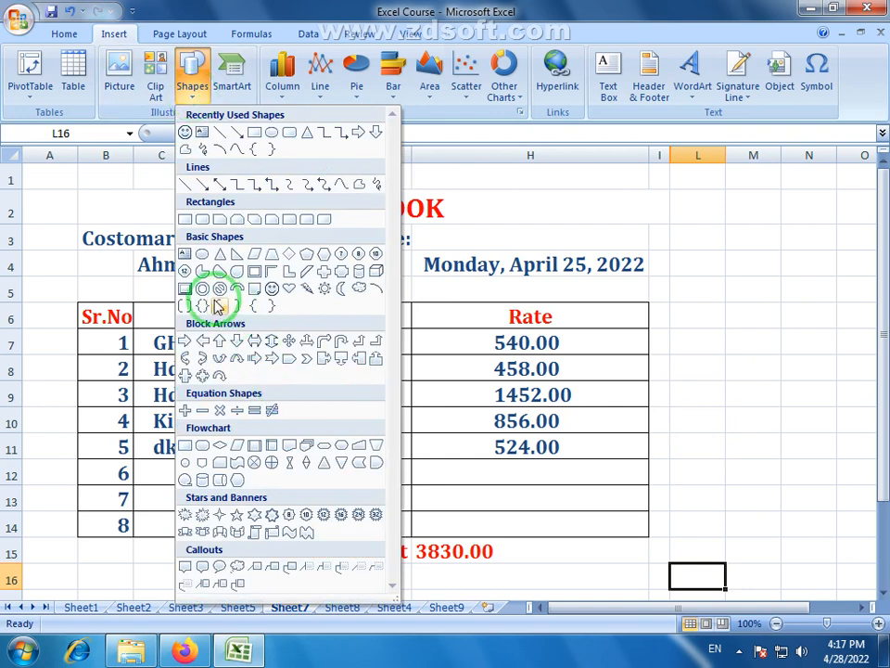
{"action": "left_click", "coordinate": [186, 133]}
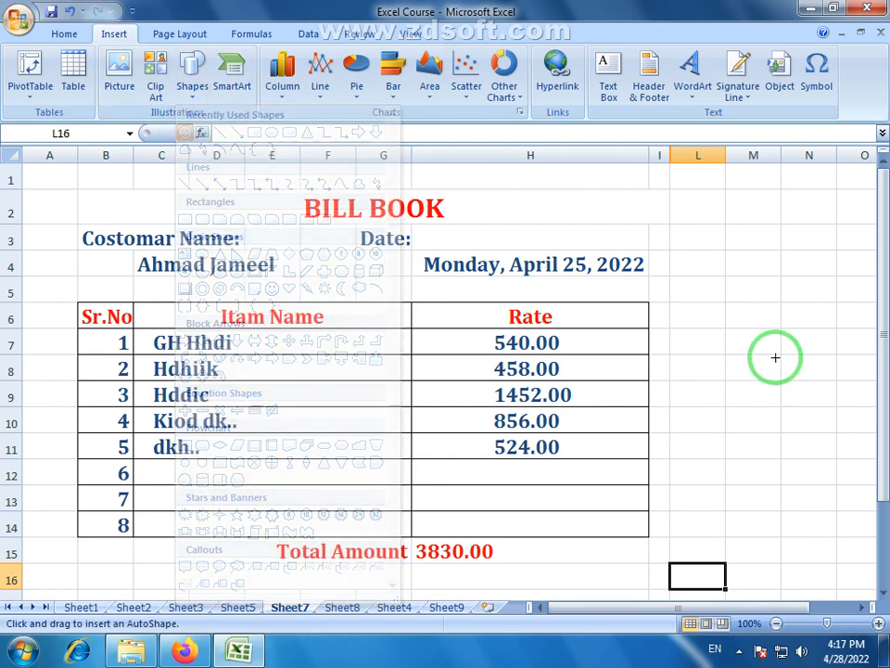
{"action": "left_click_drag", "start_coordinate": [676, 234], "coordinate": [740, 307]}
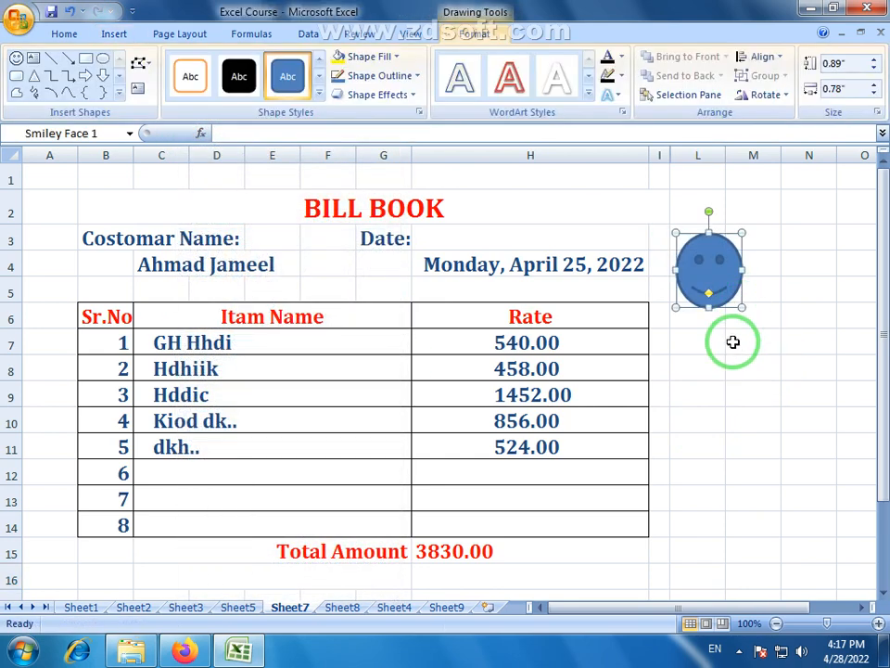
Fill the smiley face with yellow and place it directly after the BILL BOOK title
{"action": "left_click", "coordinate": [338, 56]}
{"action": "left_click_drag", "start_coordinate": [689, 270], "coordinate": [489, 215]}
{"action": "left_click", "coordinate": [776, 393]}
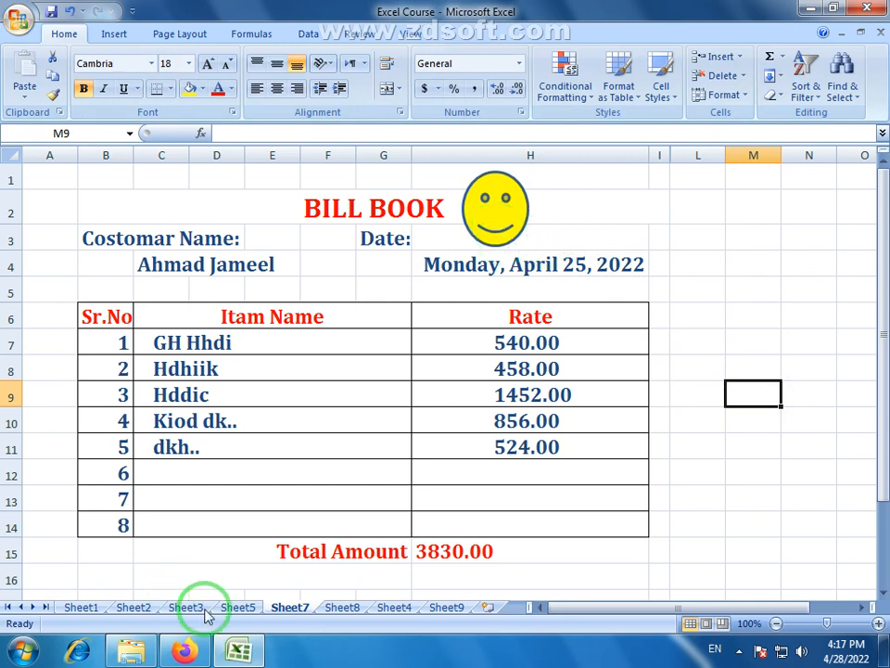
Look over Sheet8 and Sheet7, and return to the PAKISTAN rectangle and surrounding shapes on Sheet9
{"action": "left_click", "coordinate": [341, 608]}
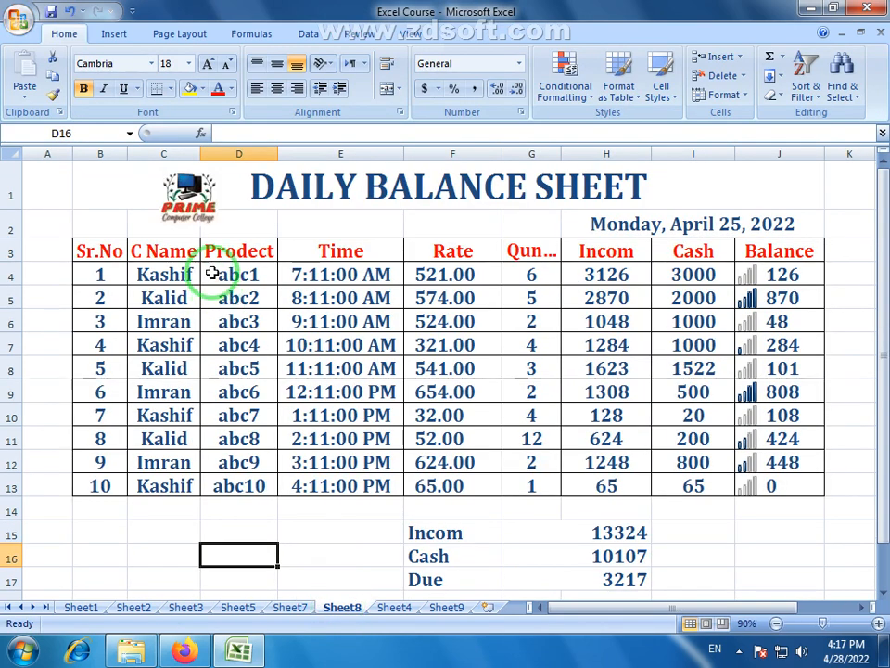
{"action": "left_click", "coordinate": [287, 609]}
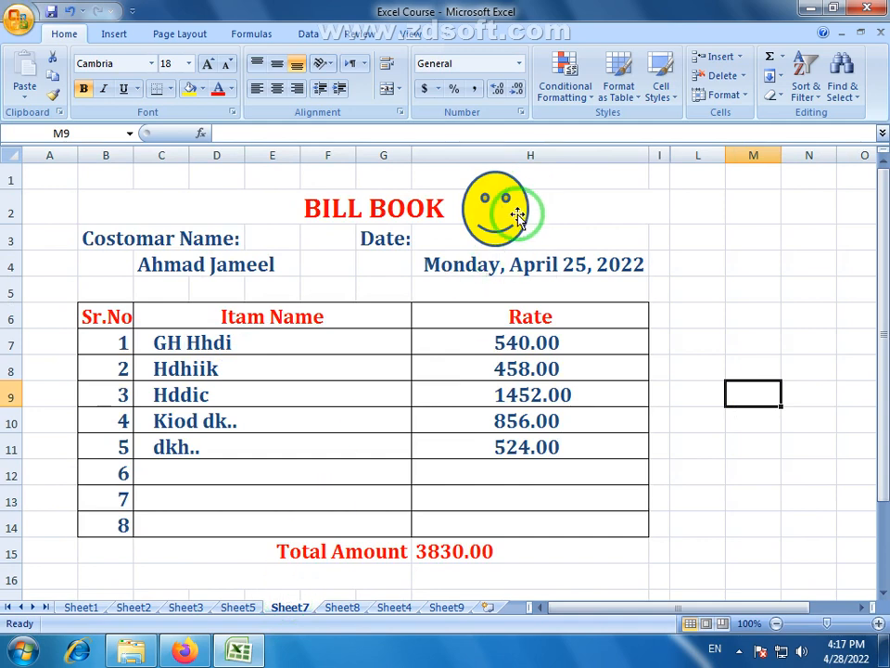
{"action": "left_click", "coordinate": [692, 464]}
{"action": "left_click", "coordinate": [117, 41]}
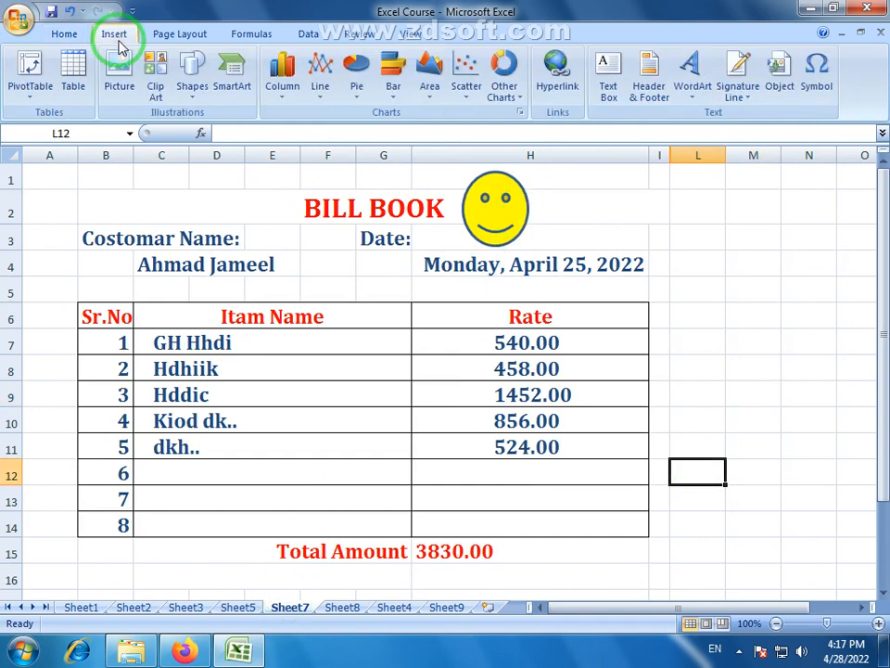
{"action": "left_click", "coordinate": [445, 606]}
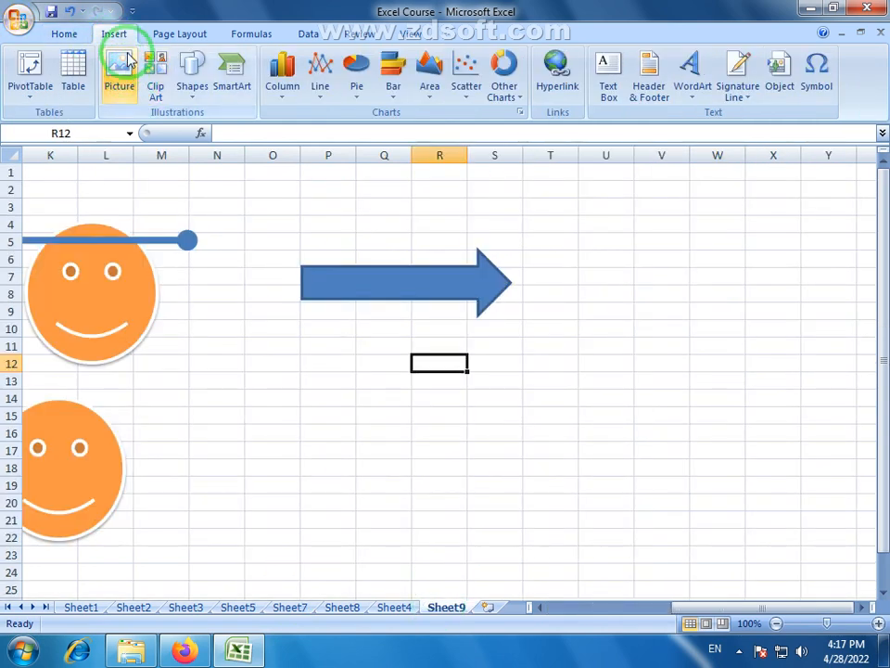
{"action": "left_click_drag", "start_coordinate": [690, 608], "coordinate": [556, 608]}
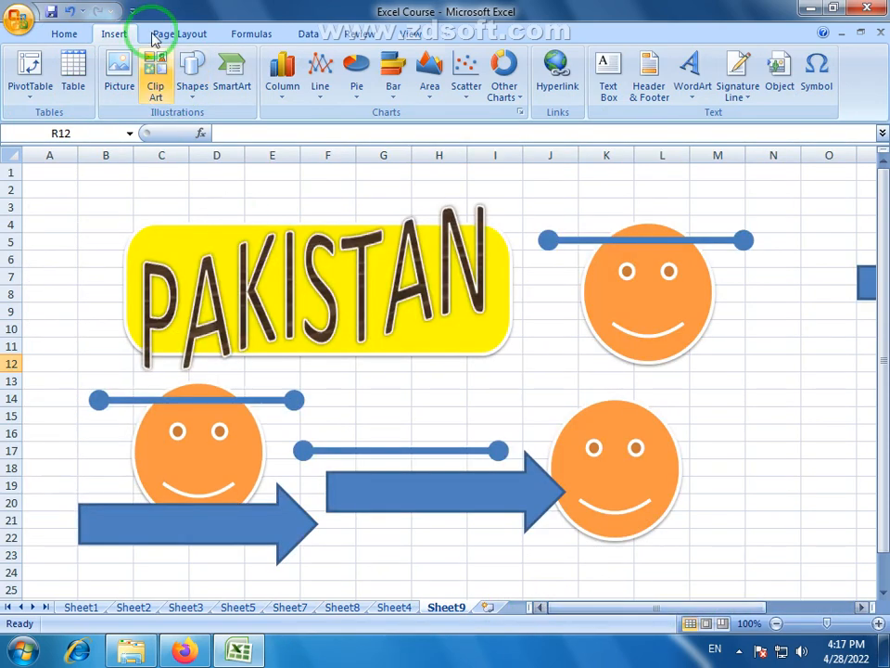